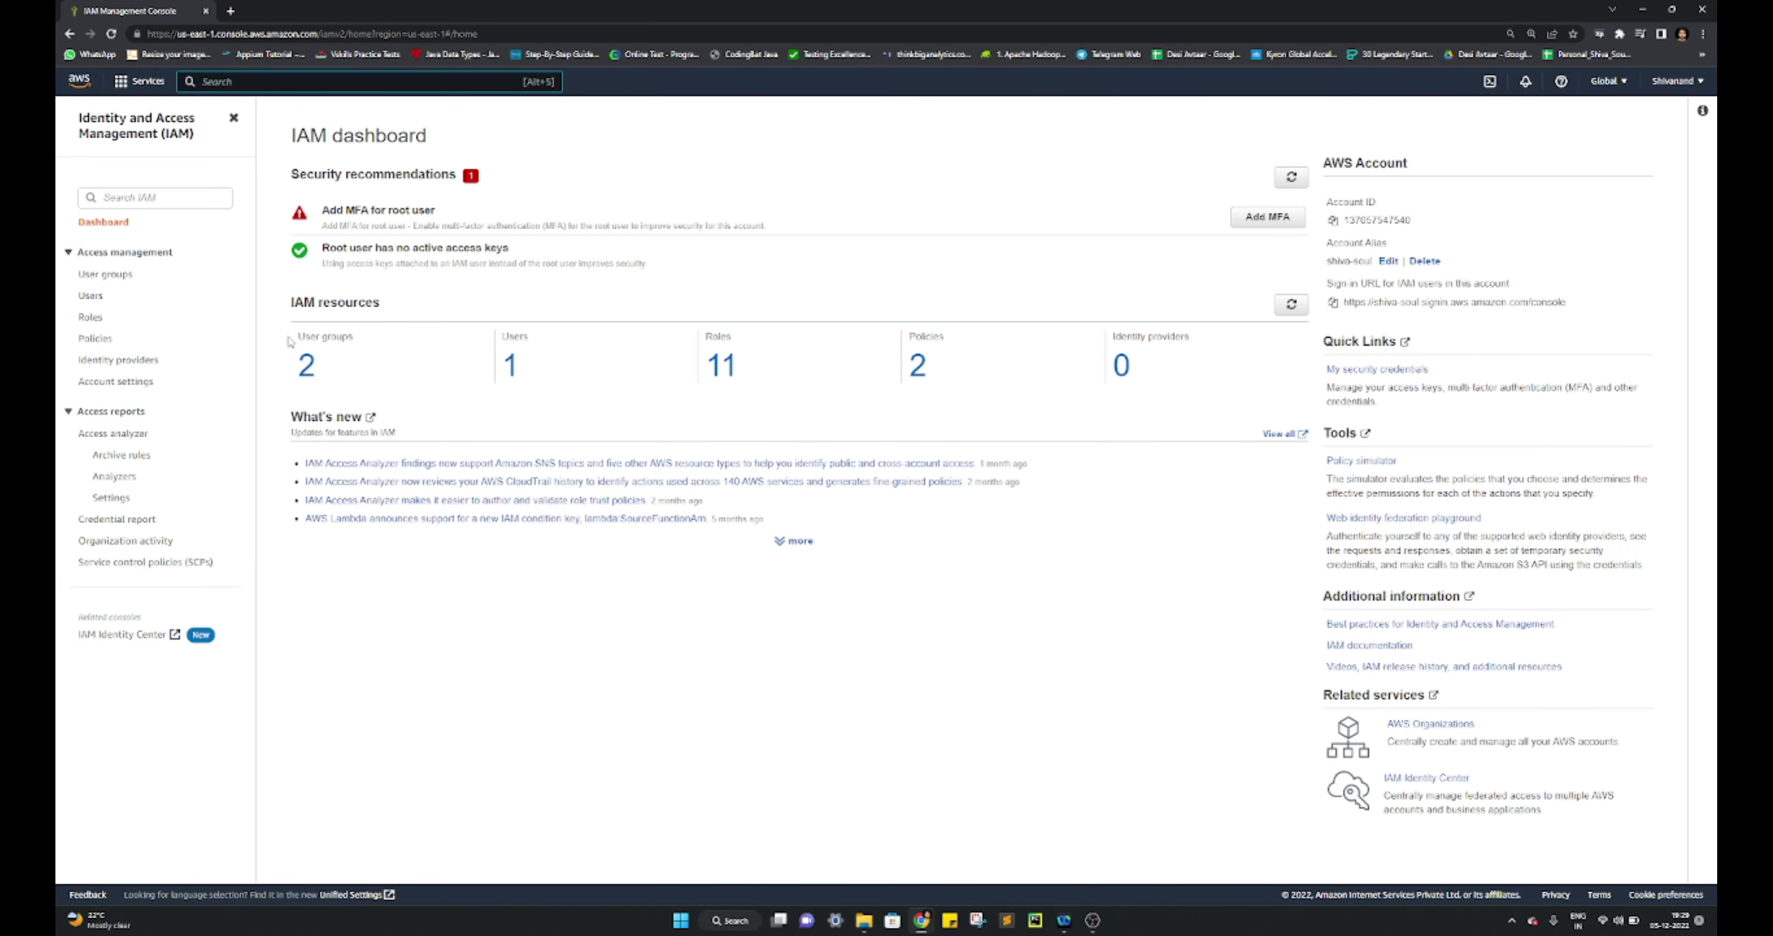
{"action": "key", "text": "ctrl+plus"}
{"action": "key", "text": "ctrl+plus"}
{"action": "key", "text": "ctrl+plus"}
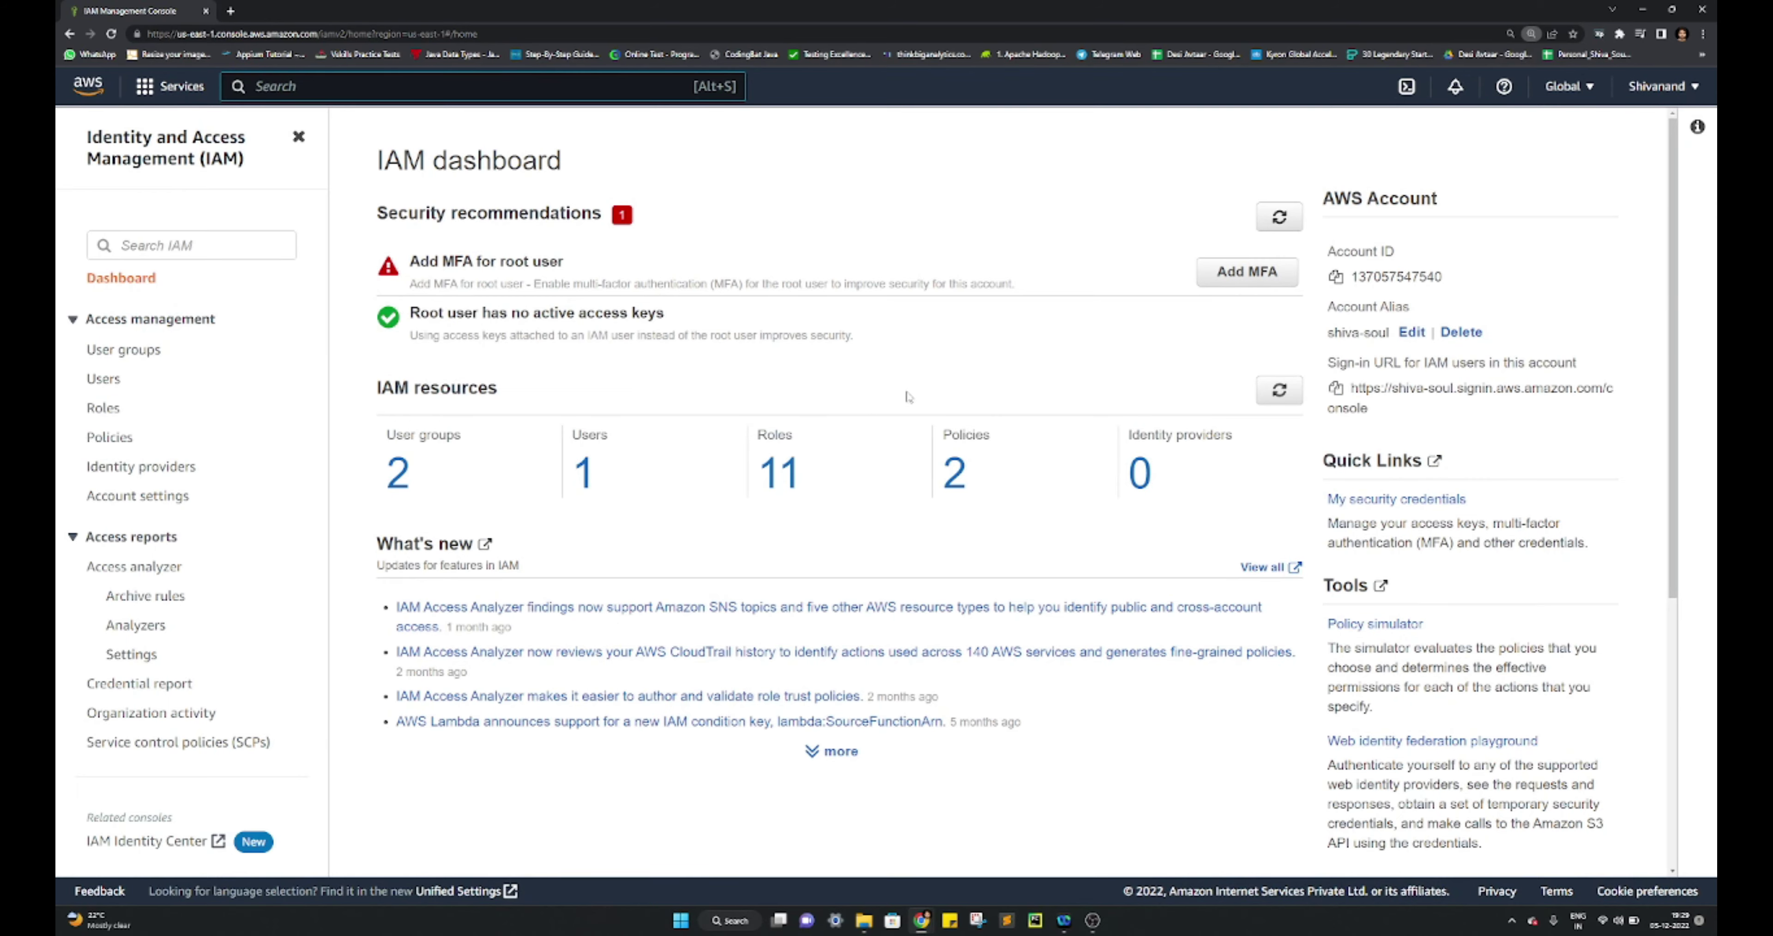
{"action": "scroll", "coordinate": [564, 354], "scroll_direction": "down", "scroll_amount": 3}
{"action": "scroll", "coordinate": [565, 354], "scroll_direction": "up", "scroll_amount": 2}
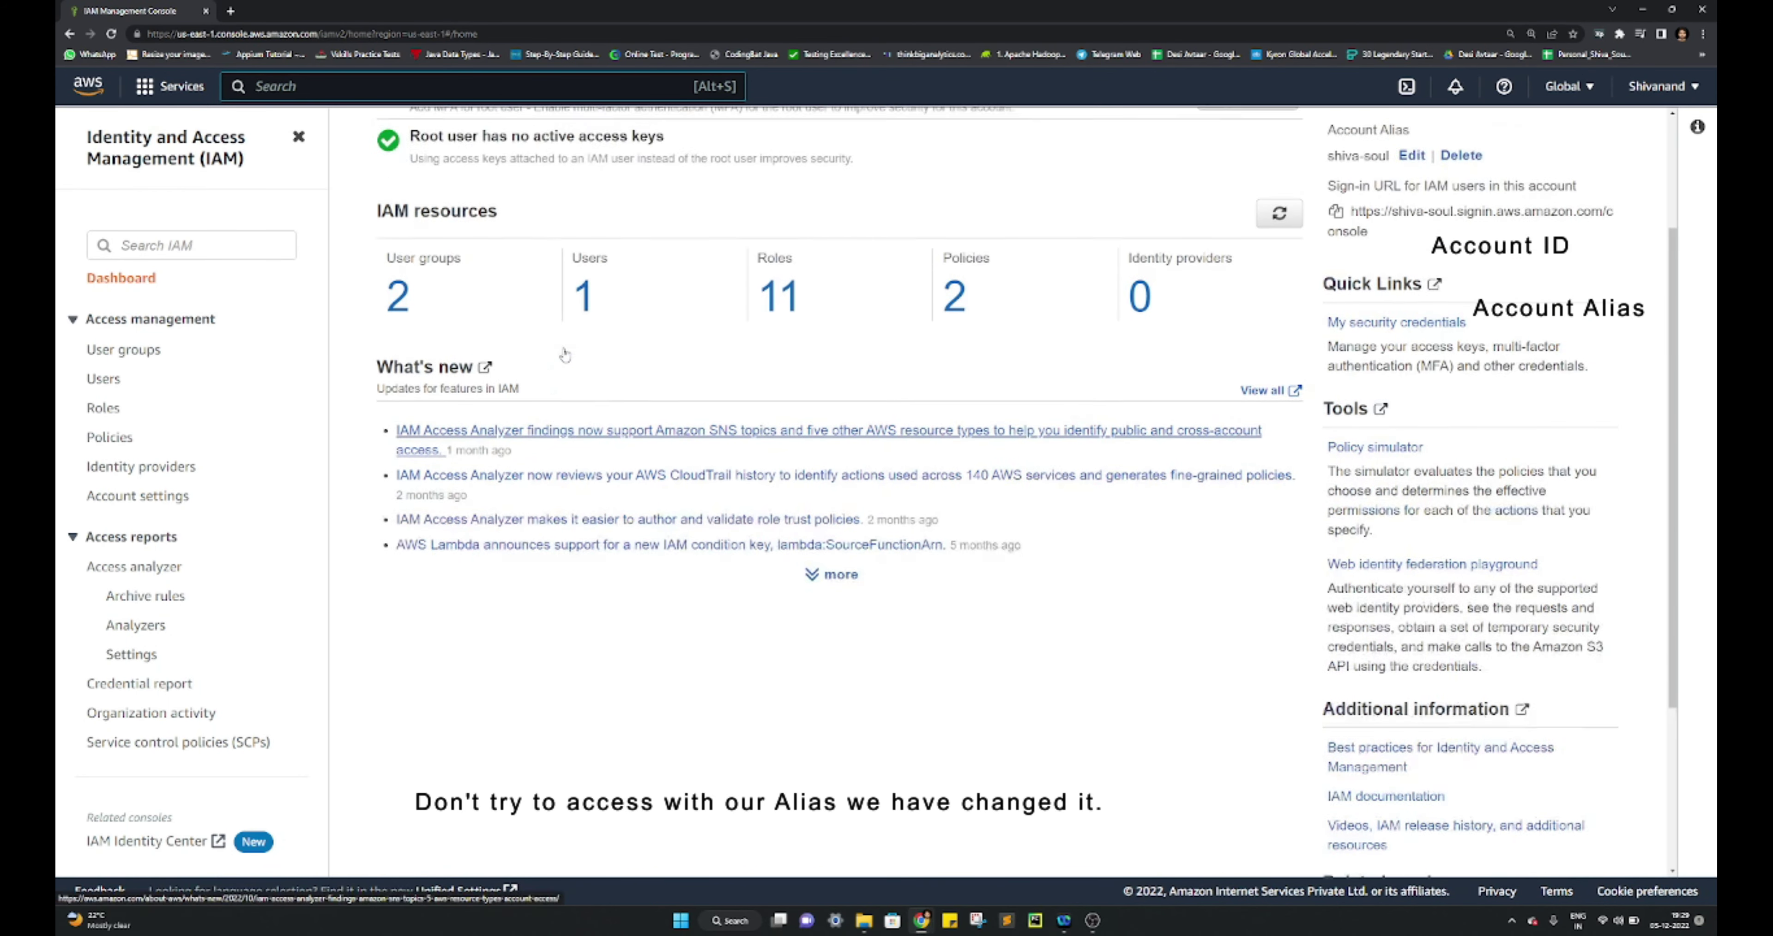
{"action": "scroll", "coordinate": [631, 389], "scroll_direction": "up", "scroll_amount": 2}
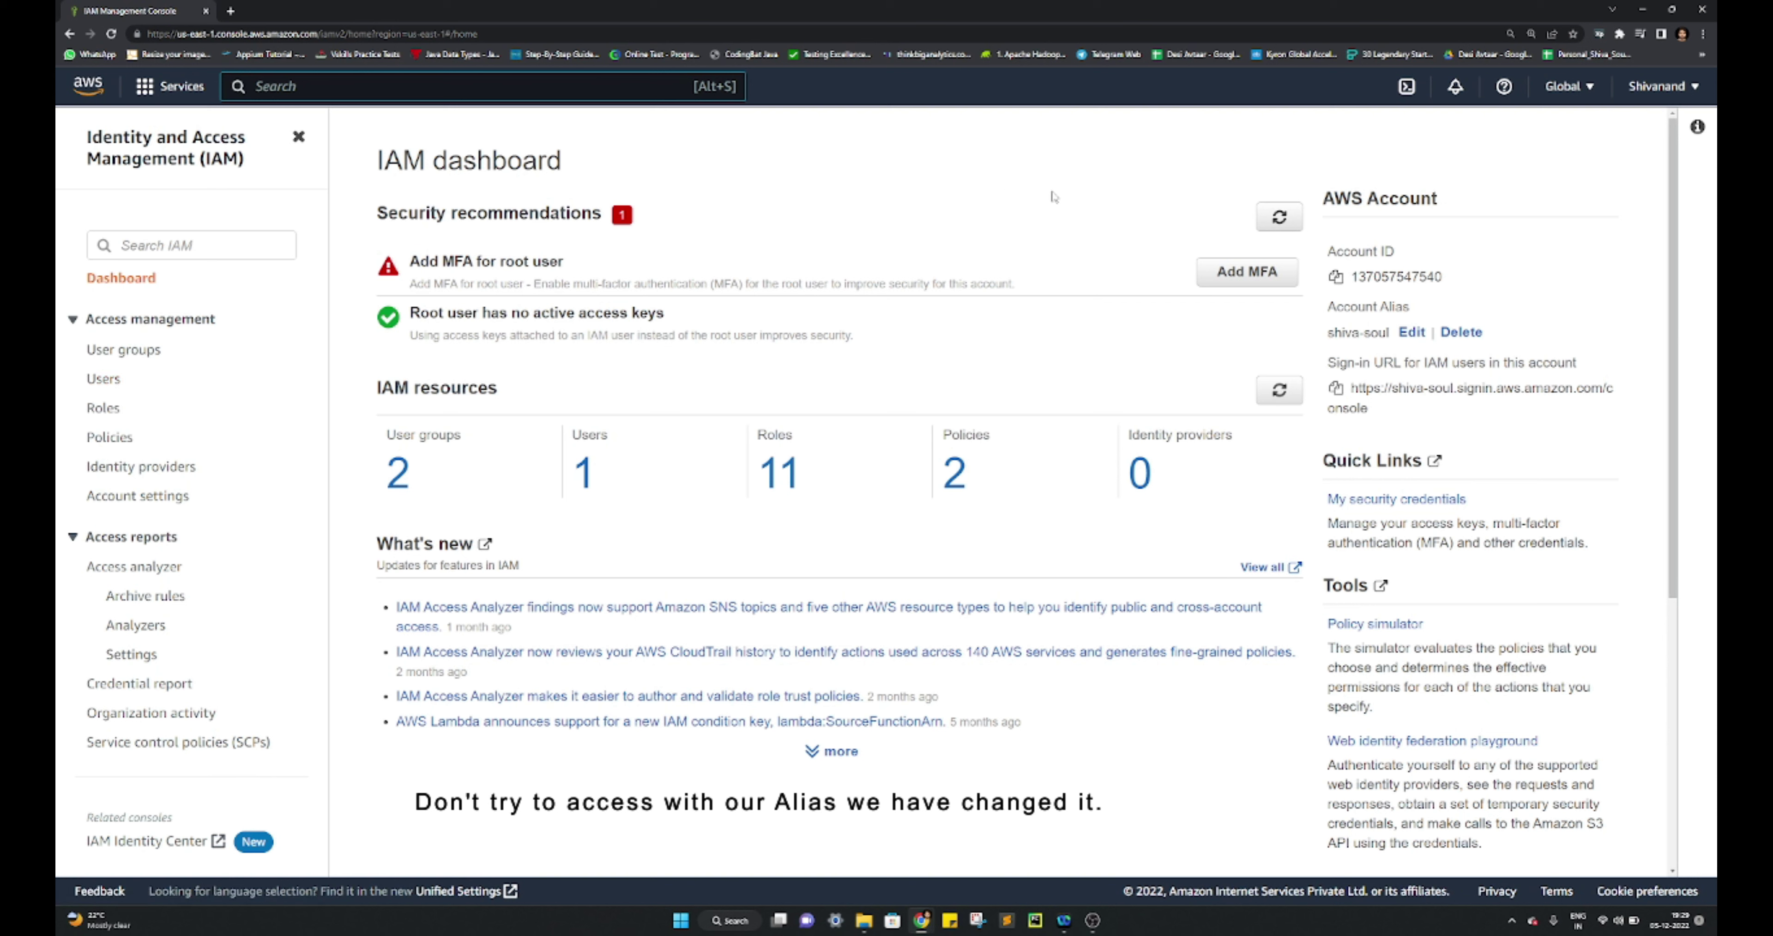
Start adding a new IAM user with the user name new-test-iam
{"action": "left_click", "coordinate": [112, 383]}
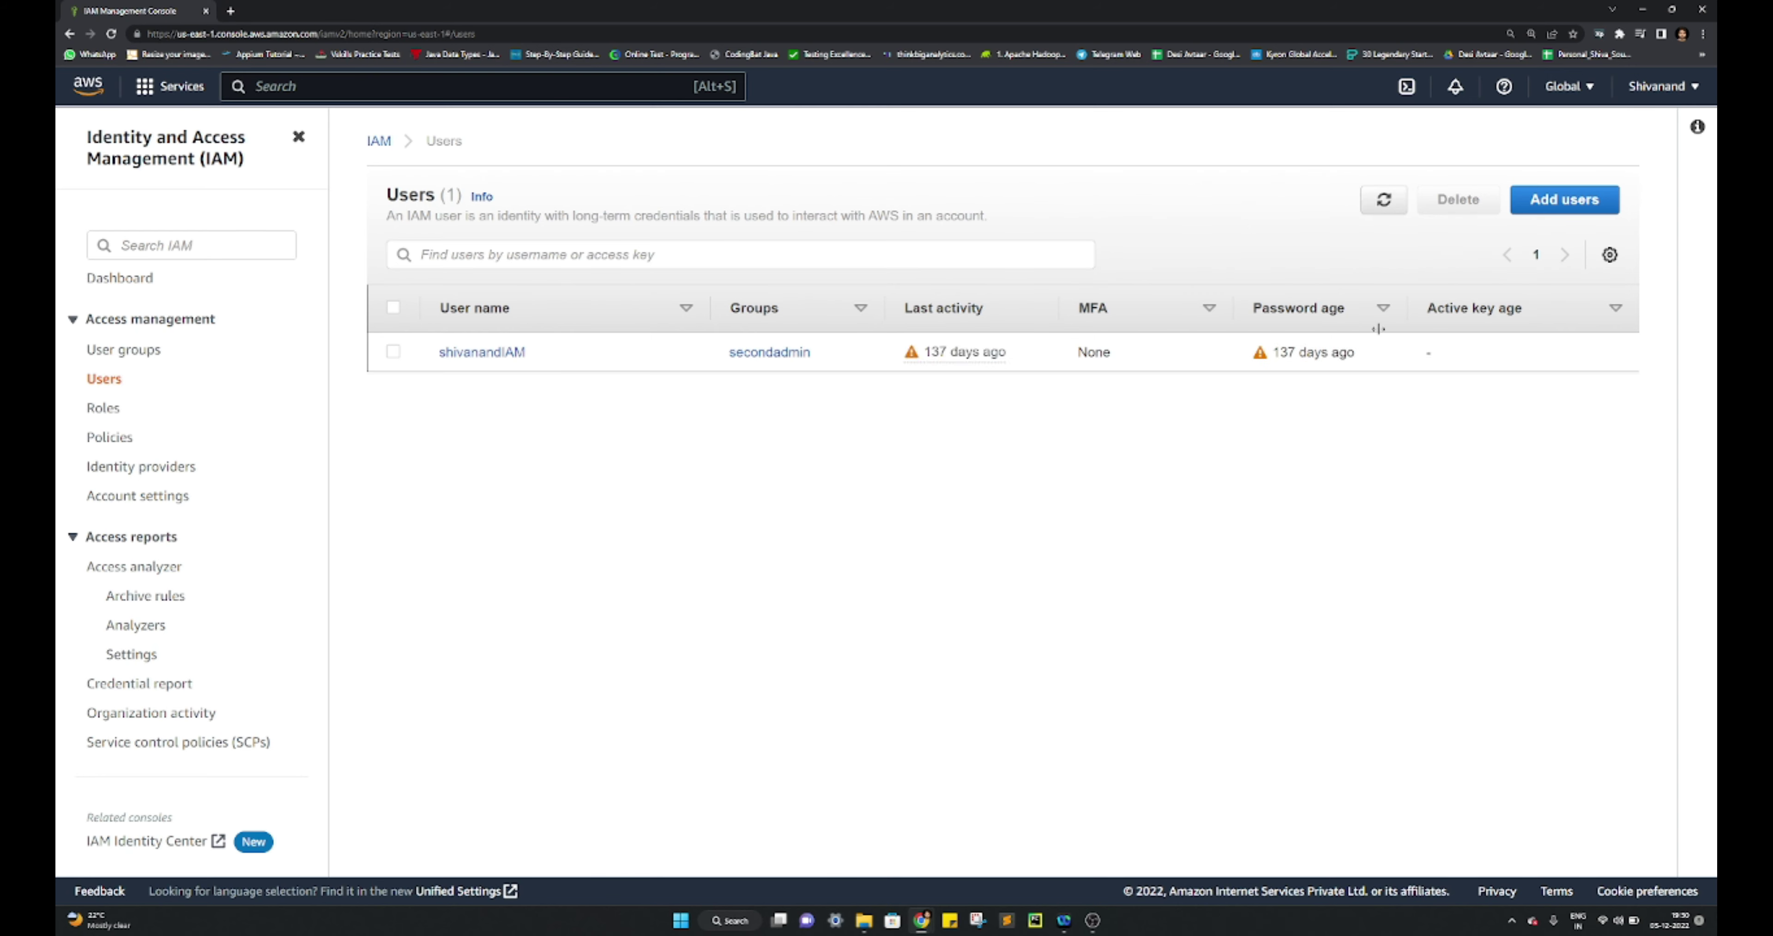
{"action": "left_click", "coordinate": [1585, 205]}
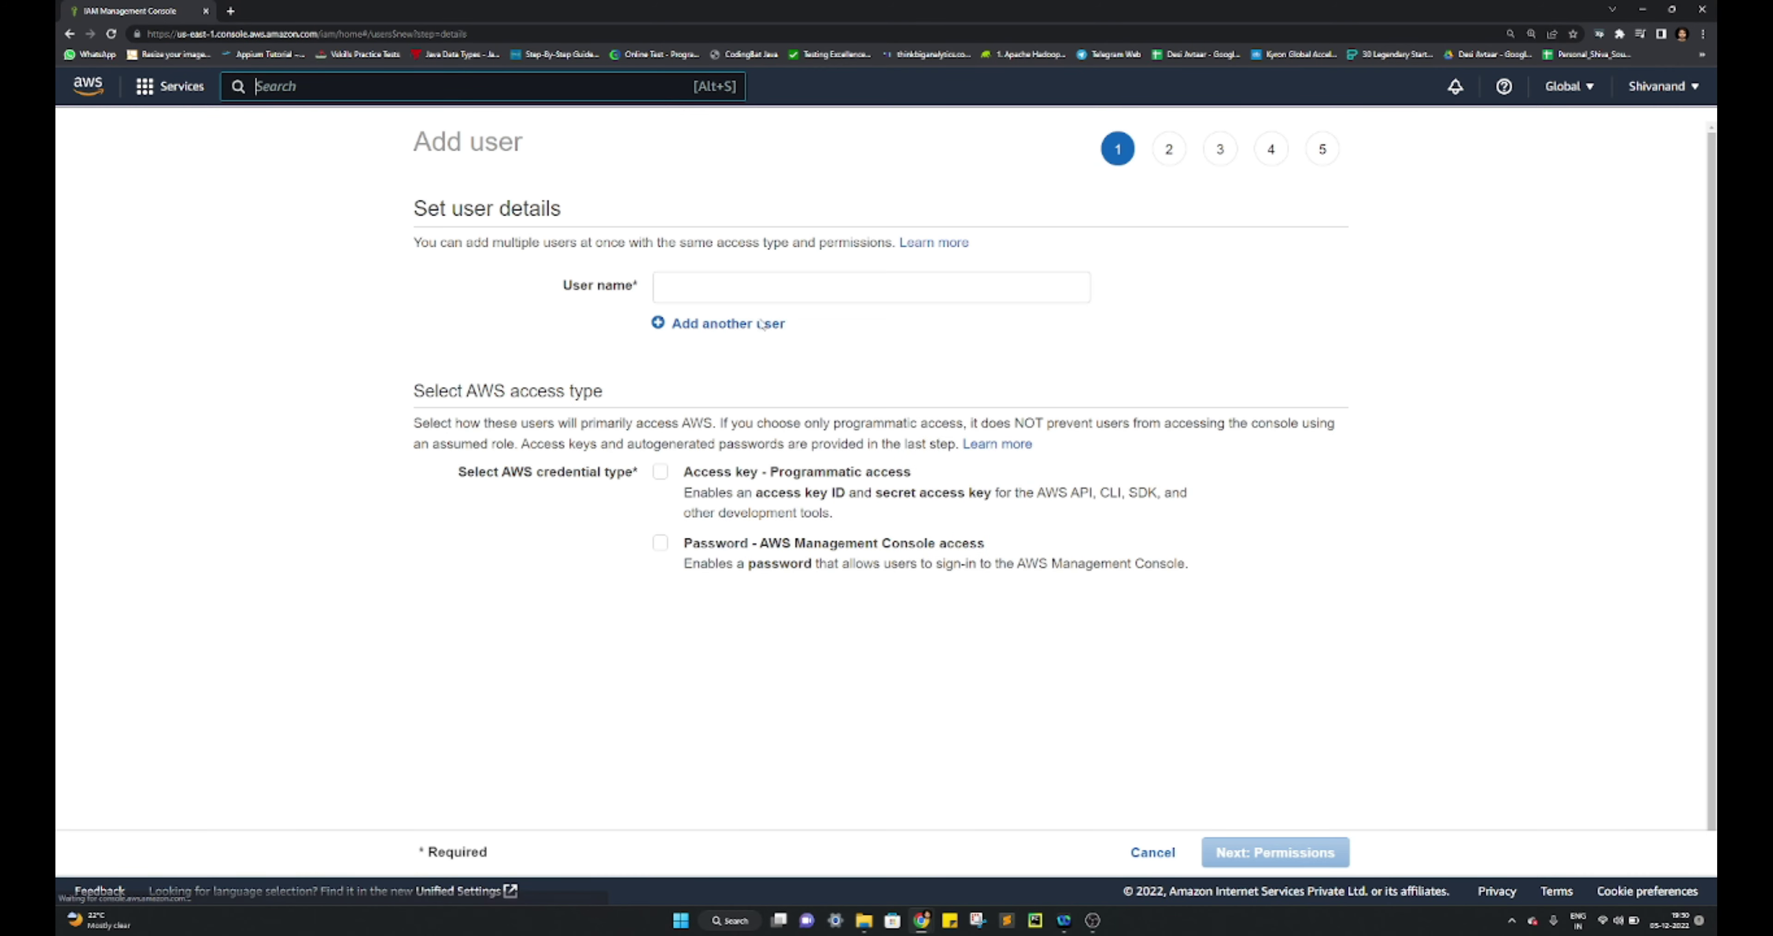
{"action": "left_click", "coordinate": [772, 291]}
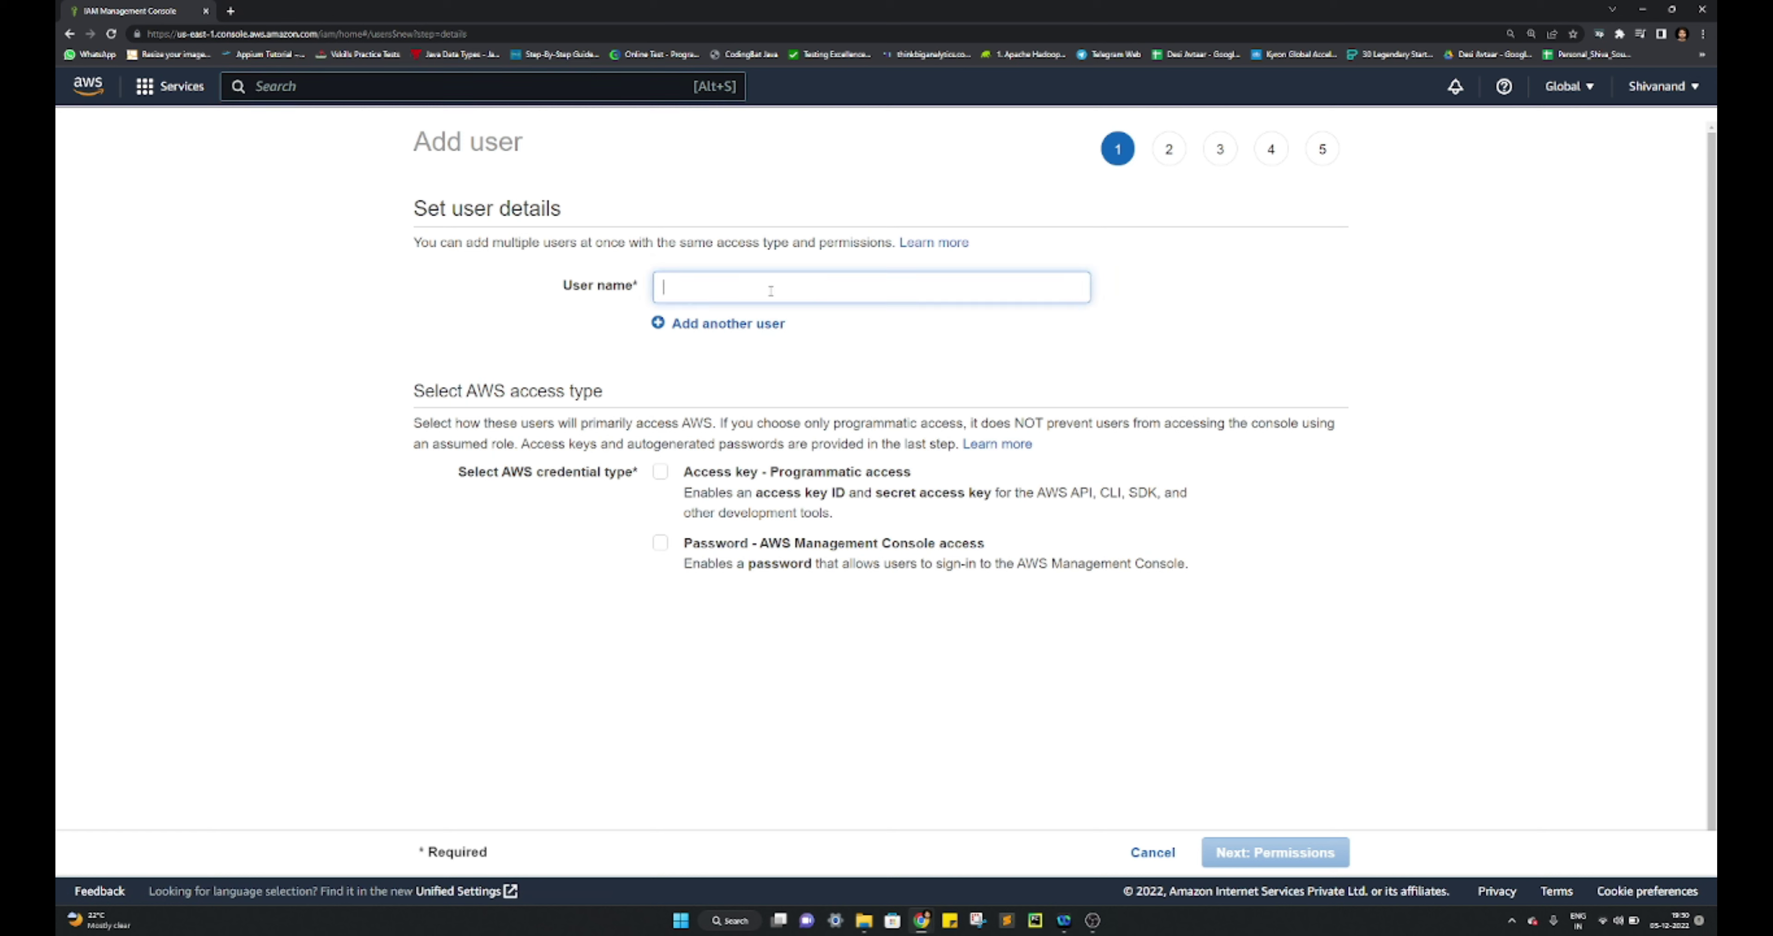
{"action": "type", "text": "new"}
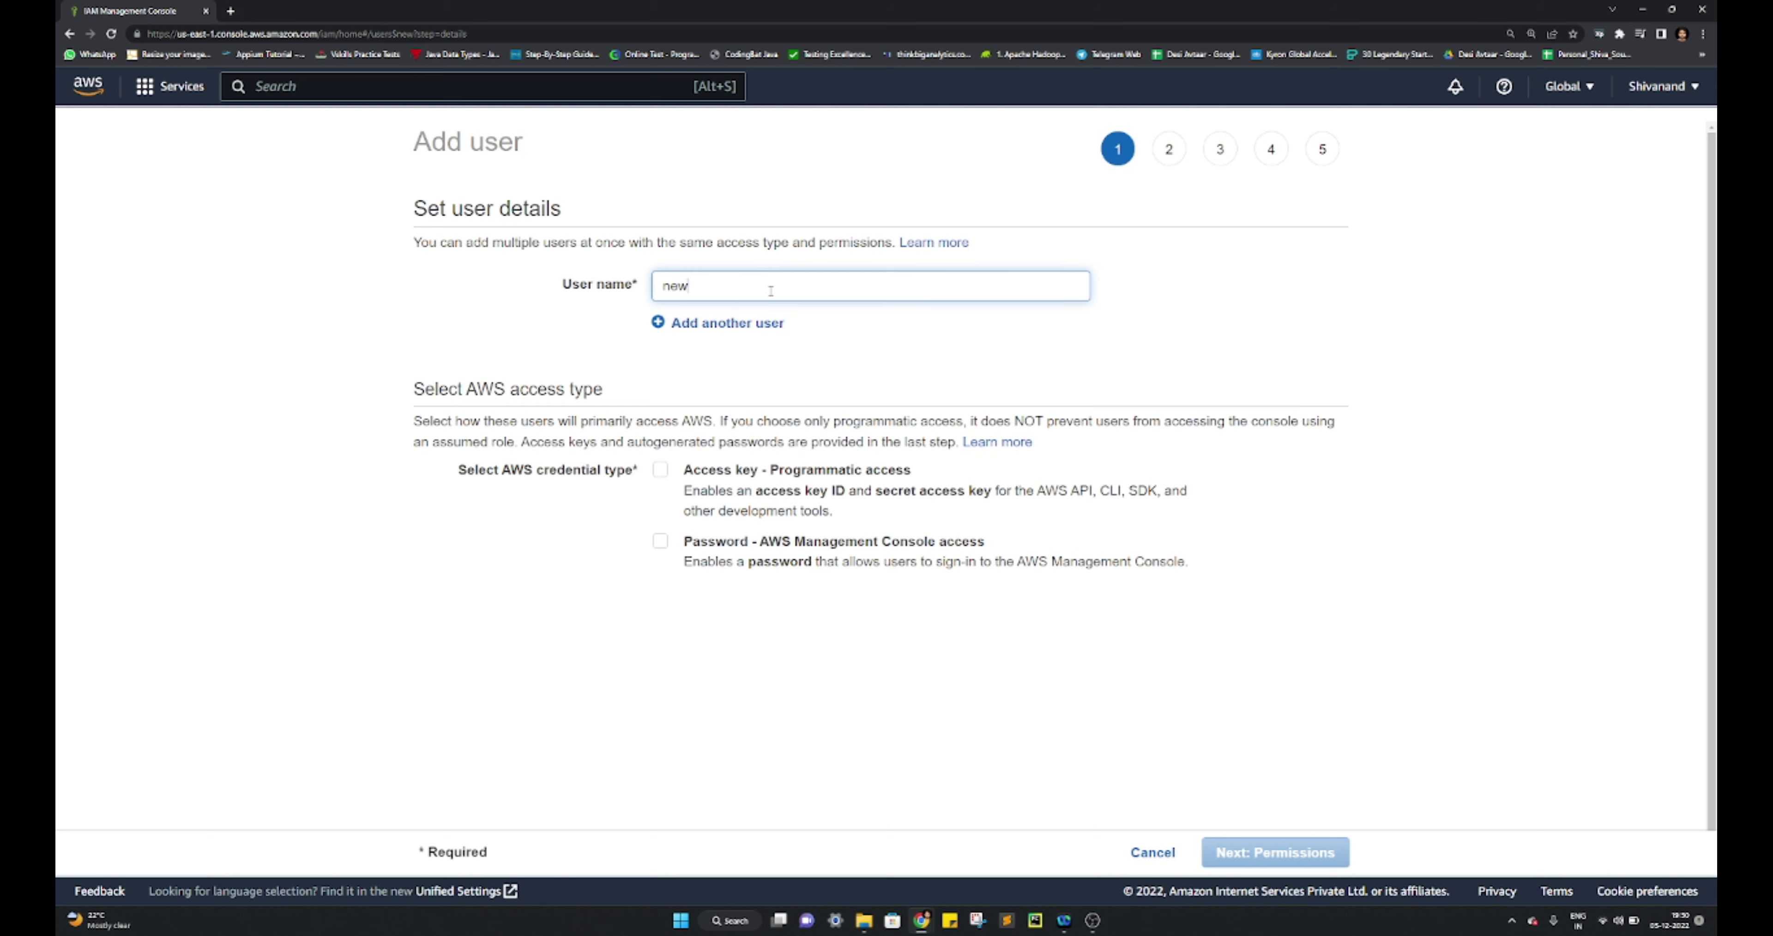
{"action": "type", "text": "-test-iam"}
Give the user AWS Management Console access with an autogenerated password, and proceed to the permissions stage
{"action": "left_click", "coordinate": [660, 542]}
{"action": "scroll", "coordinate": [698, 594], "scroll_direction": "down", "scroll_amount": 1}
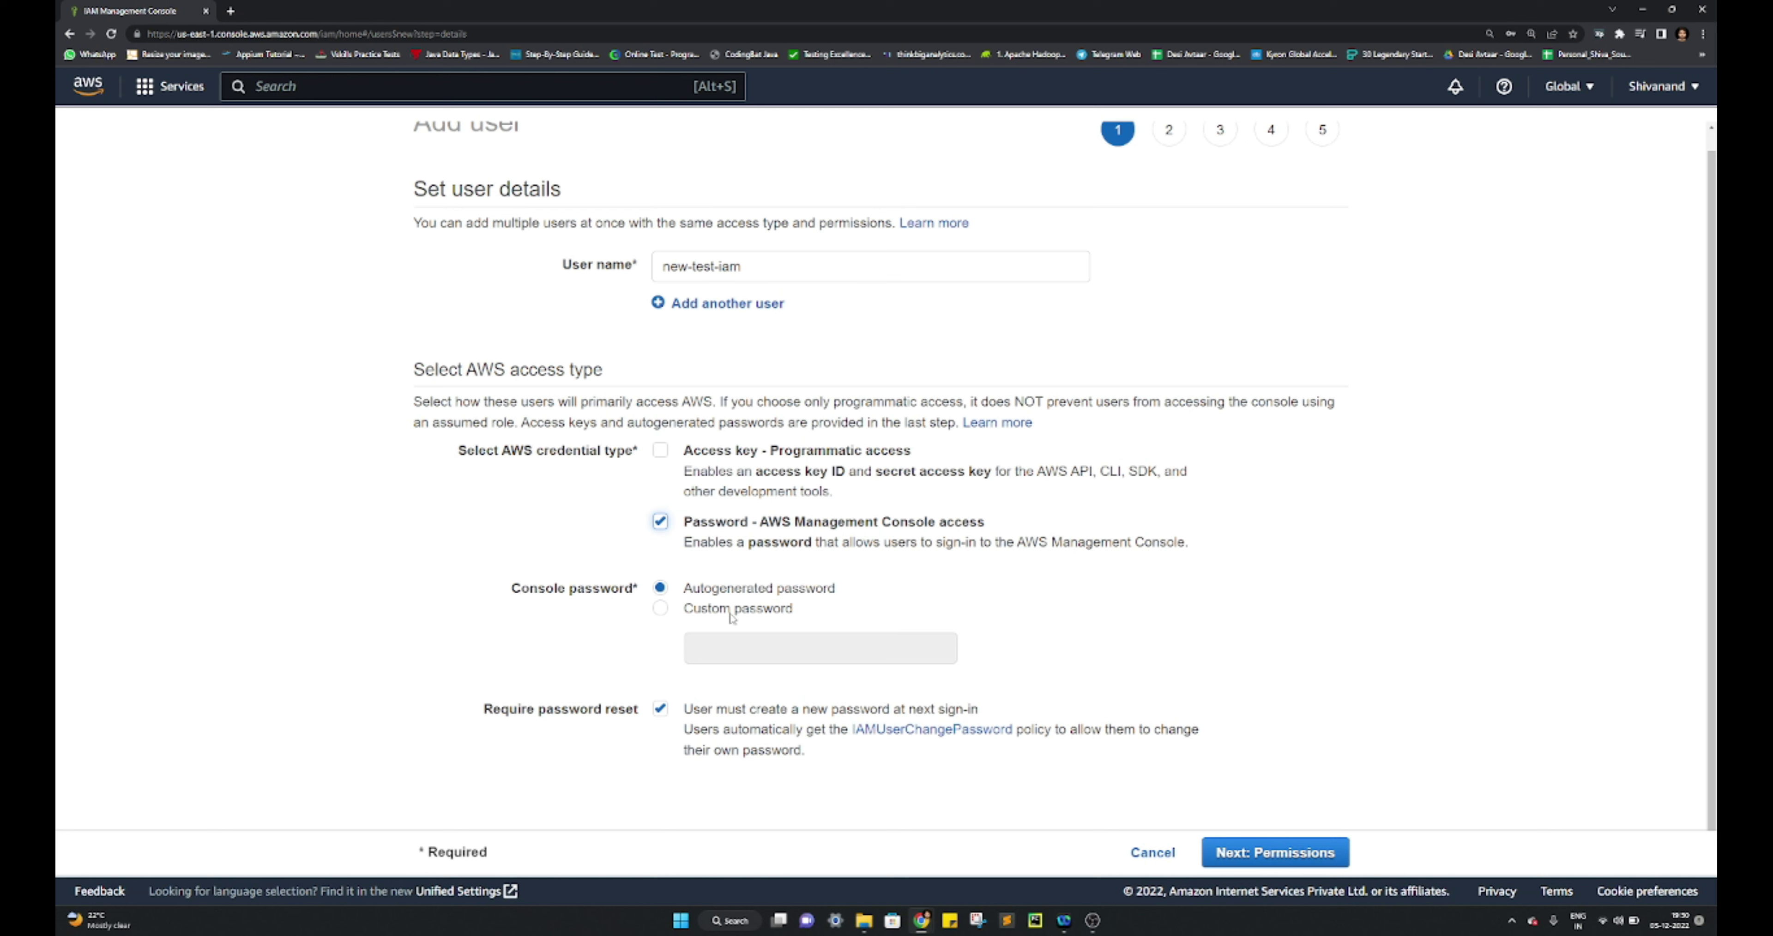
{"action": "left_click", "coordinate": [660, 612]}
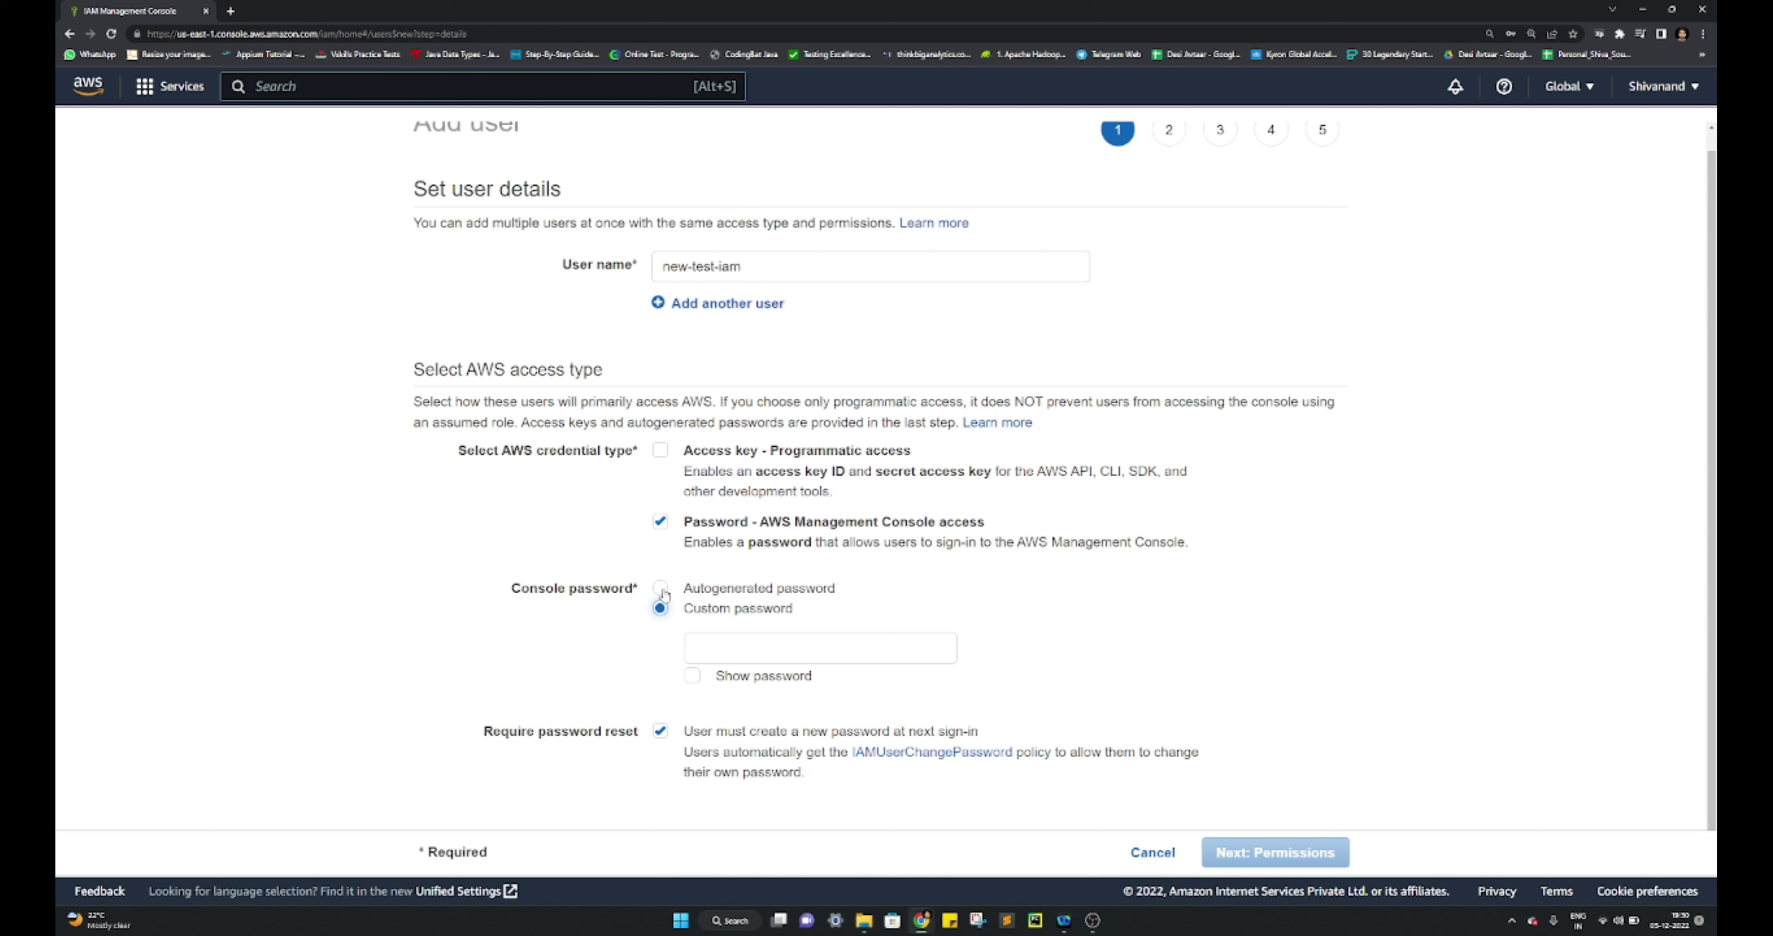
{"action": "left_click", "coordinate": [662, 590]}
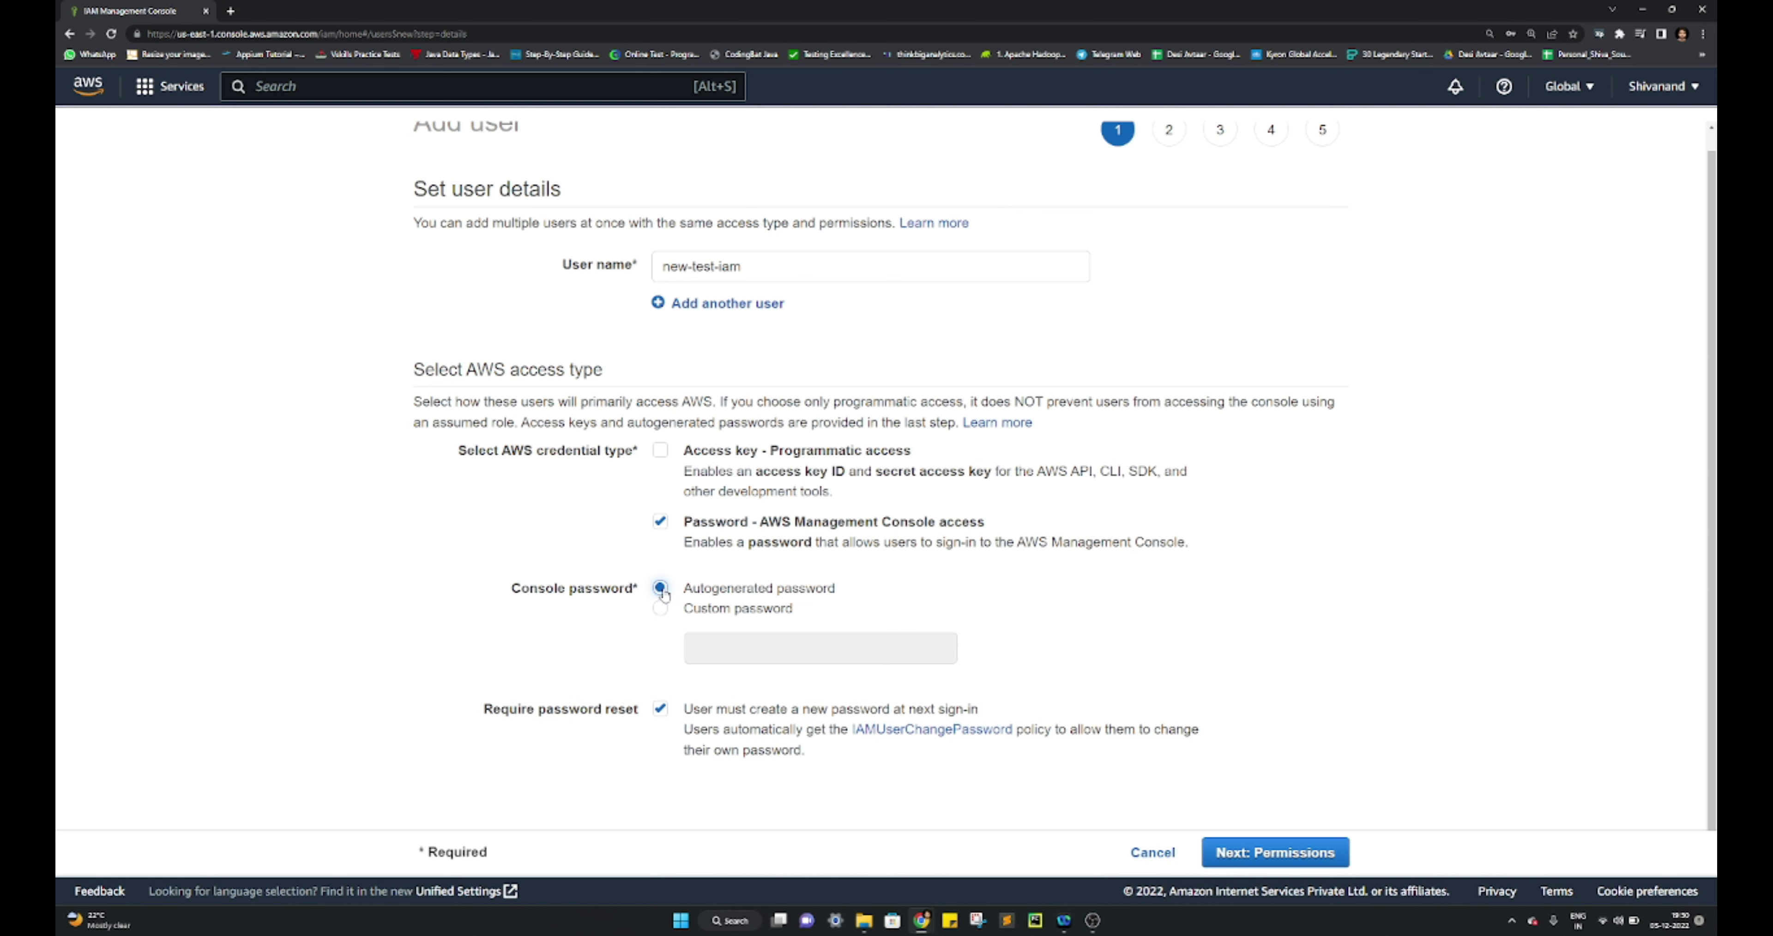
{"action": "left_click", "coordinate": [1233, 850]}
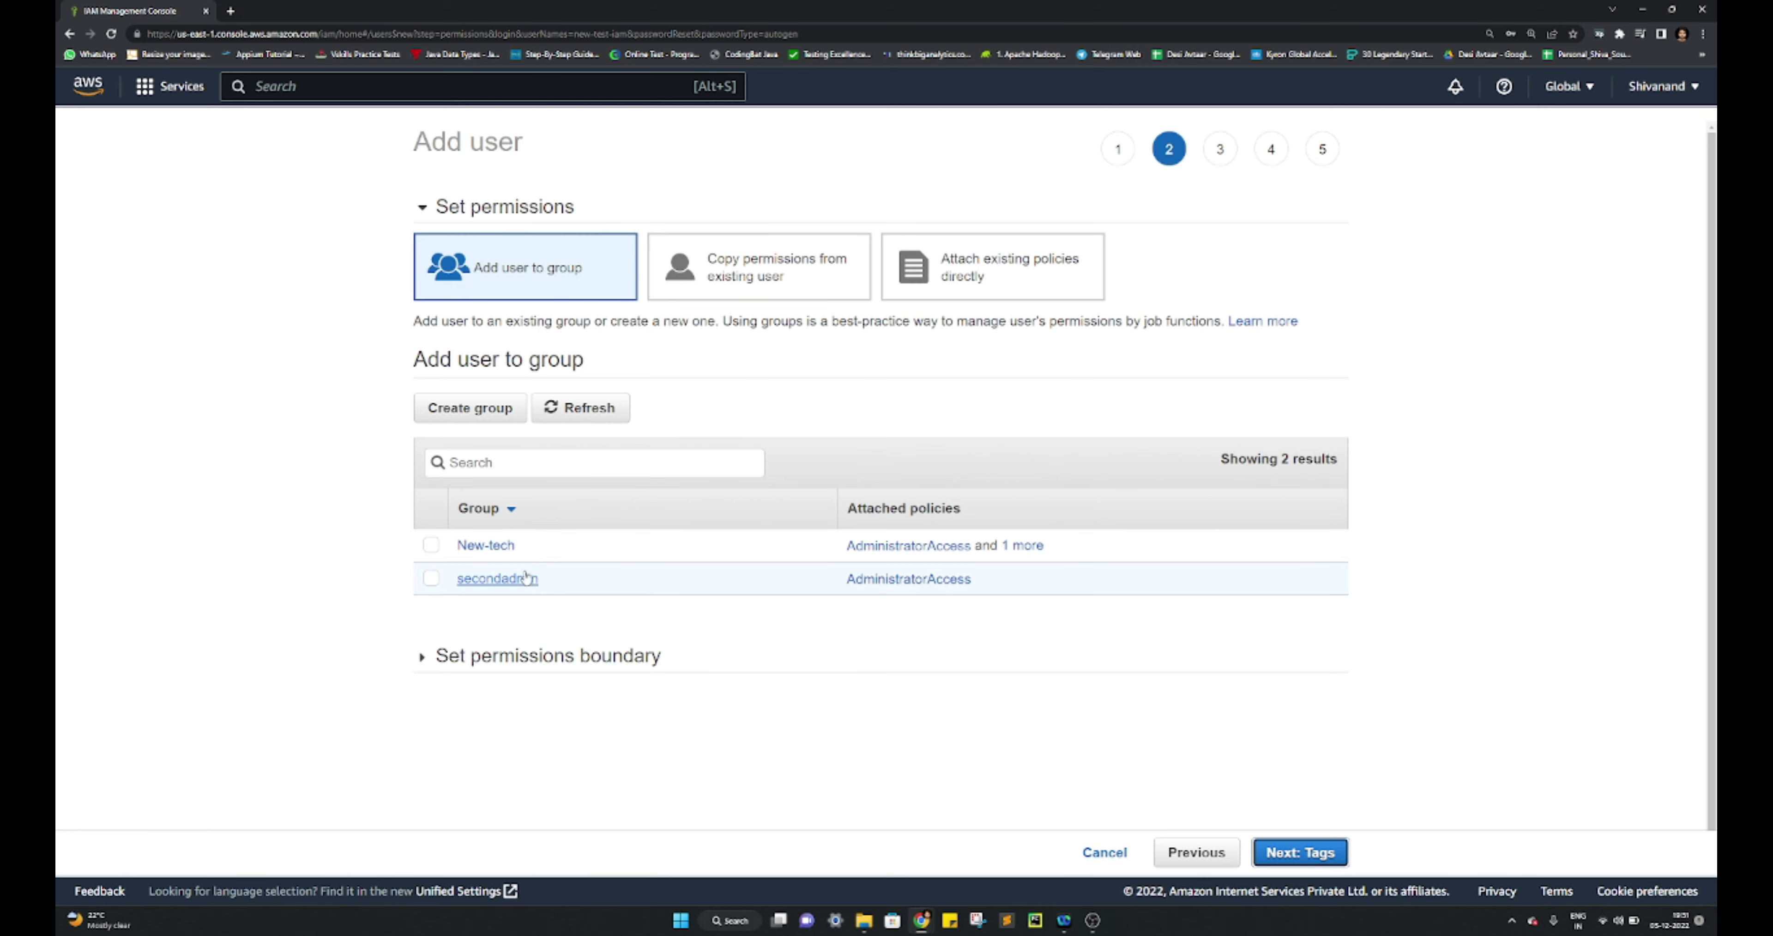
Start creating a new user group named new-test-sample
{"action": "left_click", "coordinate": [468, 420]}
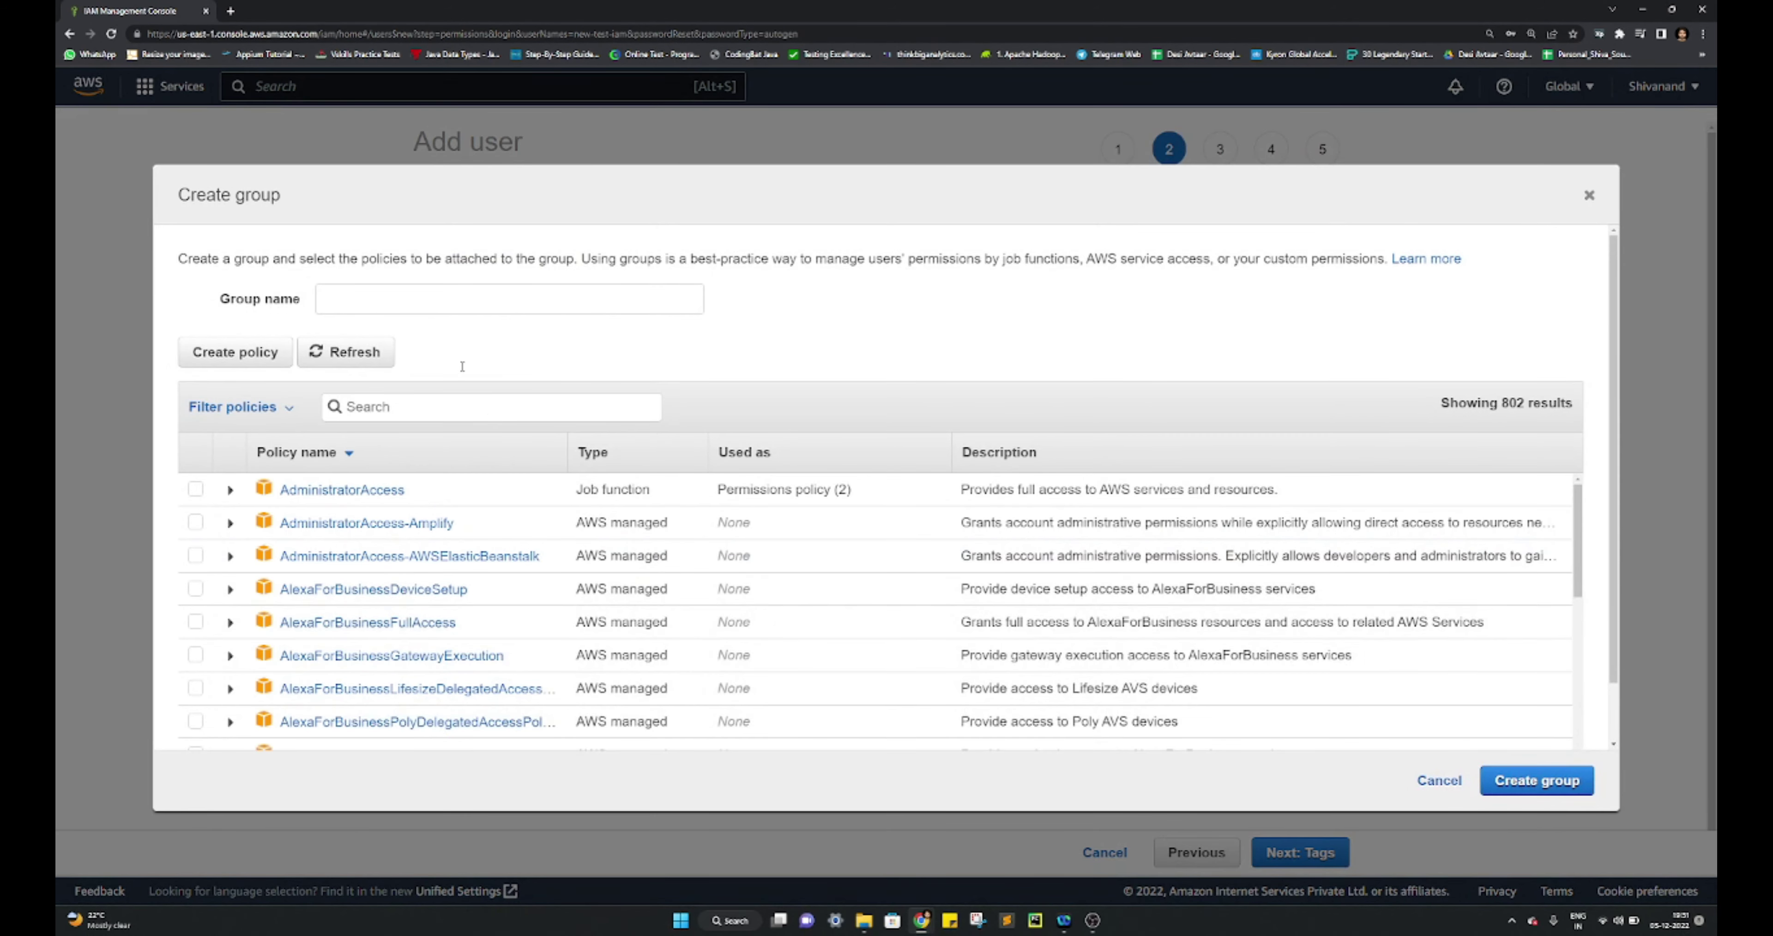
{"action": "left_click", "coordinate": [447, 302]}
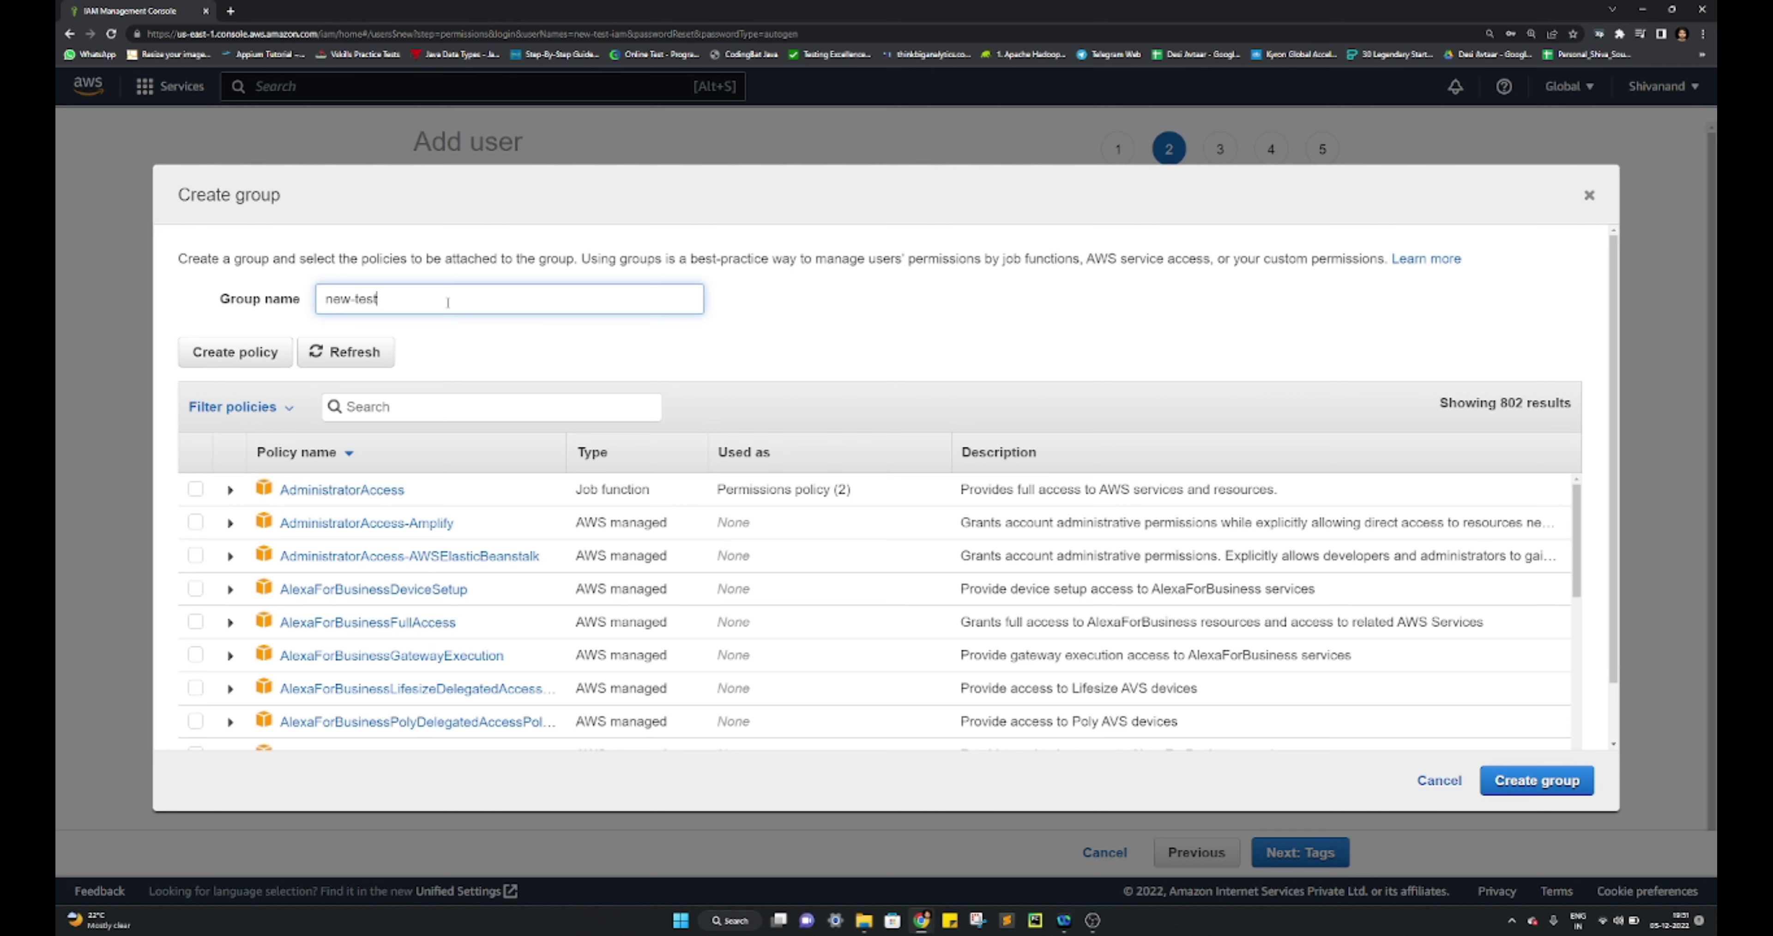
{"action": "type", "text": "new-test-sample"}
Find the S3 policies and select AmazonS3FullAccess for the new group
{"action": "left_click", "coordinate": [376, 409]}
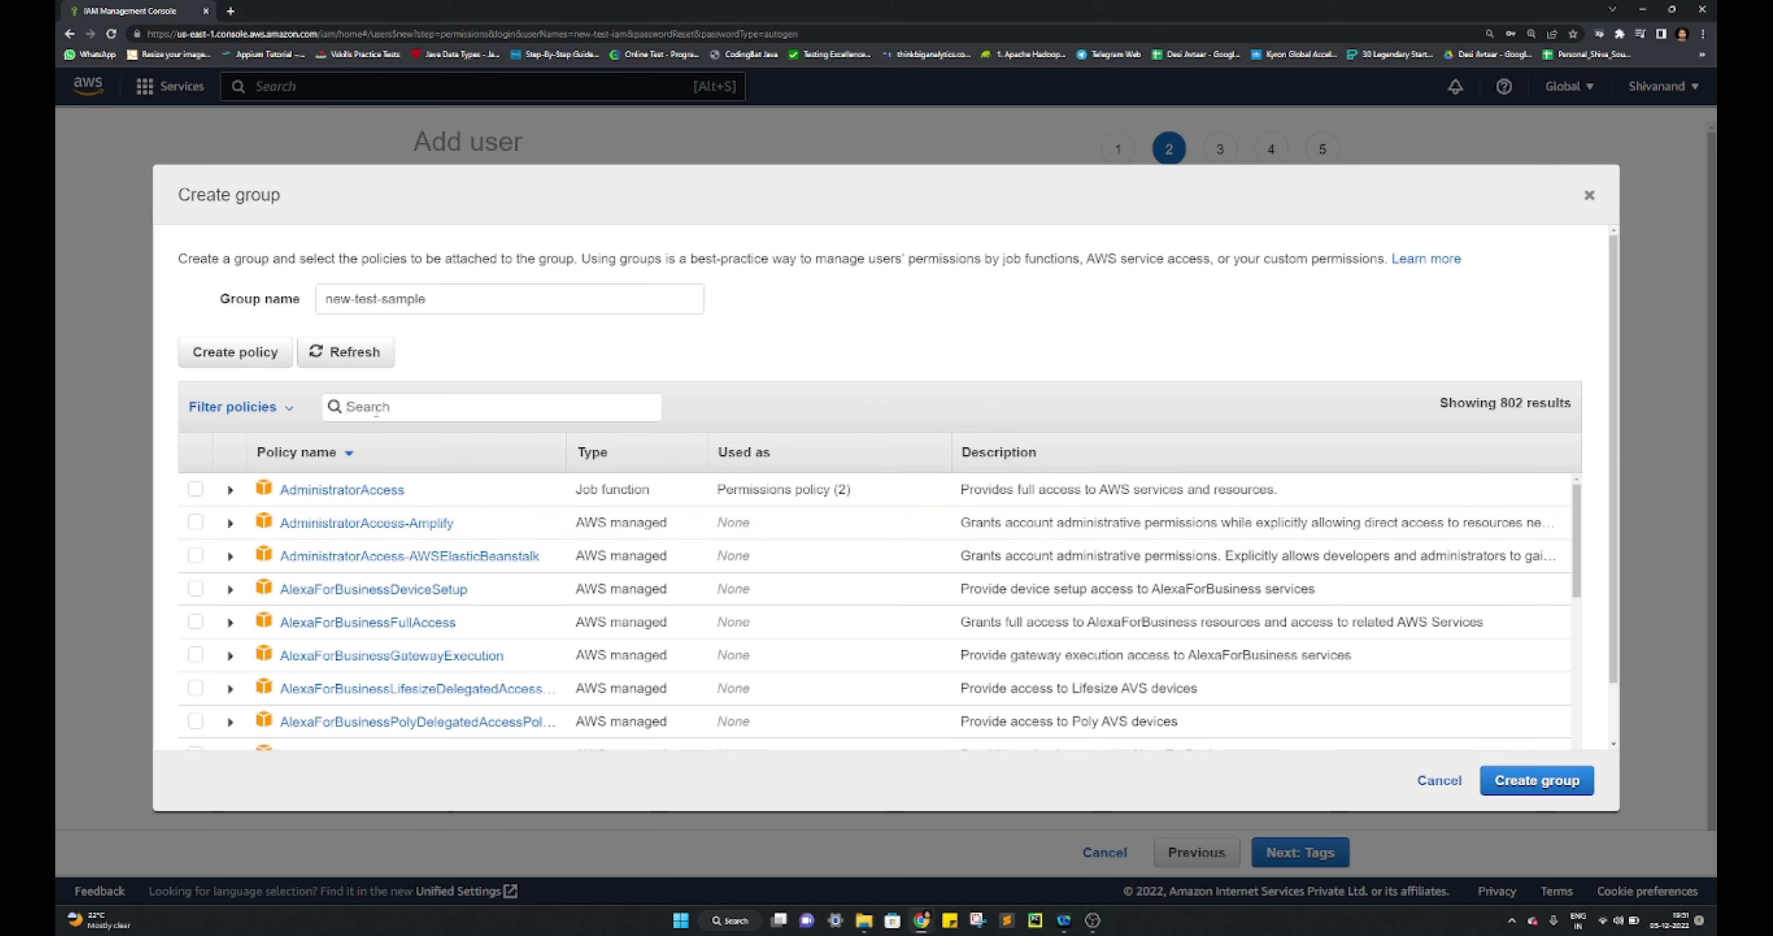
{"action": "type", "text": "S2"}
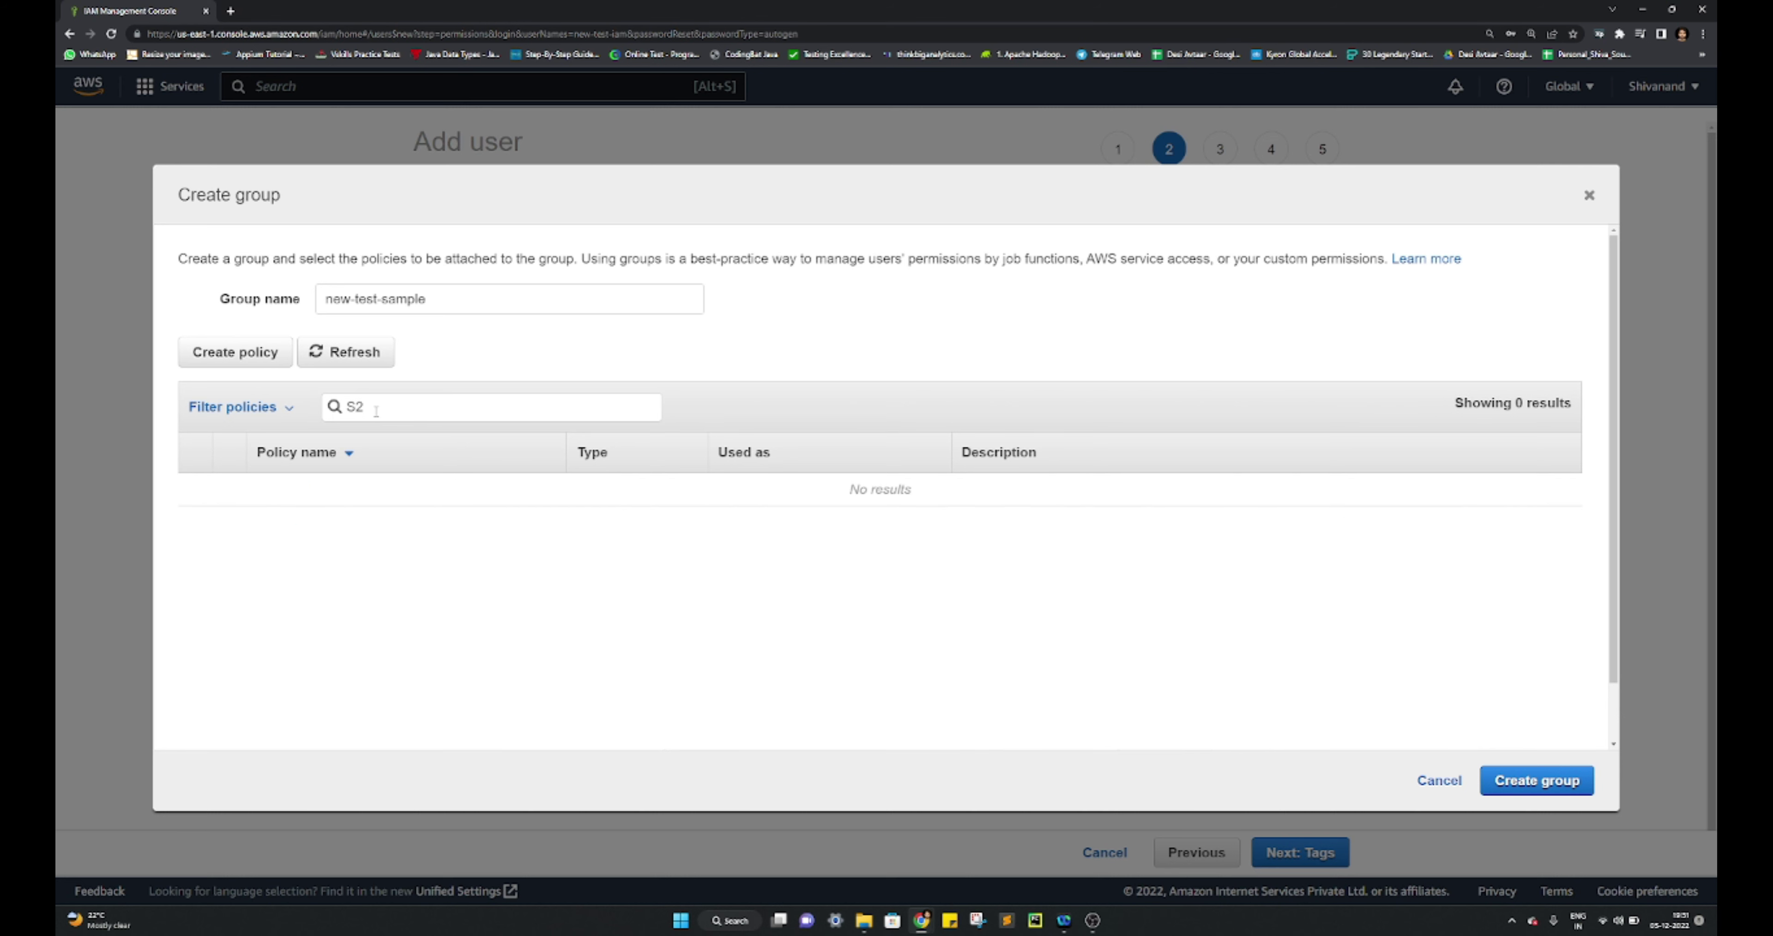
{"action": "type", "text": "3"}
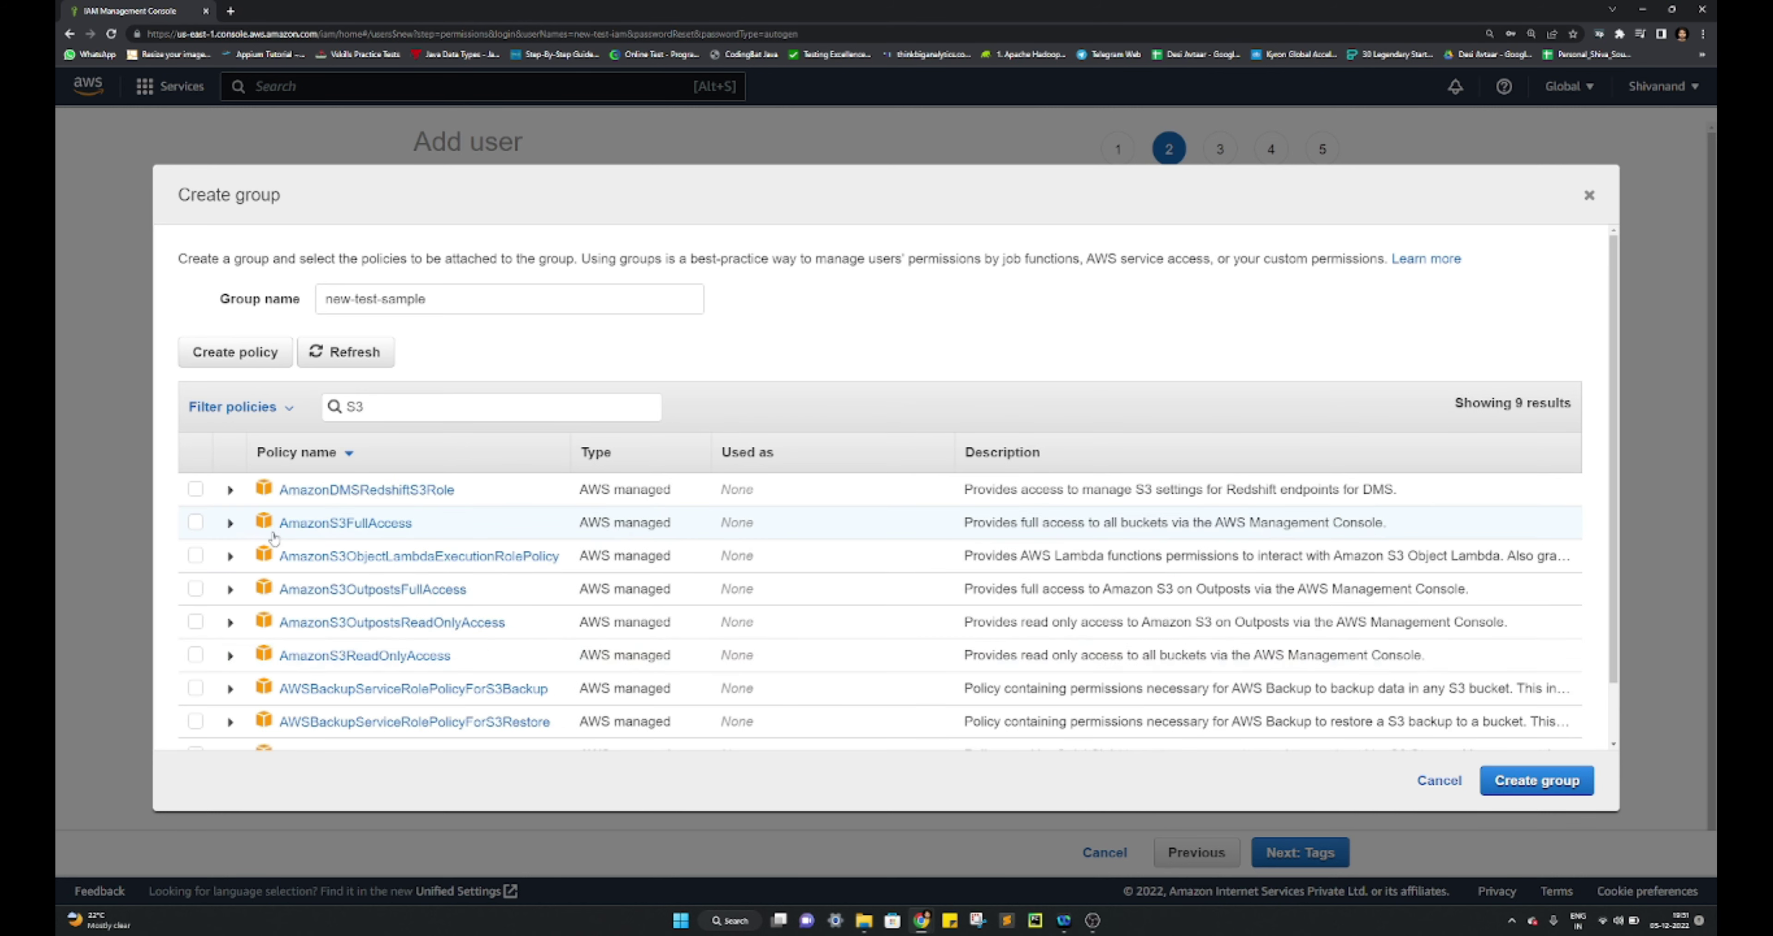
{"action": "left_click", "coordinate": [195, 523]}
{"action": "double_click", "coordinate": [400, 416]}
{"action": "key", "text": "BackSpace"}
{"action": "type", "text": "code"}
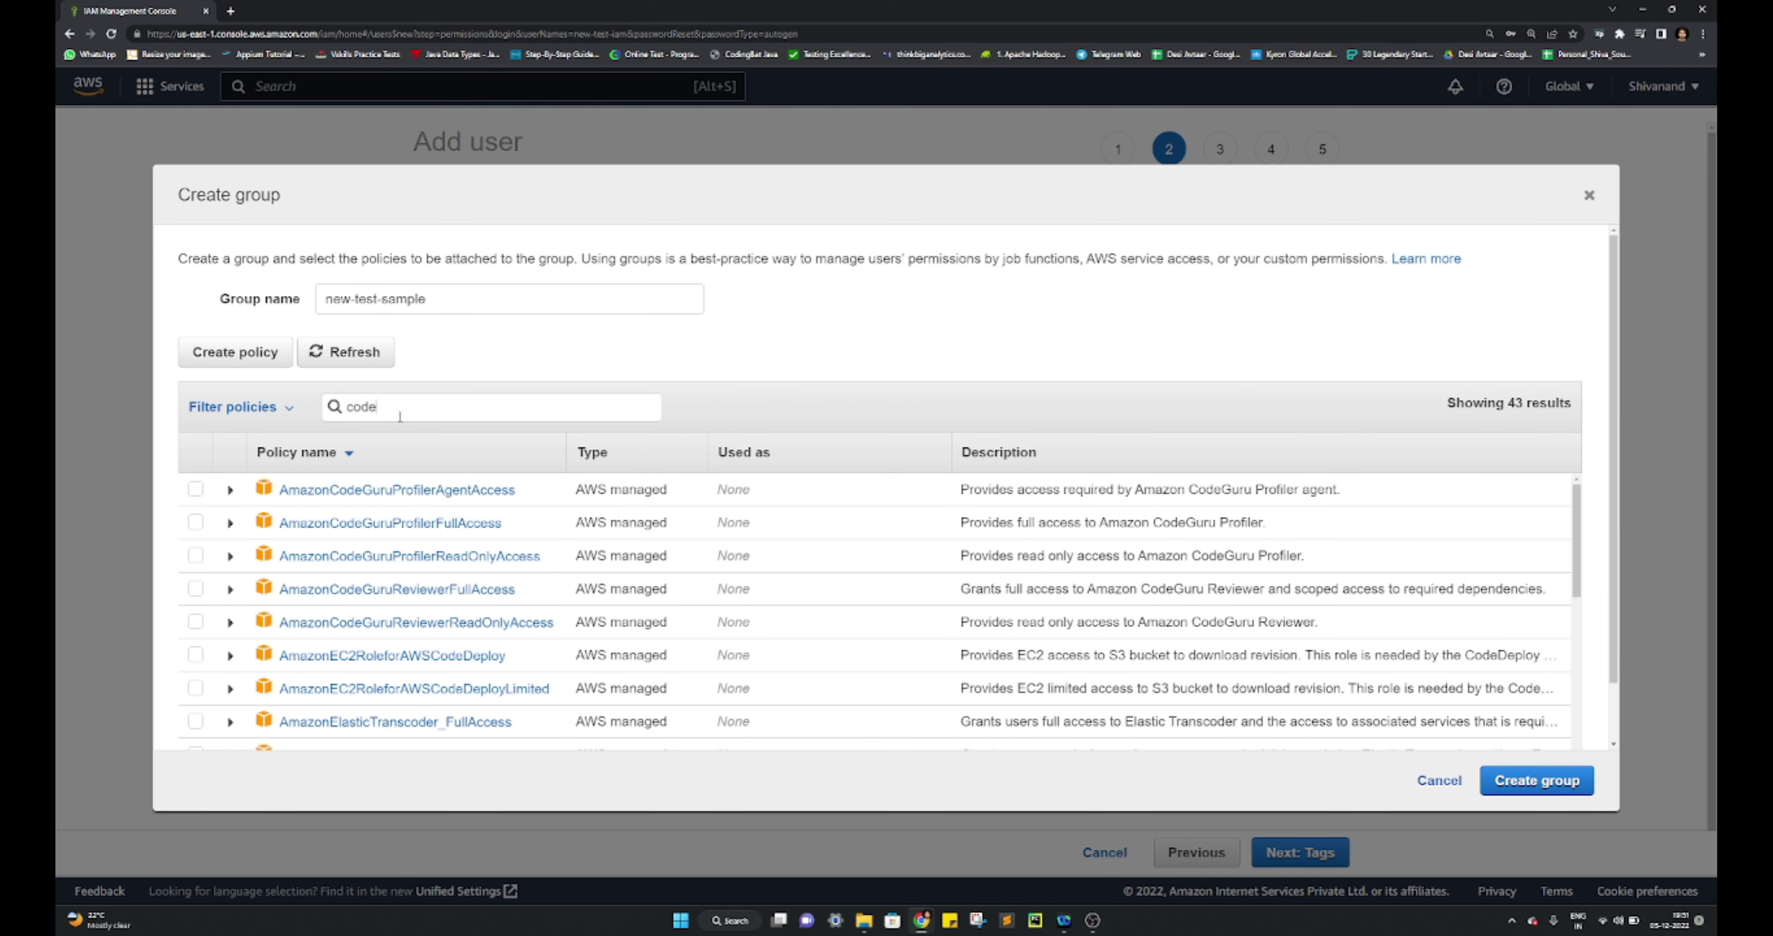
{"action": "key", "text": "BackSpace"}
{"action": "key", "text": "BackSpace"}
{"action": "key", "text": "BackSpace"}
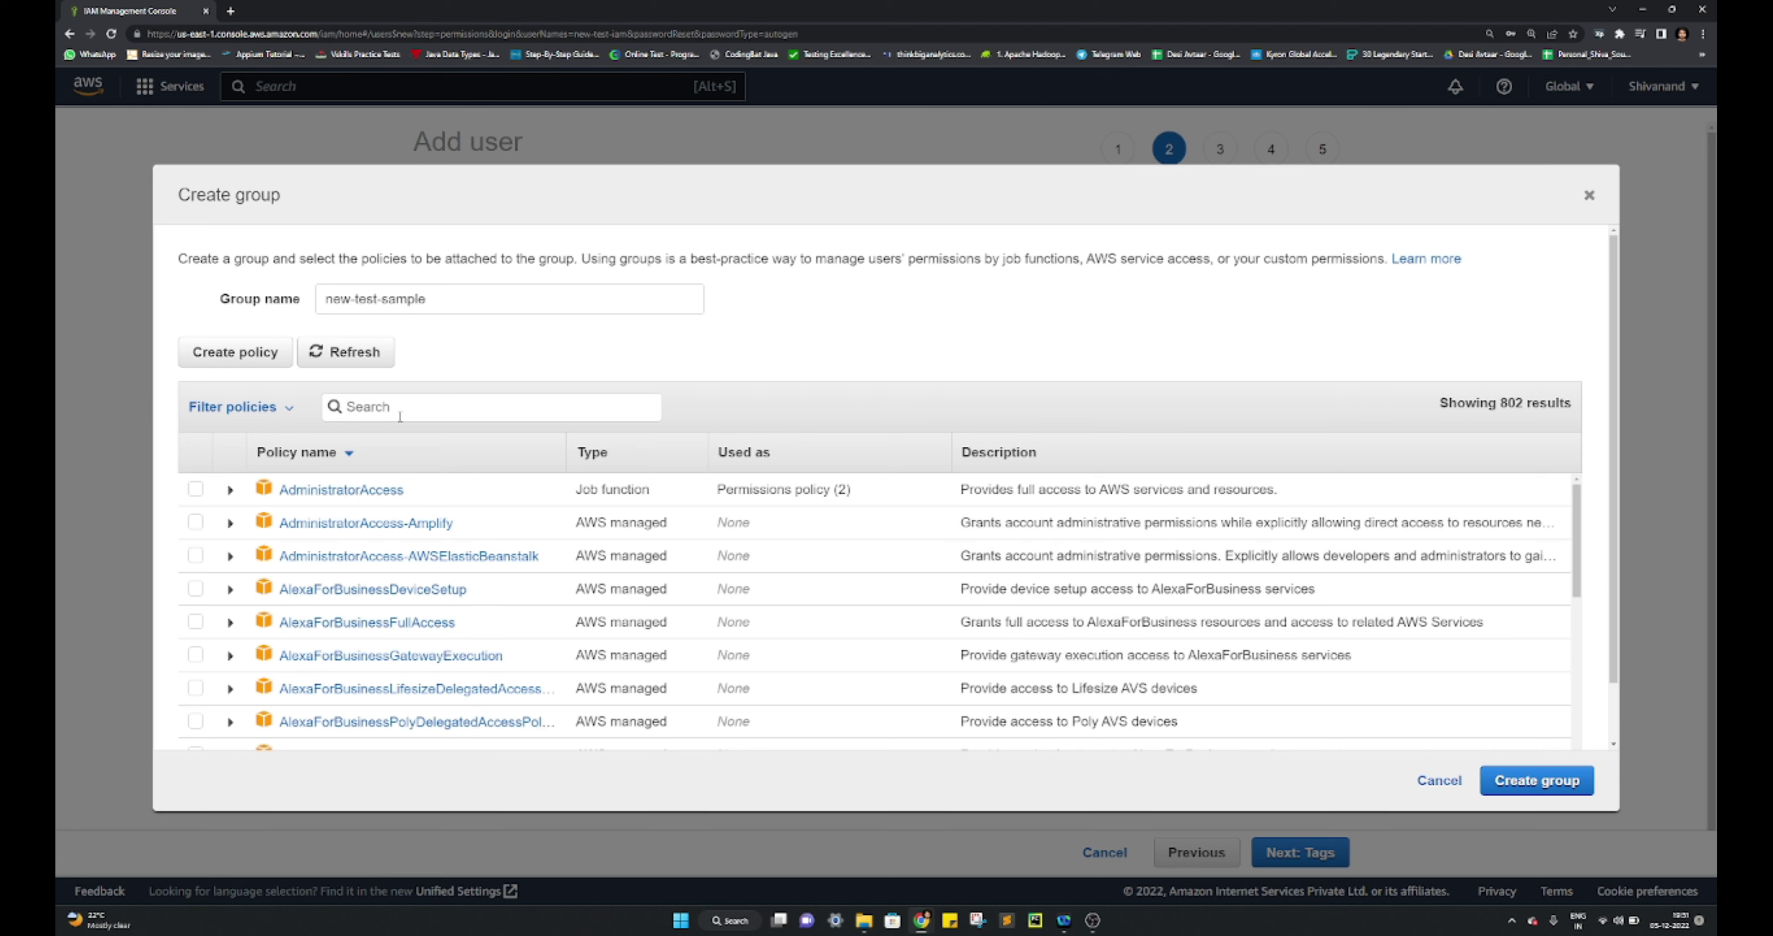
Find the EC2 policies and select AmazonEC2FullAccess for the new group
{"action": "type", "text": "EC2"}
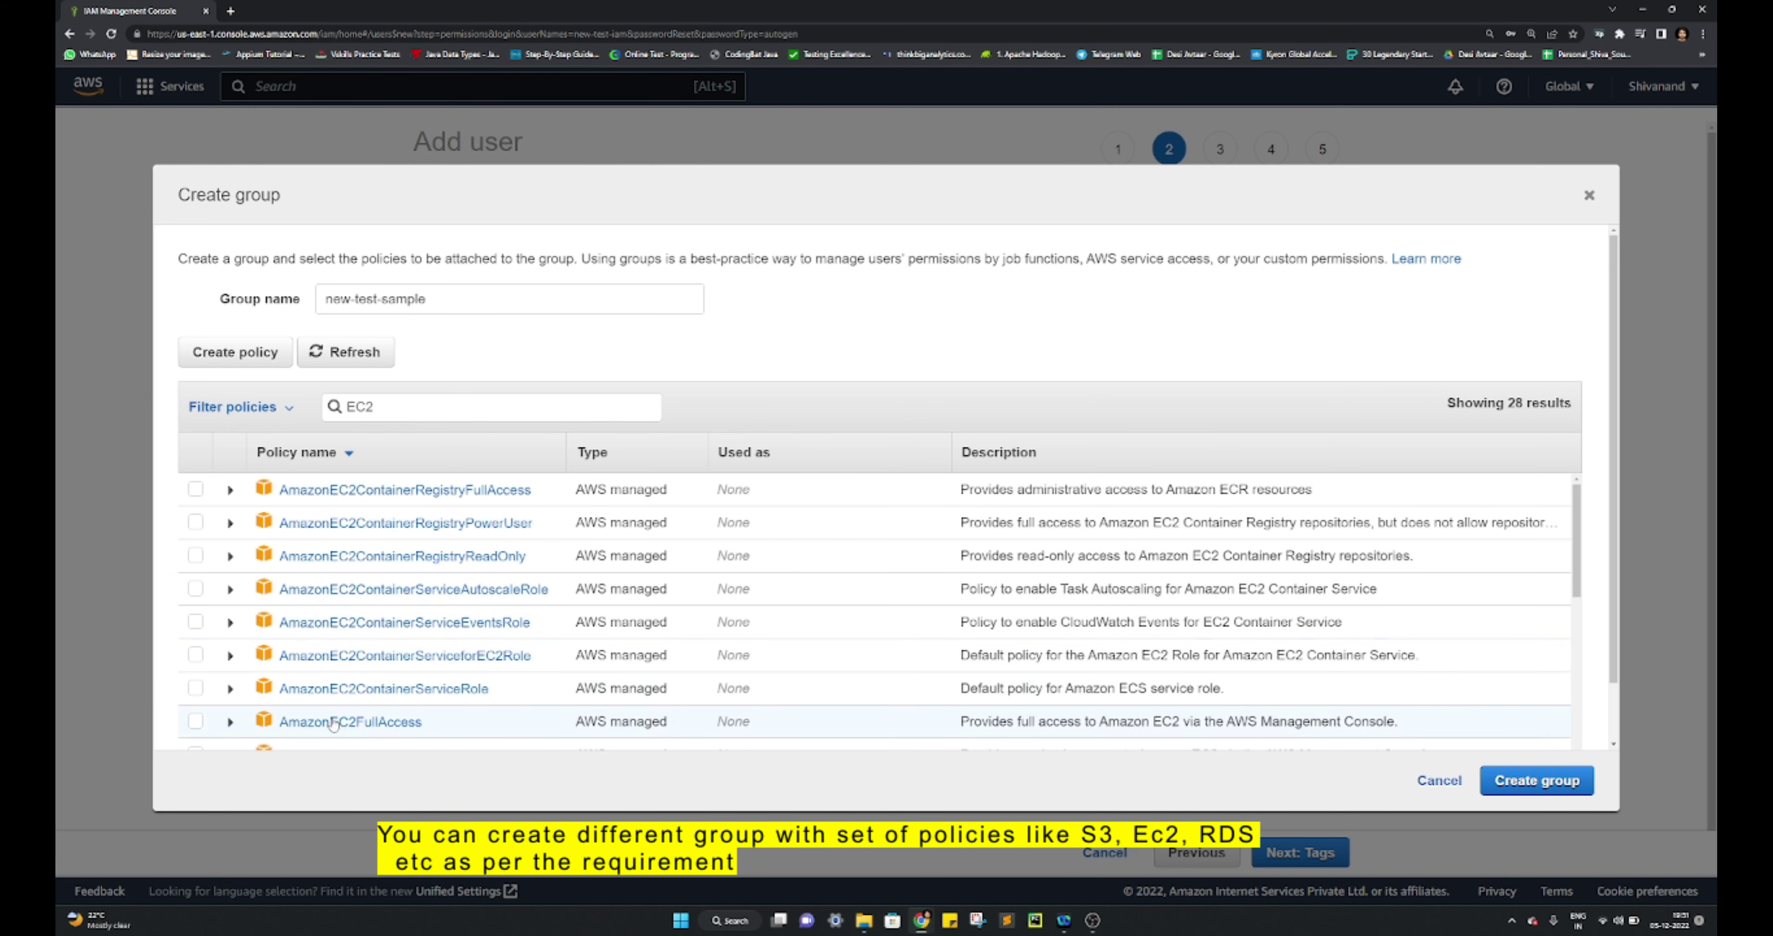
{"action": "left_click", "coordinate": [195, 721]}
{"action": "scroll", "coordinate": [386, 688], "scroll_direction": "down", "scroll_amount": 1}
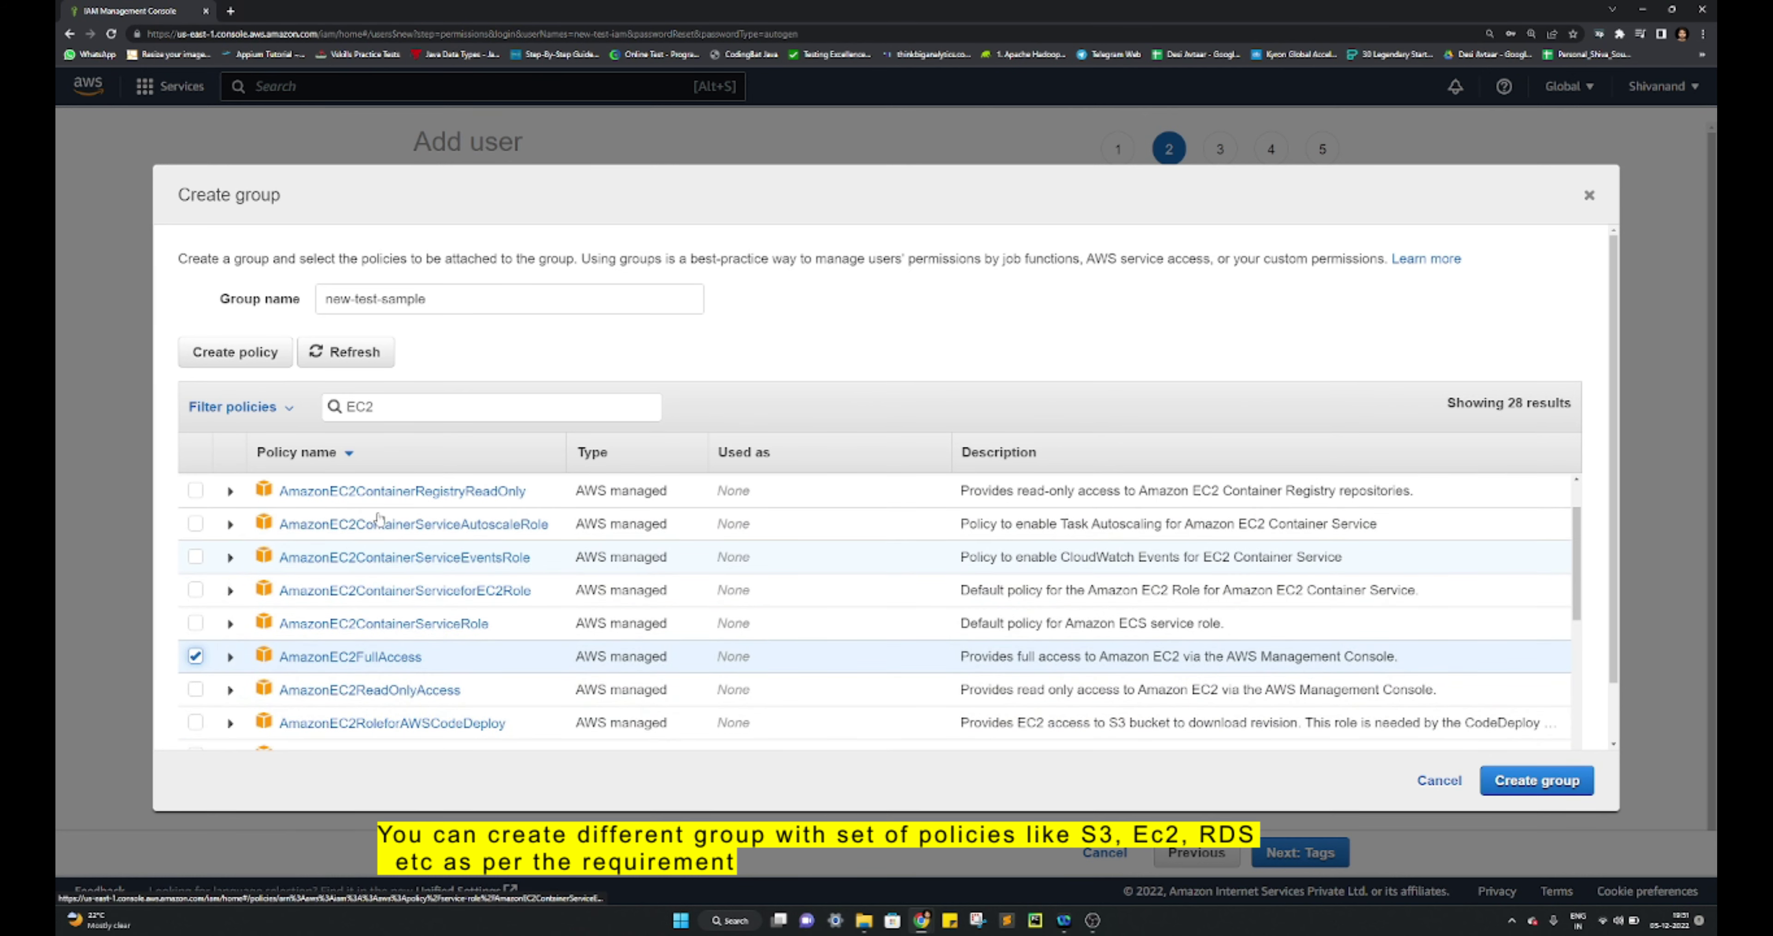
Find the RDS policies, select AmazonRDSDataFullAccess, and create the group with the chosen policies
{"action": "double_click", "coordinate": [378, 408]}
{"action": "type", "text": "RDS"}
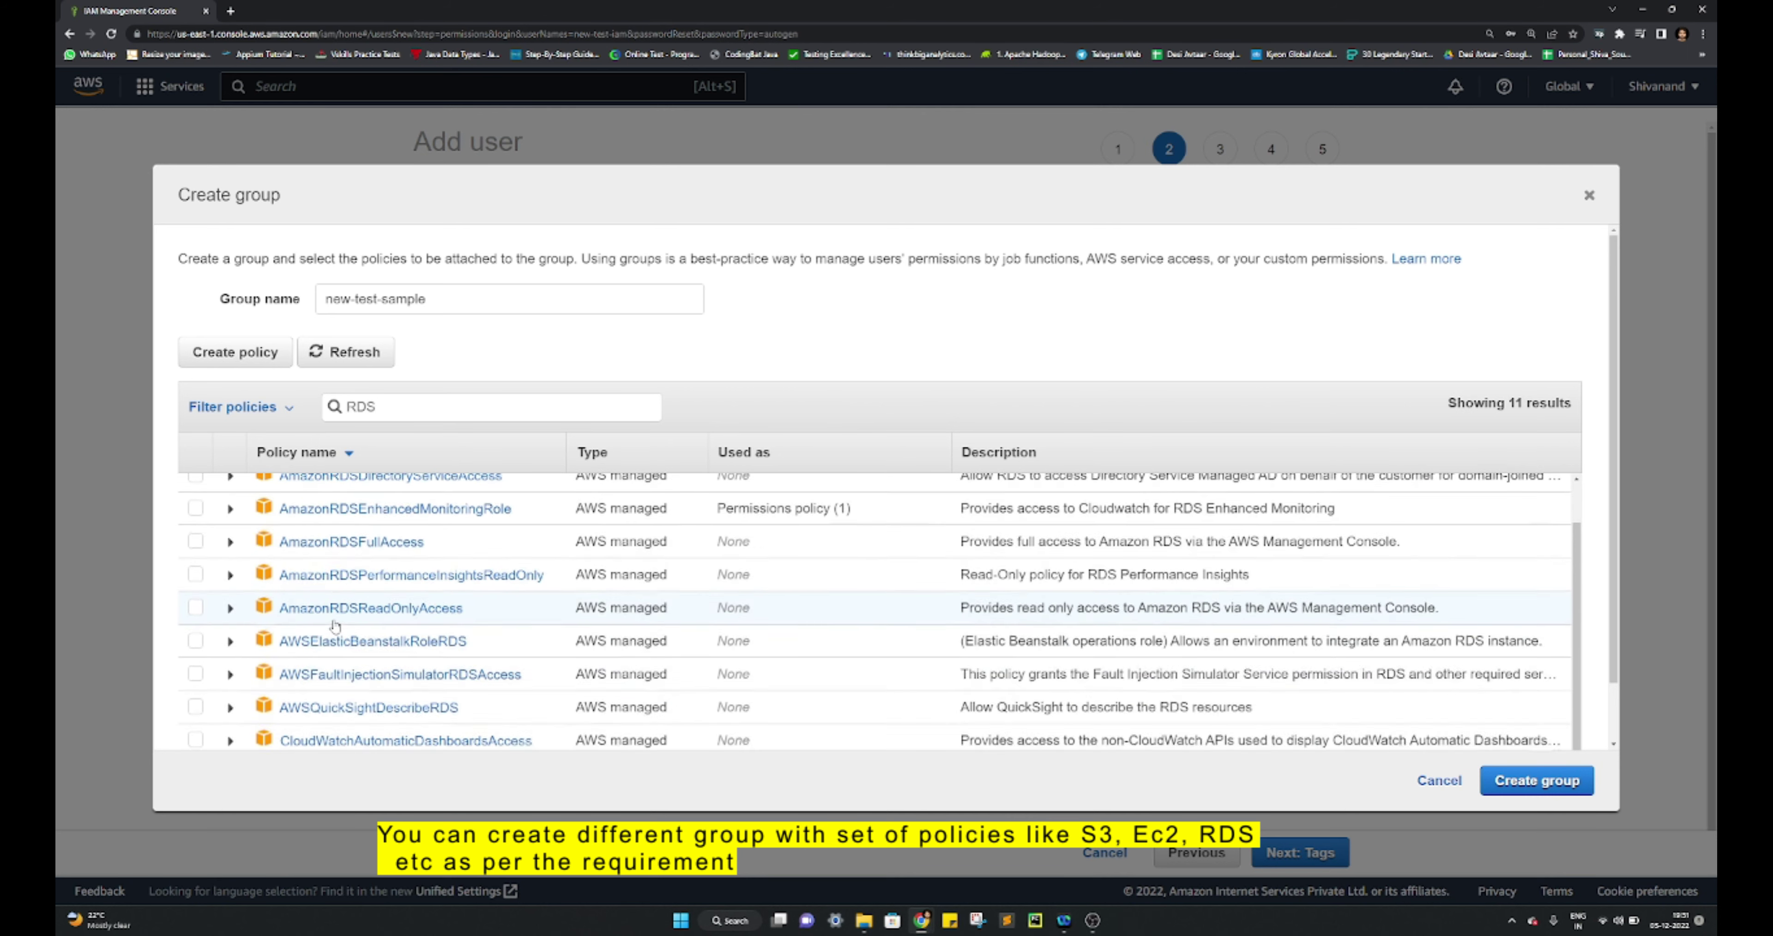
{"action": "scroll", "coordinate": [316, 598], "scroll_direction": "up", "scroll_amount": 1}
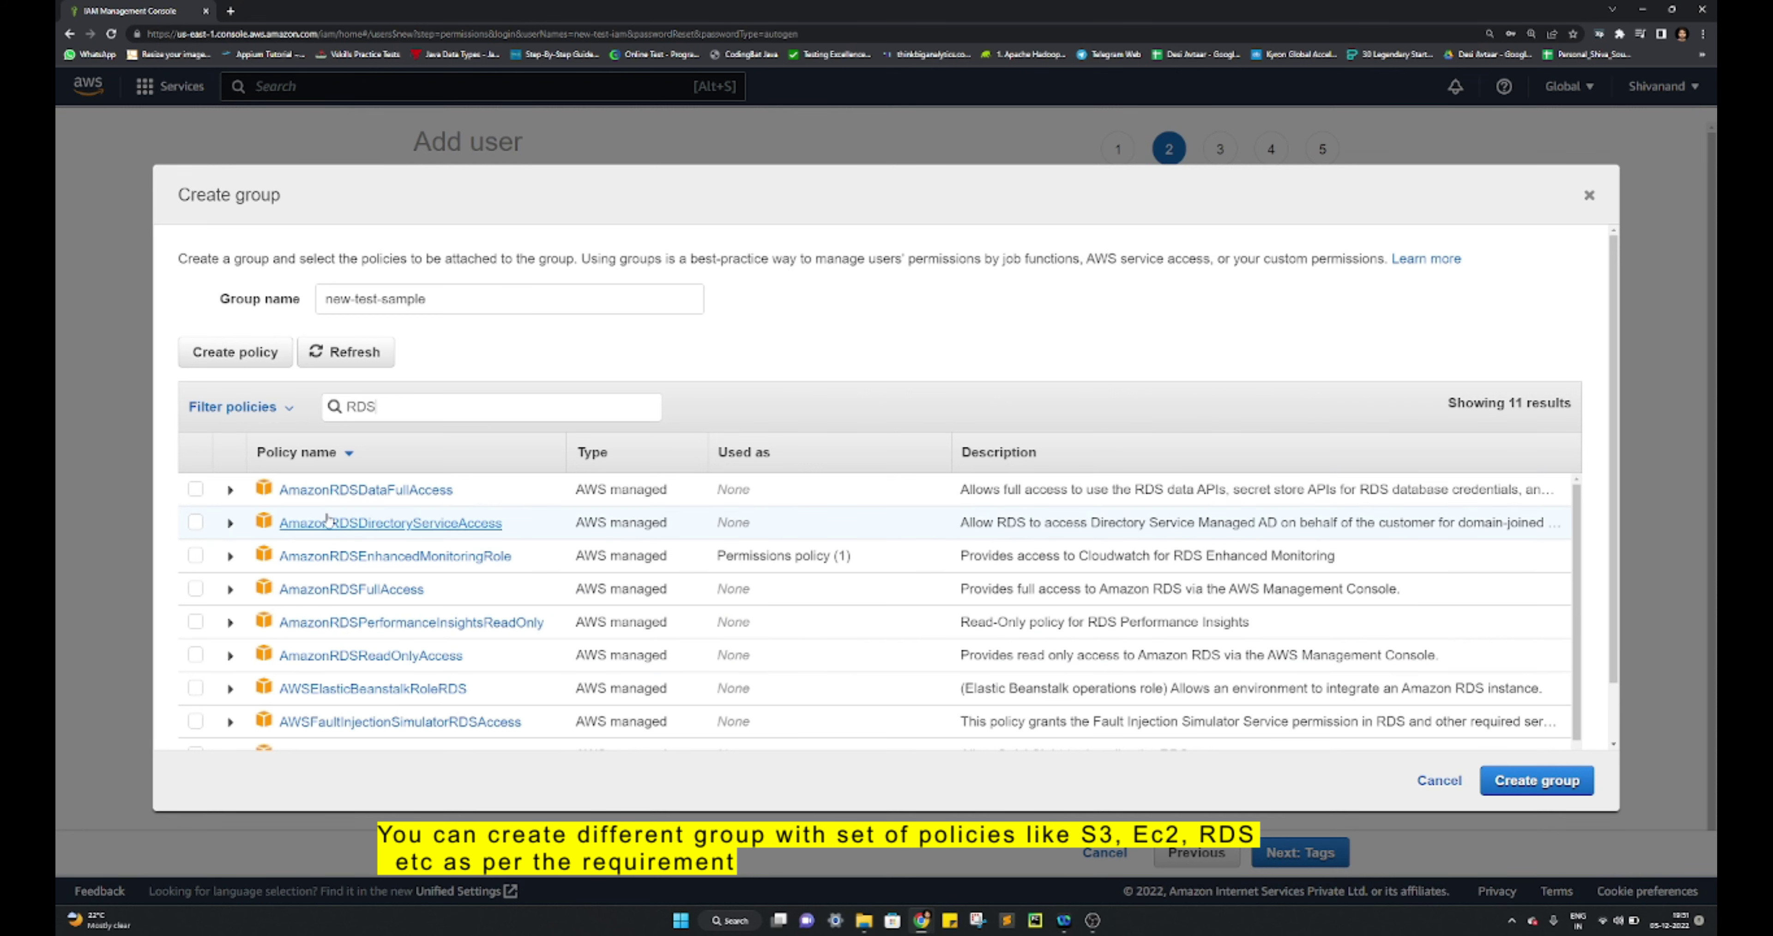
{"action": "left_click", "coordinate": [194, 490]}
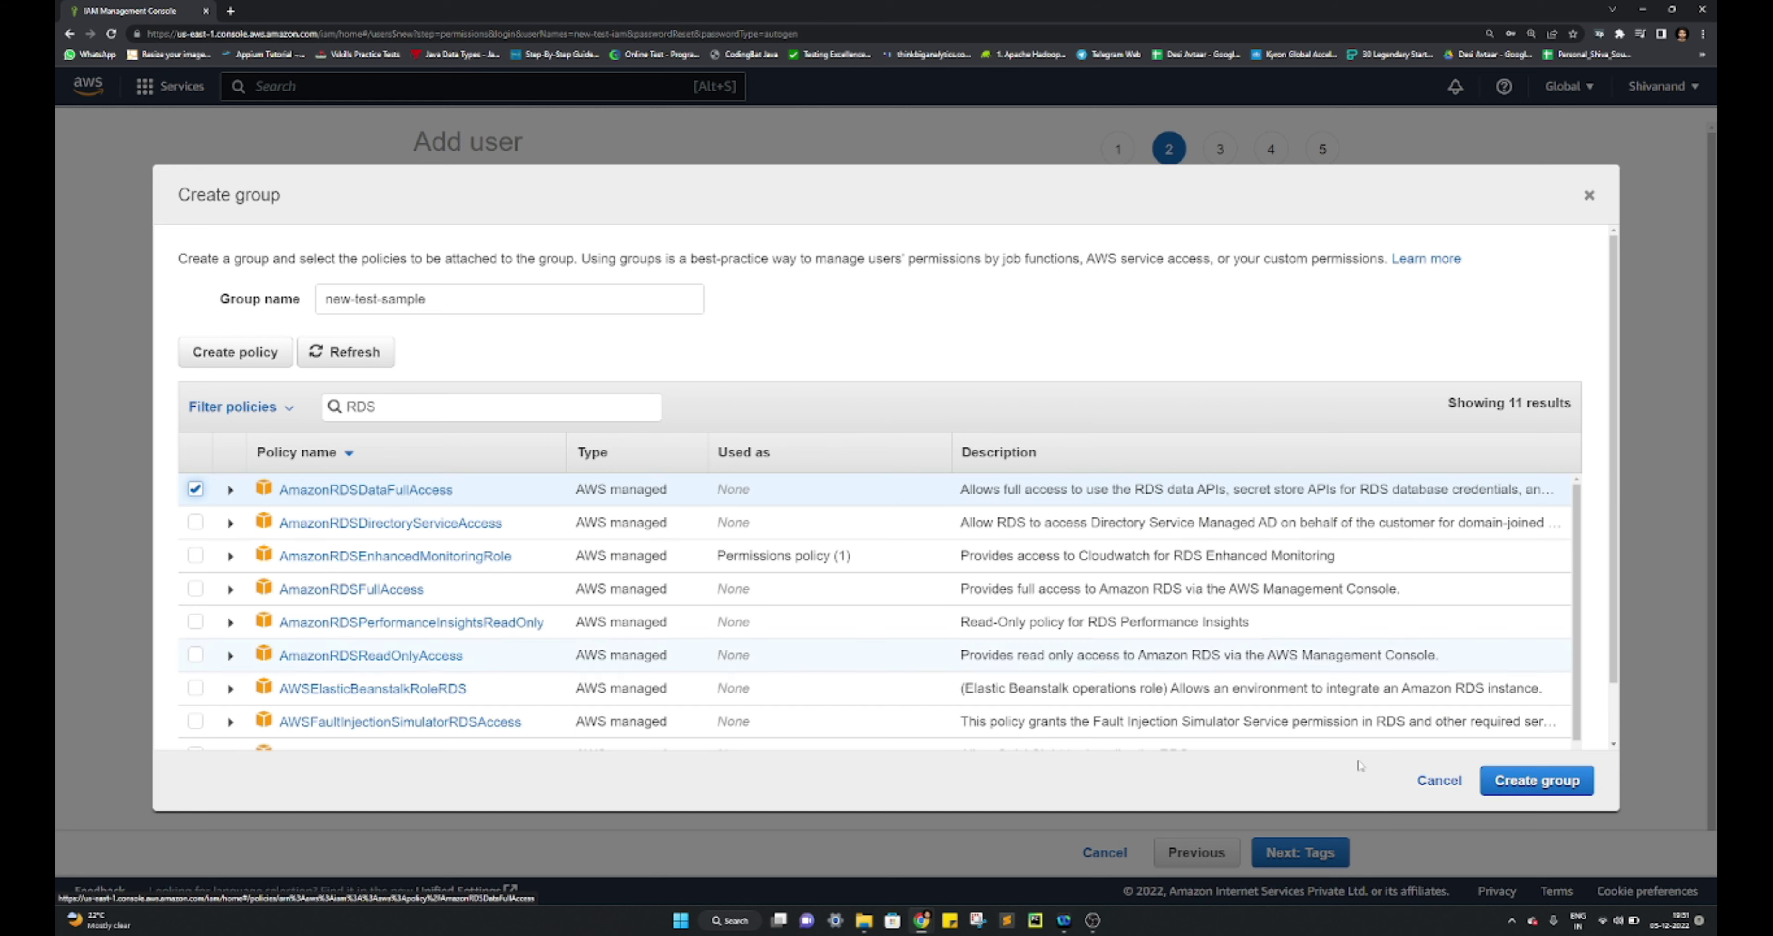
{"action": "left_click", "coordinate": [1550, 785]}
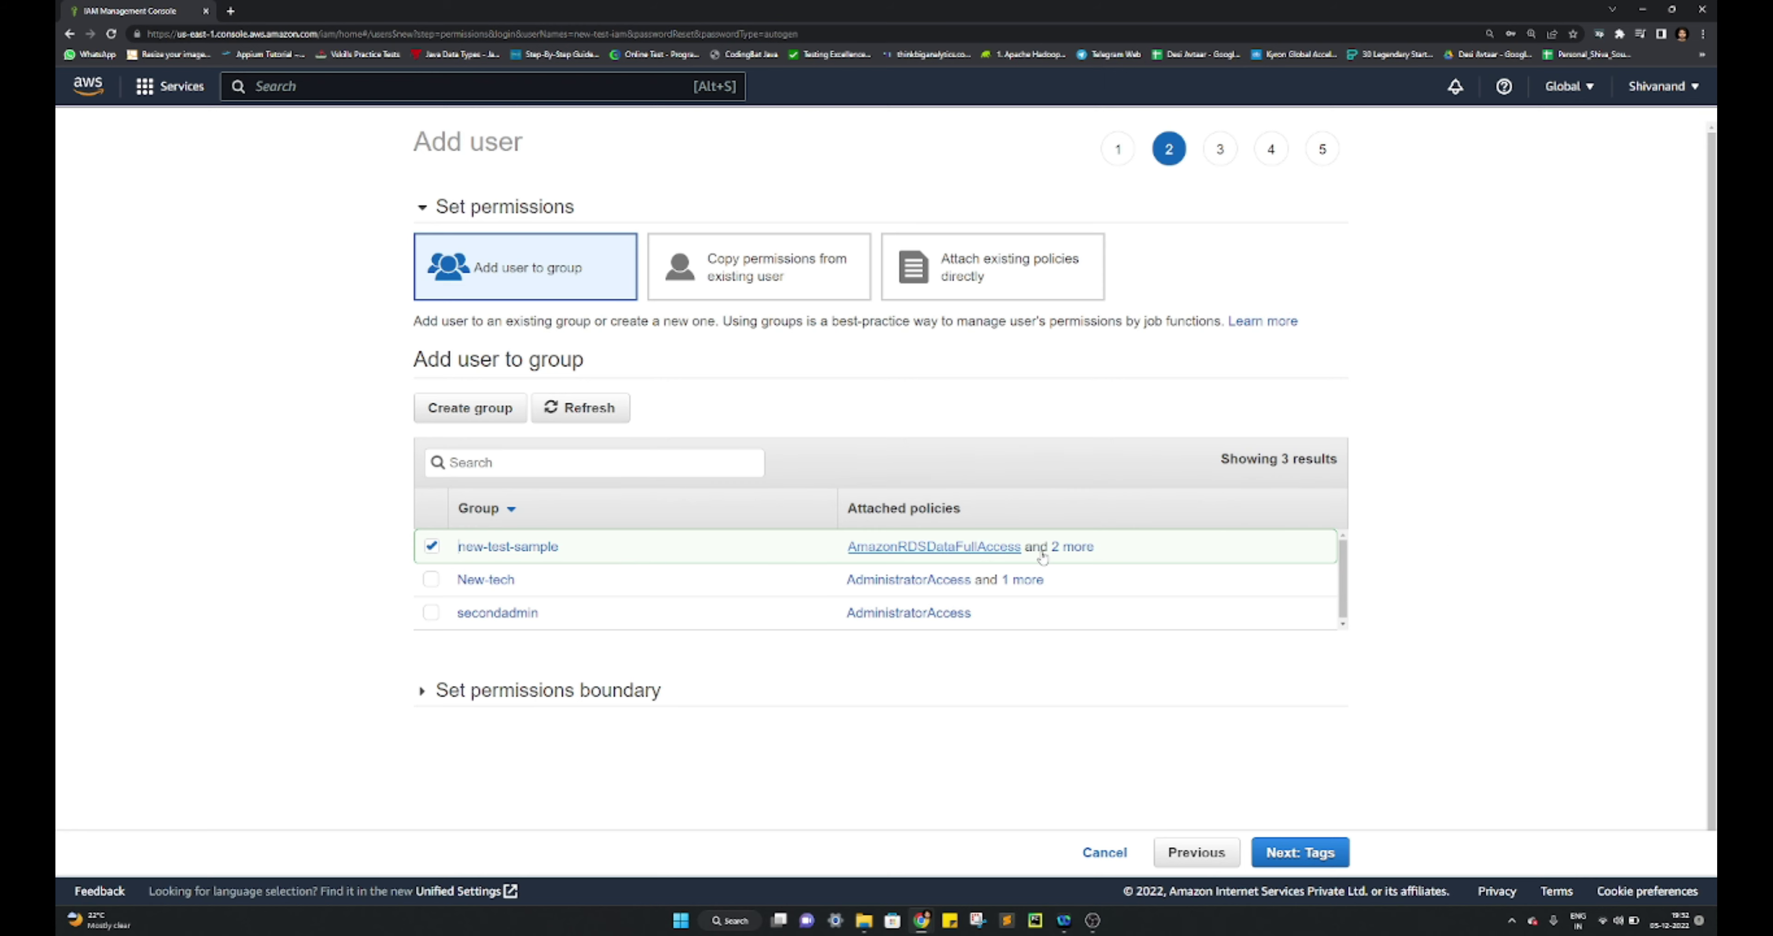
Deselect the new-test-sample group and attach the existing AdministratorAccess policy directly to the user instead
{"action": "left_click", "coordinate": [432, 550]}
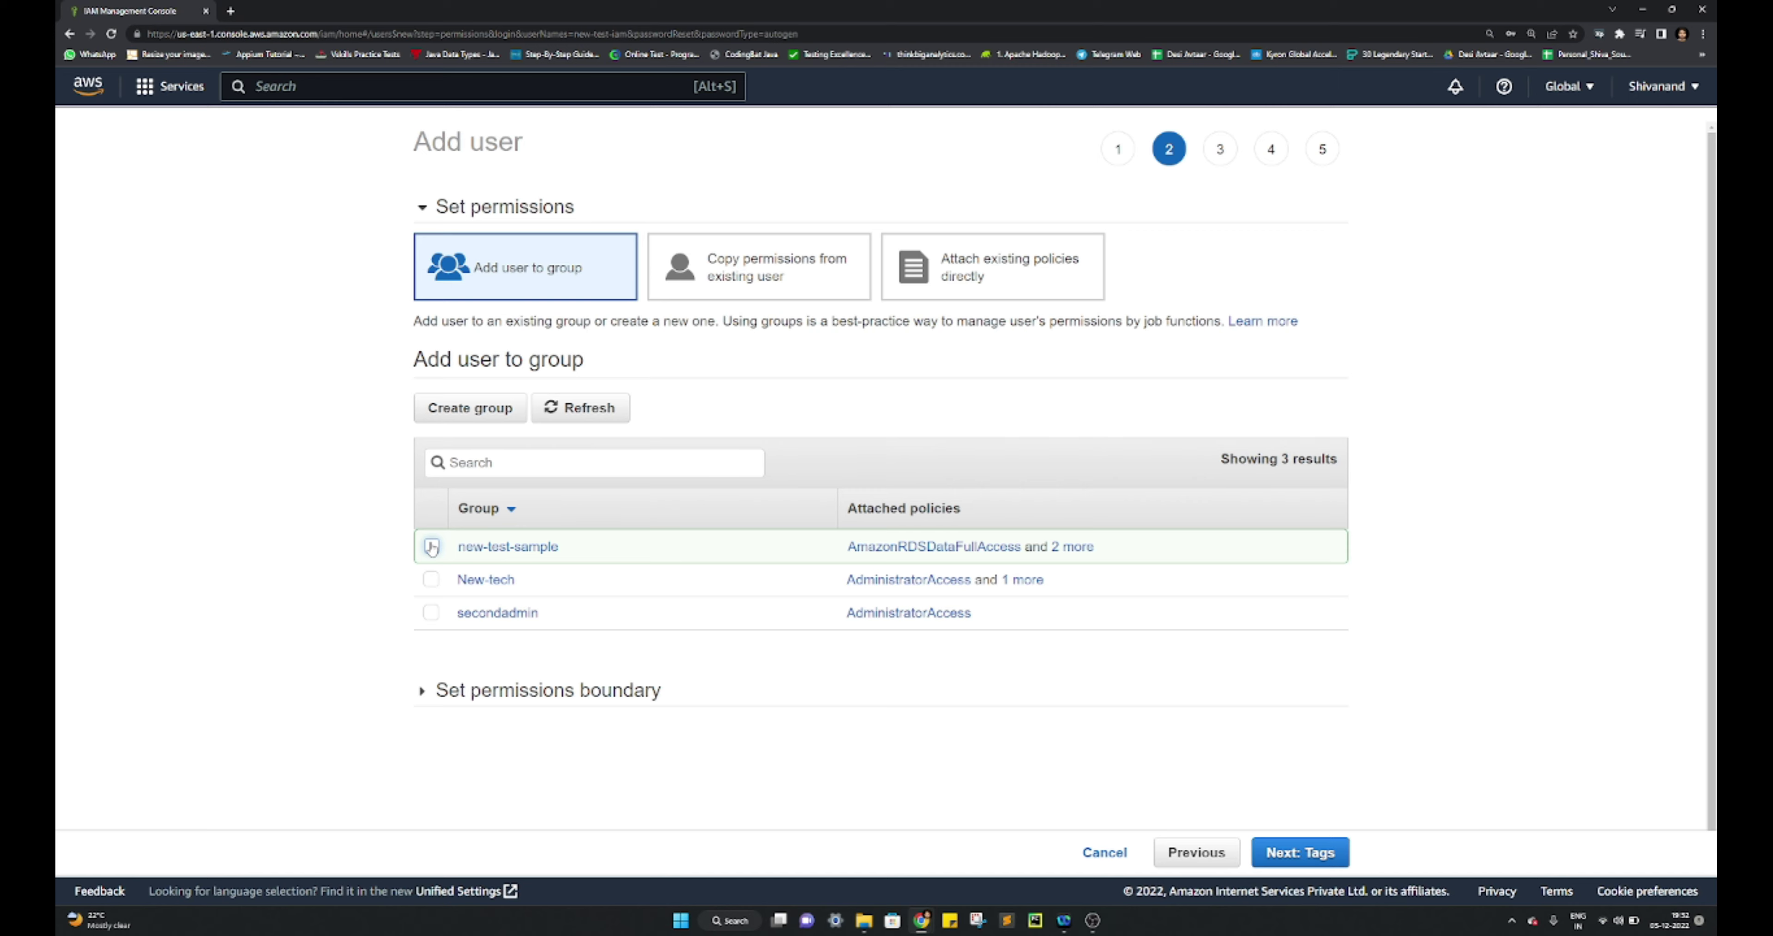
{"action": "left_click", "coordinate": [989, 290]}
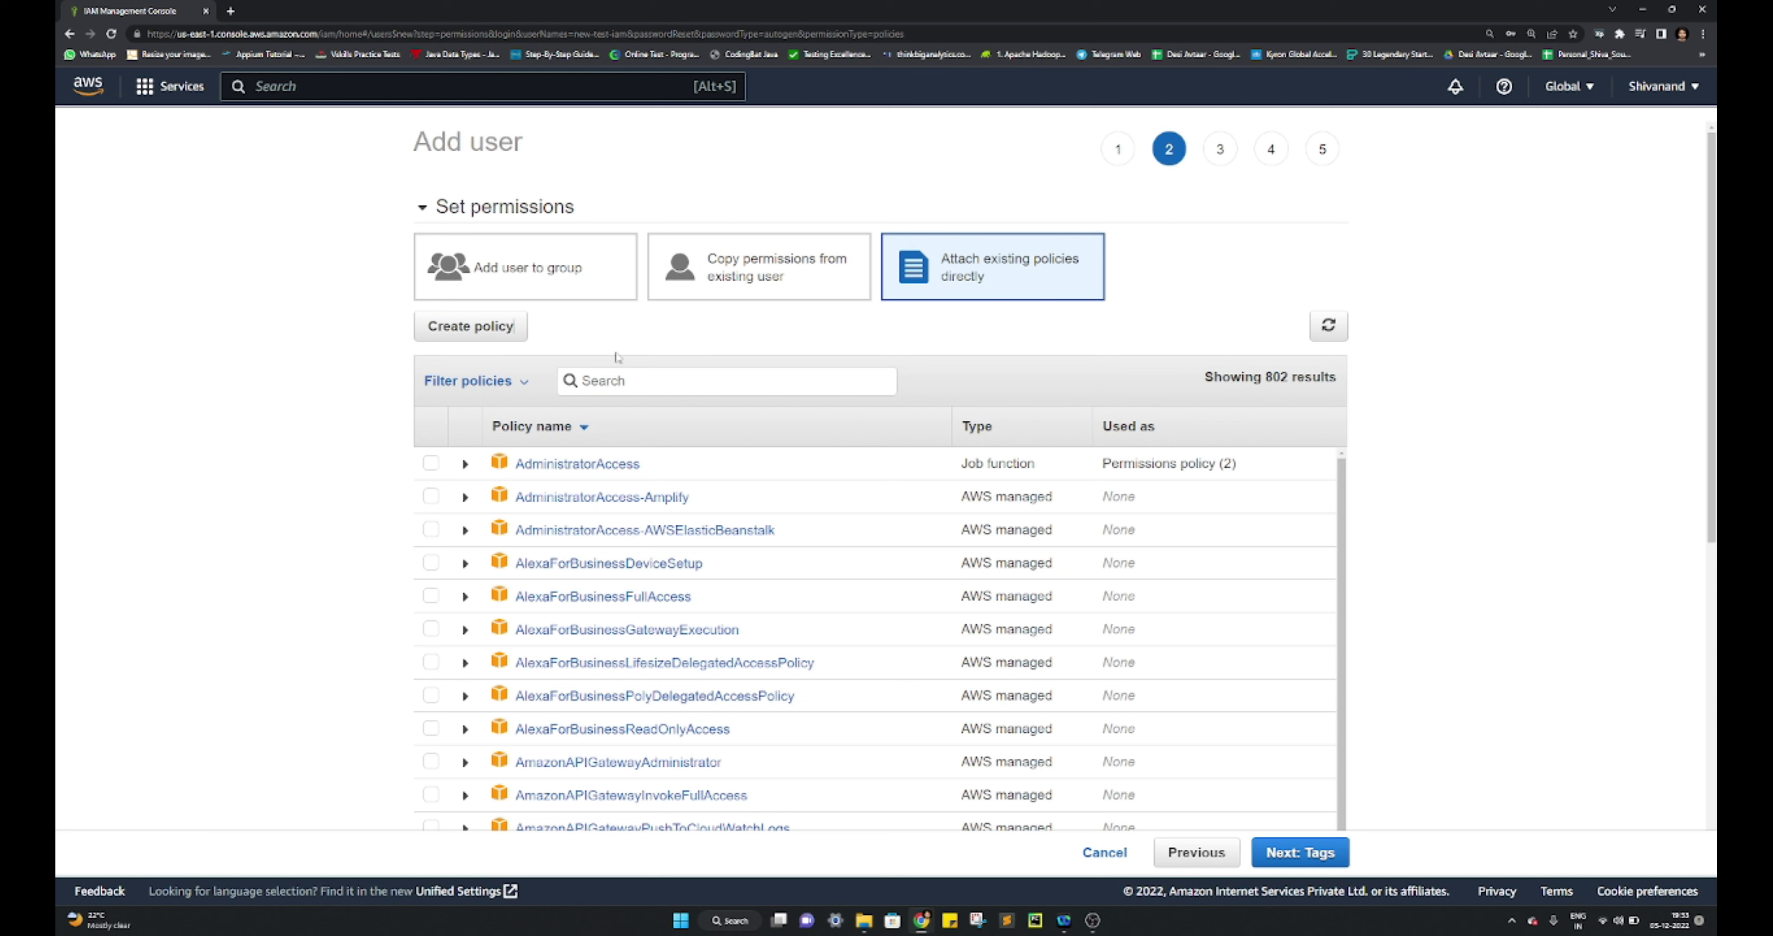
{"action": "left_click", "coordinate": [431, 464]}
Find the RDS policies and select only AmazonRDSFullAccess among them for the user
{"action": "left_click", "coordinate": [677, 389]}
{"action": "type", "text": "RDS"}
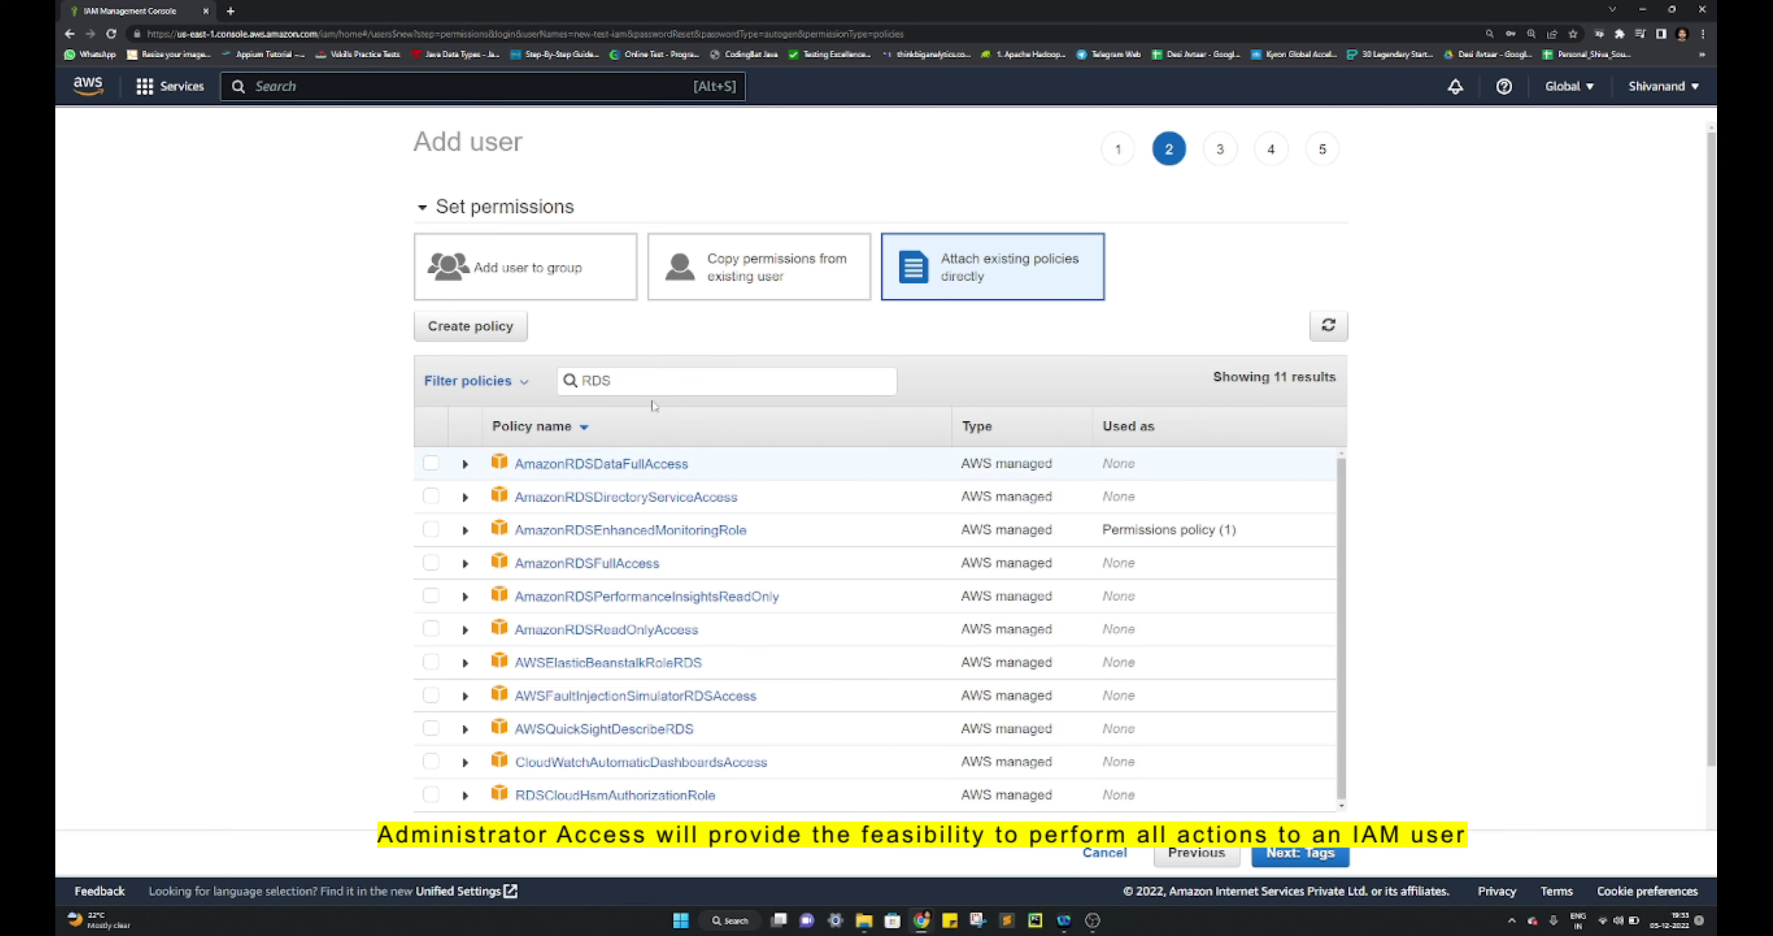
{"action": "left_click", "coordinate": [430, 464]}
{"action": "left_click", "coordinate": [430, 563]}
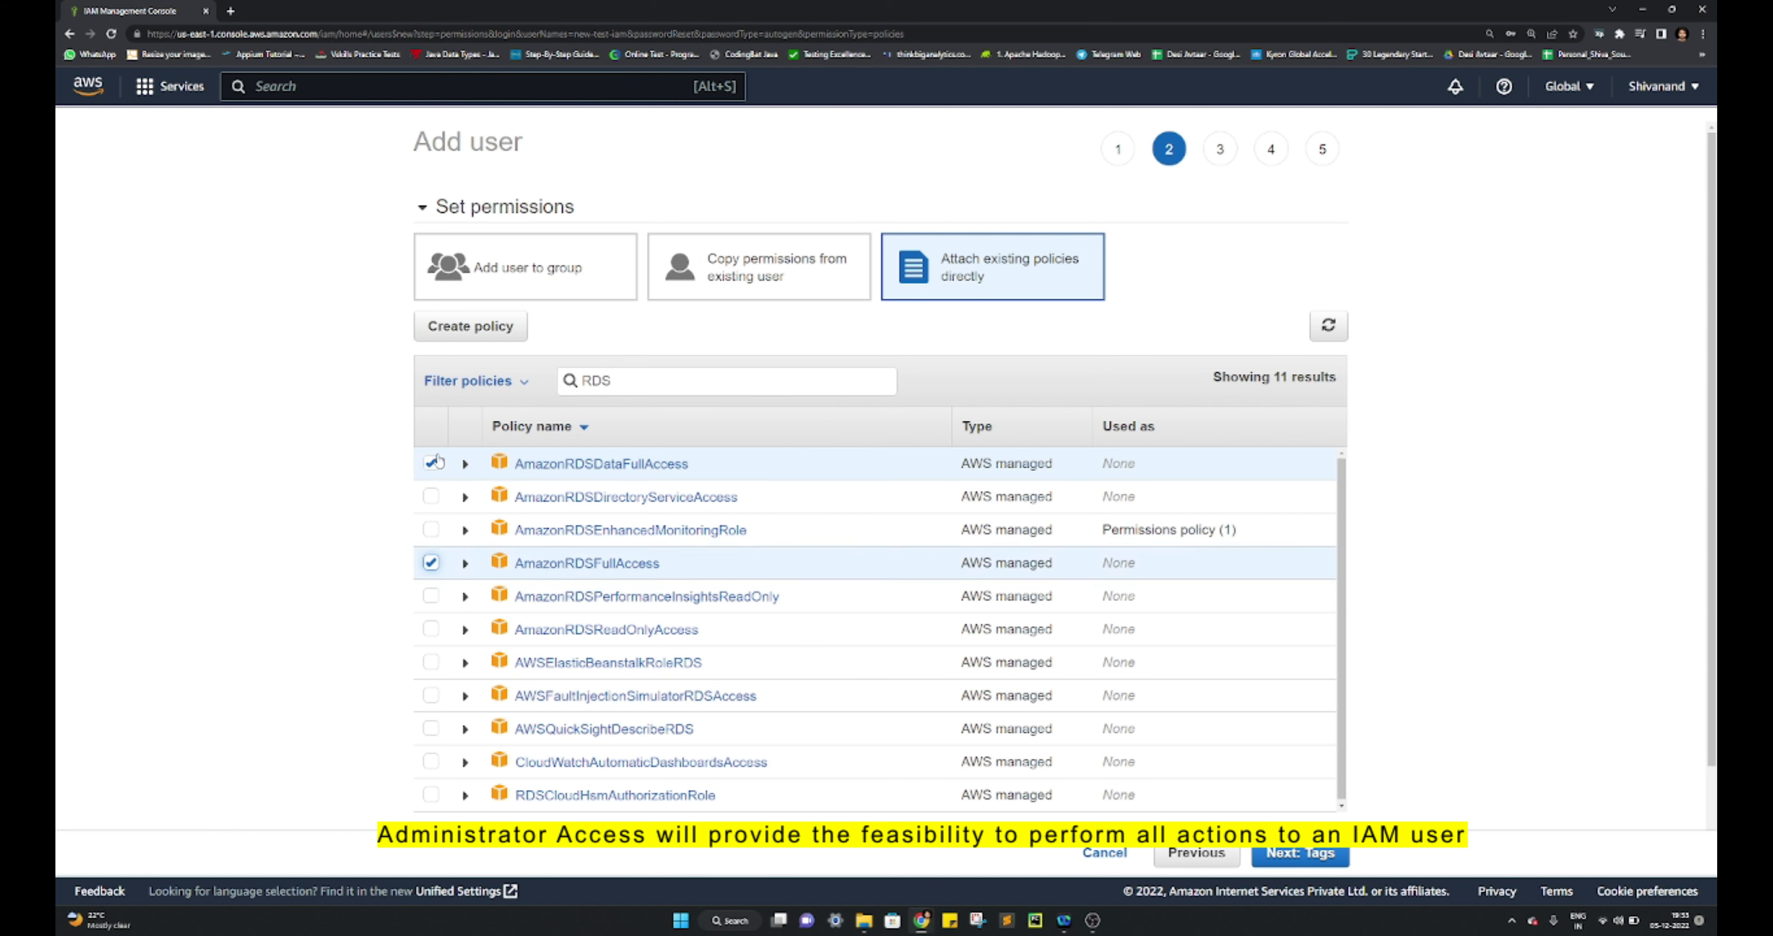
{"action": "left_click", "coordinate": [431, 464]}
Find the EC2 policies and select AmazonEC2FullAccess for the user
{"action": "double_click", "coordinate": [641, 386]}
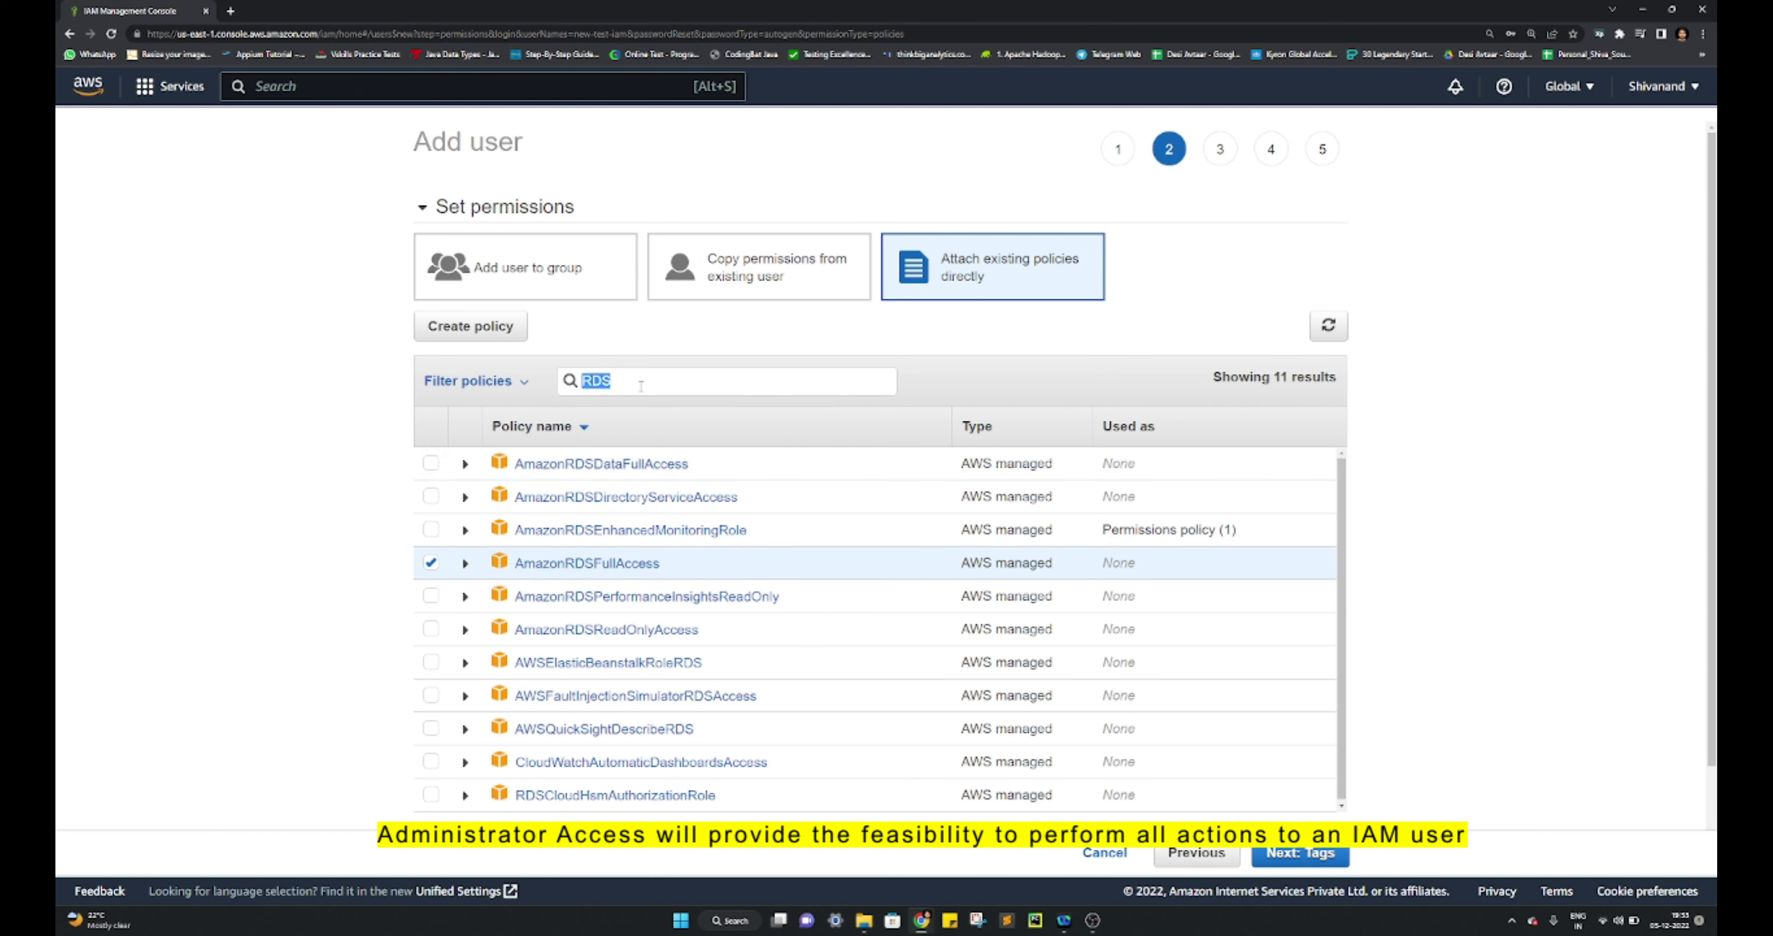
{"action": "type", "text": "EC2"}
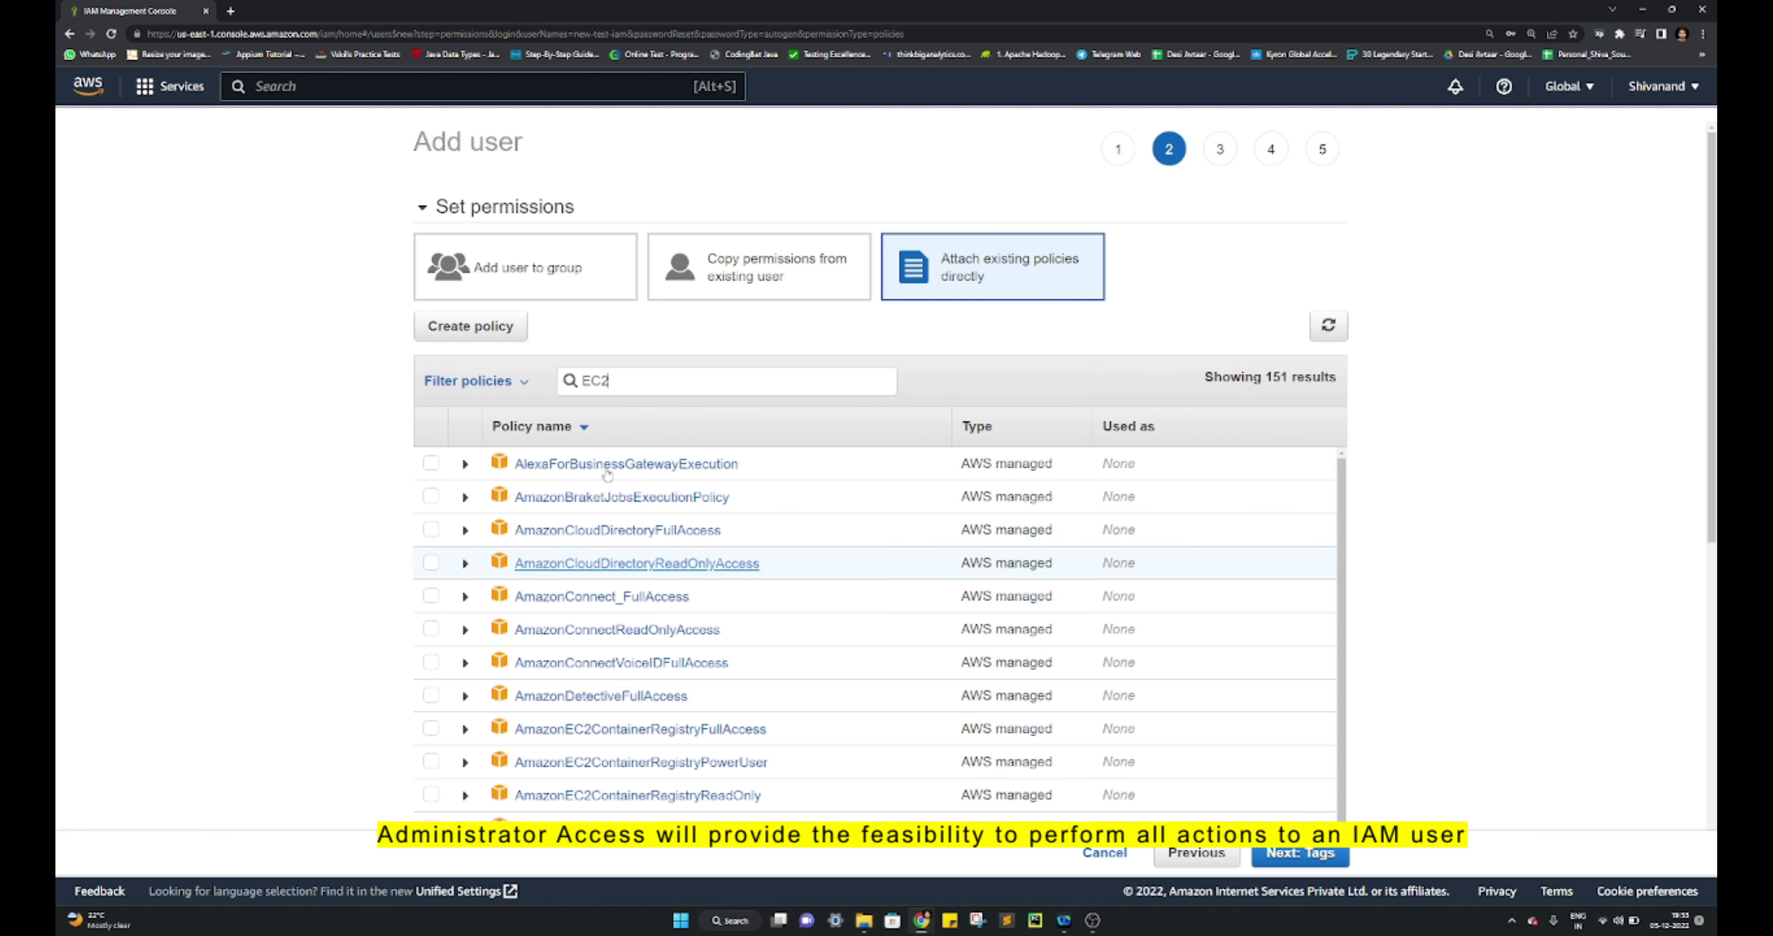
{"action": "left_click", "coordinate": [431, 697]}
Search for "Lam", select the AWSLambda_FullAccess policy for the user, and proceed to the tags stage
{"action": "double_click", "coordinate": [617, 381]}
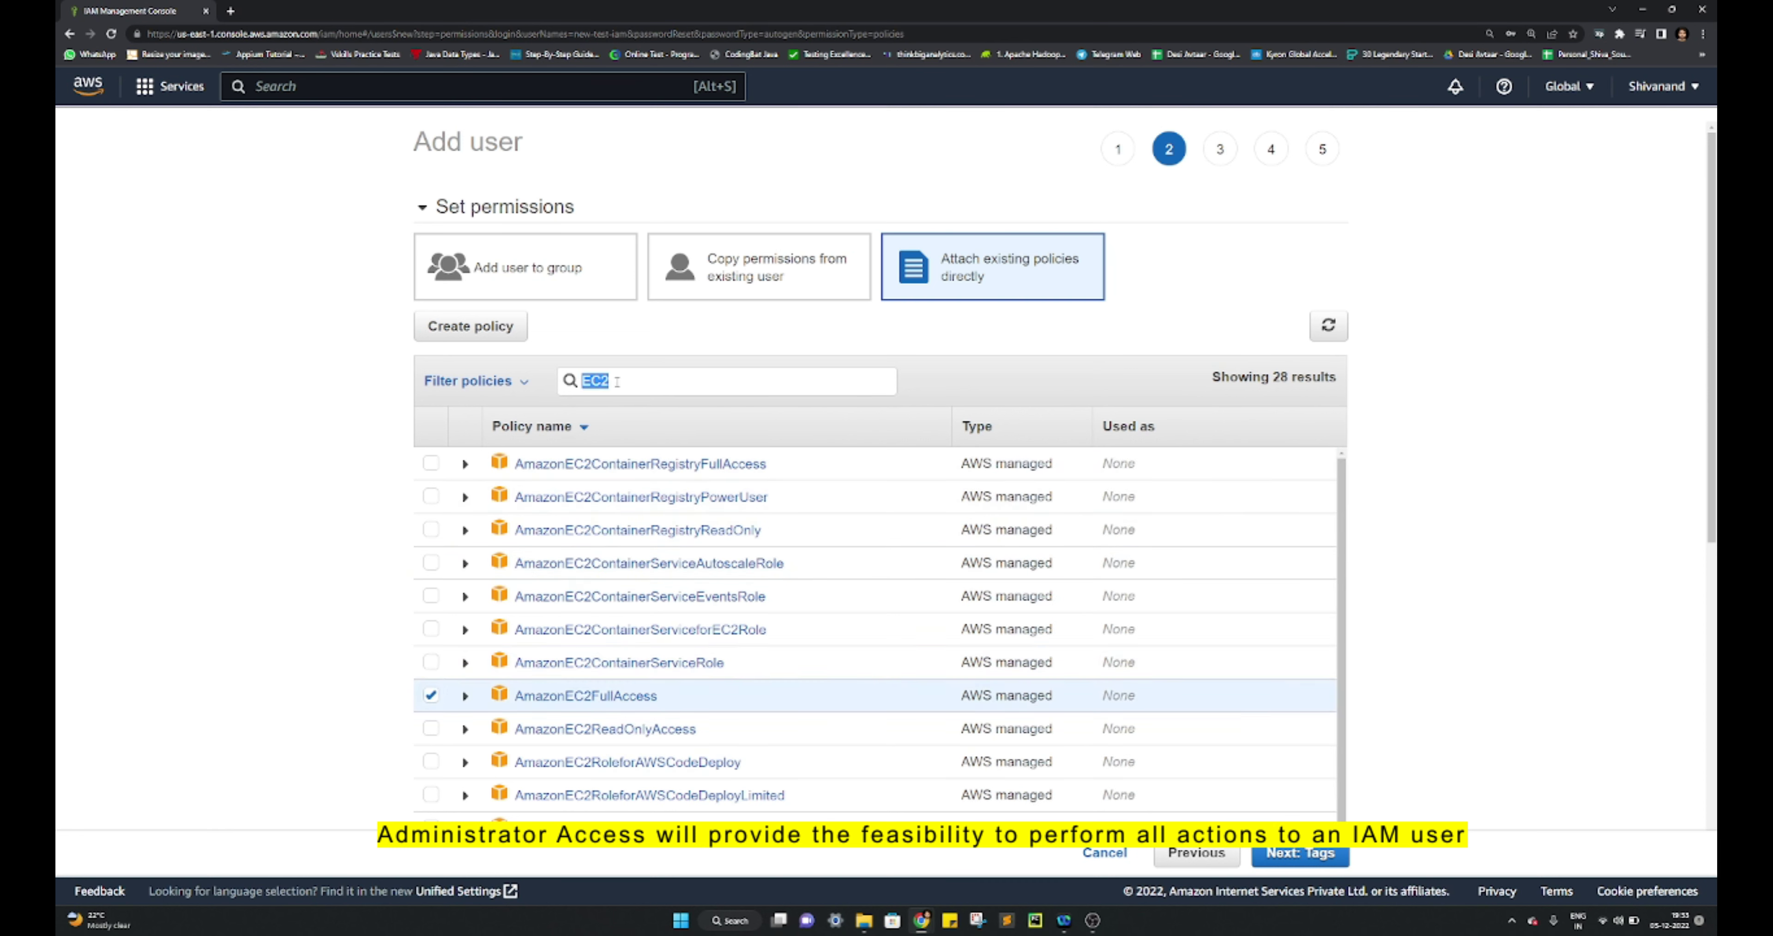
{"action": "type", "text": "Lamda"}
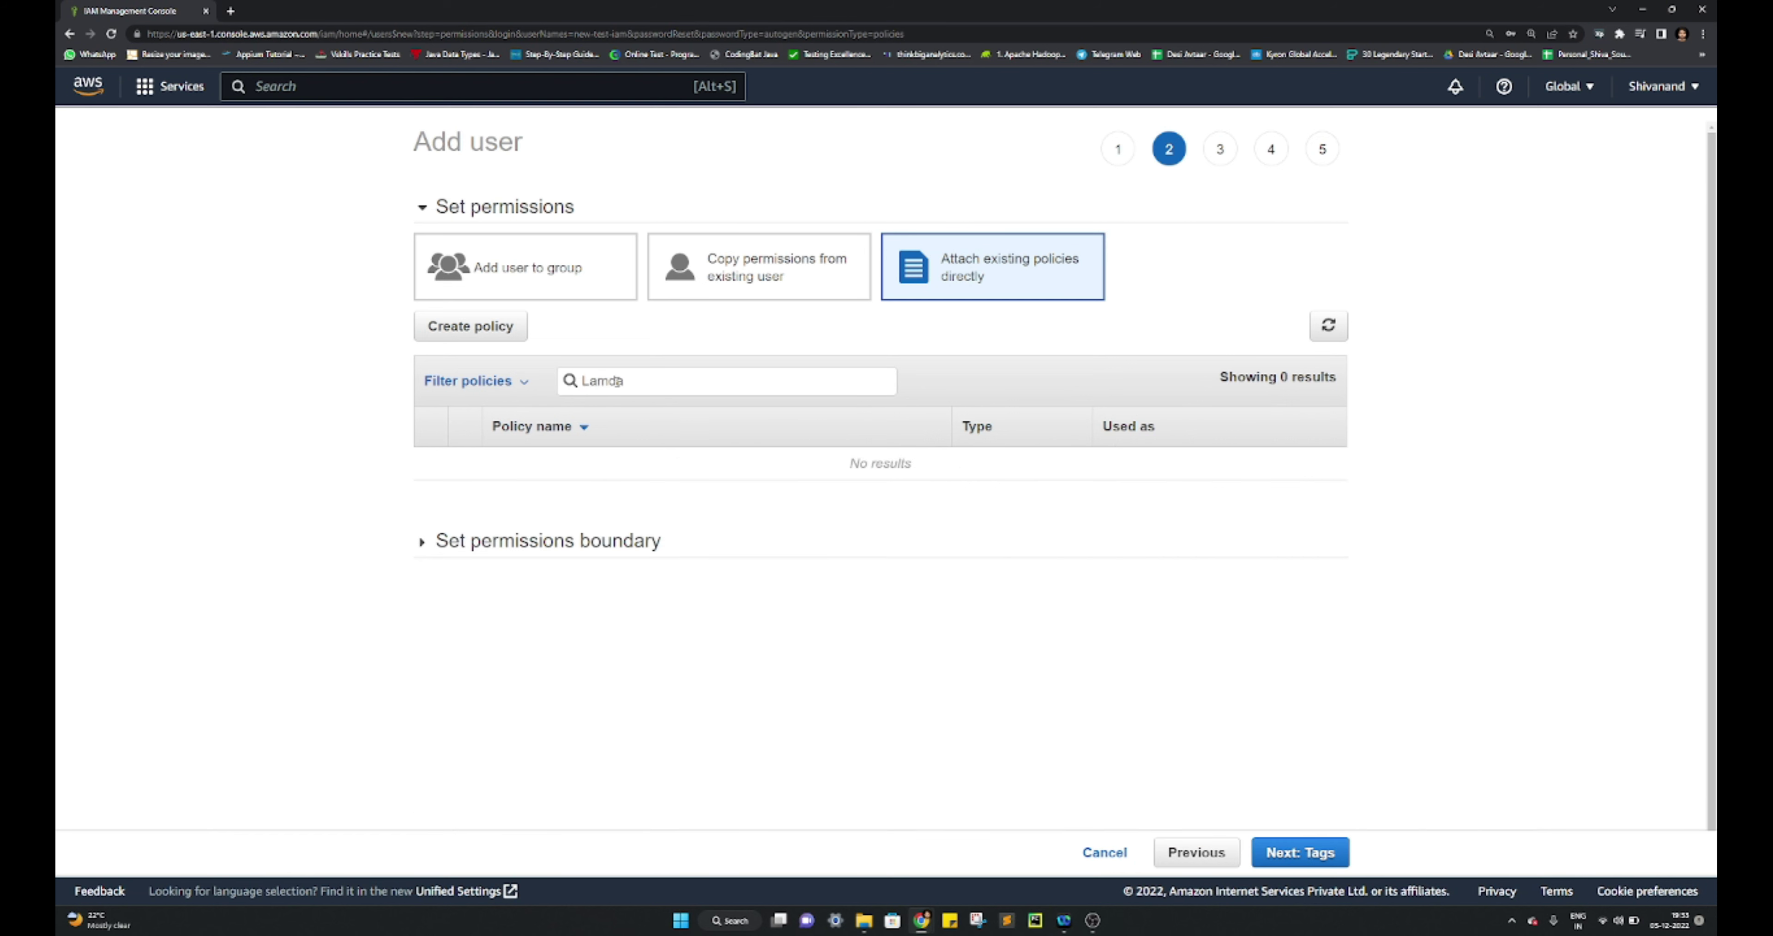
{"action": "double_click", "coordinate": [622, 380]}
{"action": "key", "text": "BackSpace"}
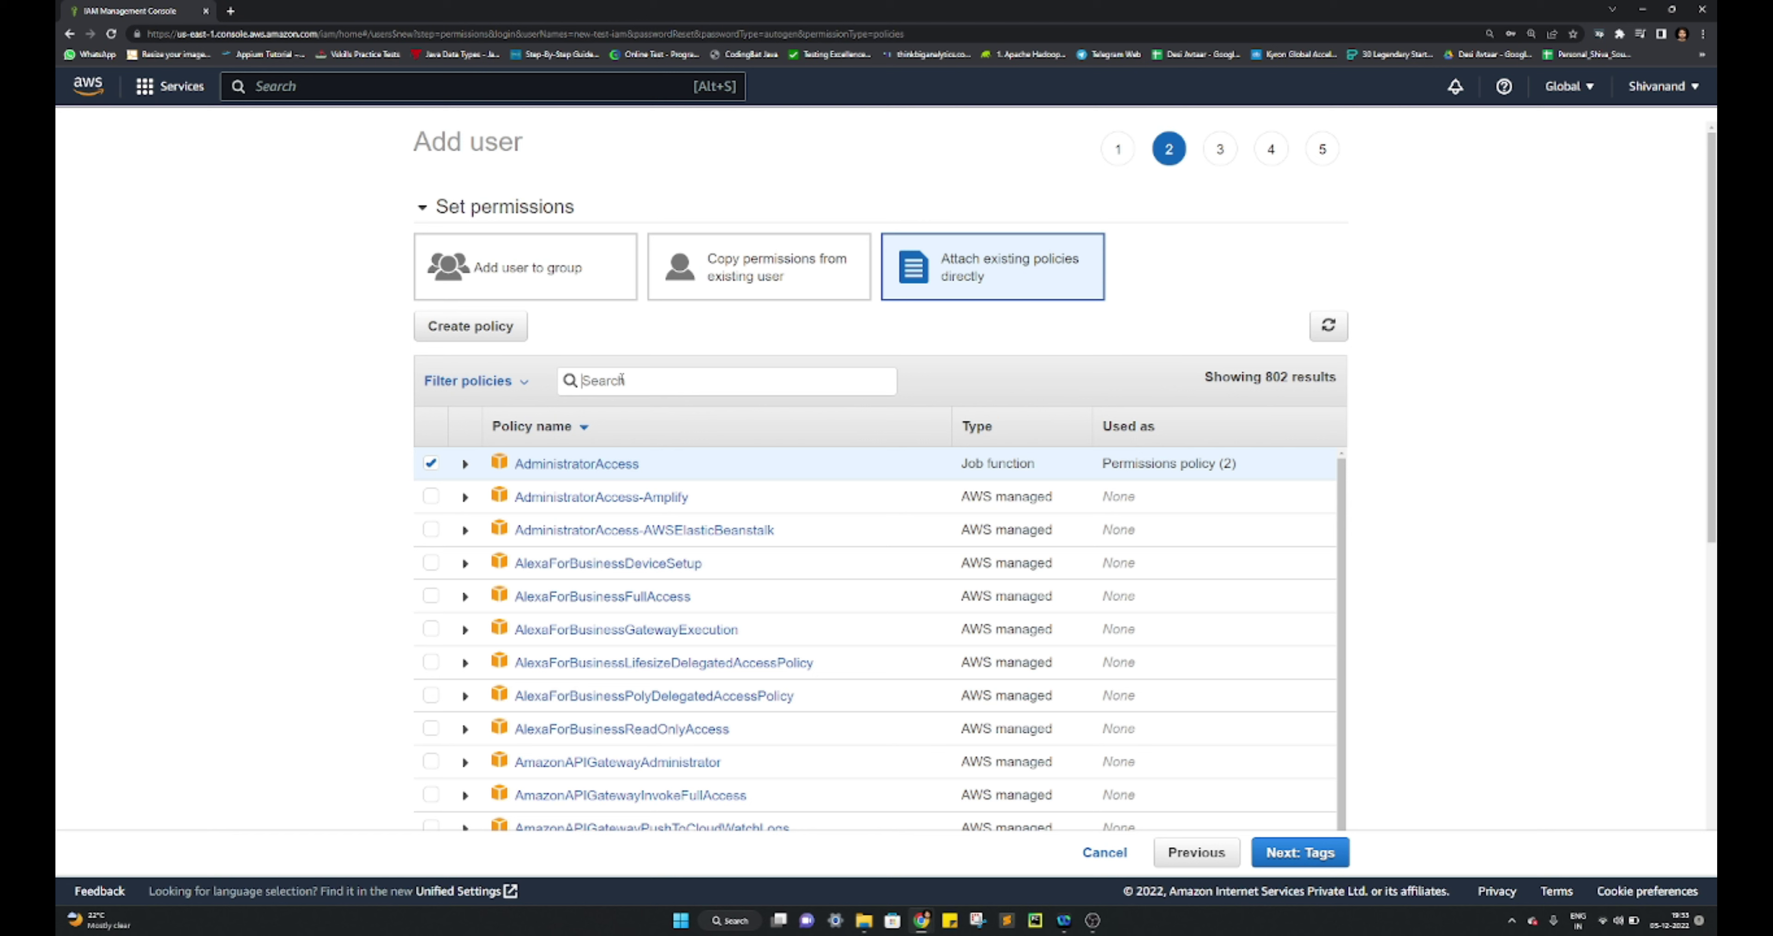
{"action": "type", "text": "Lam"}
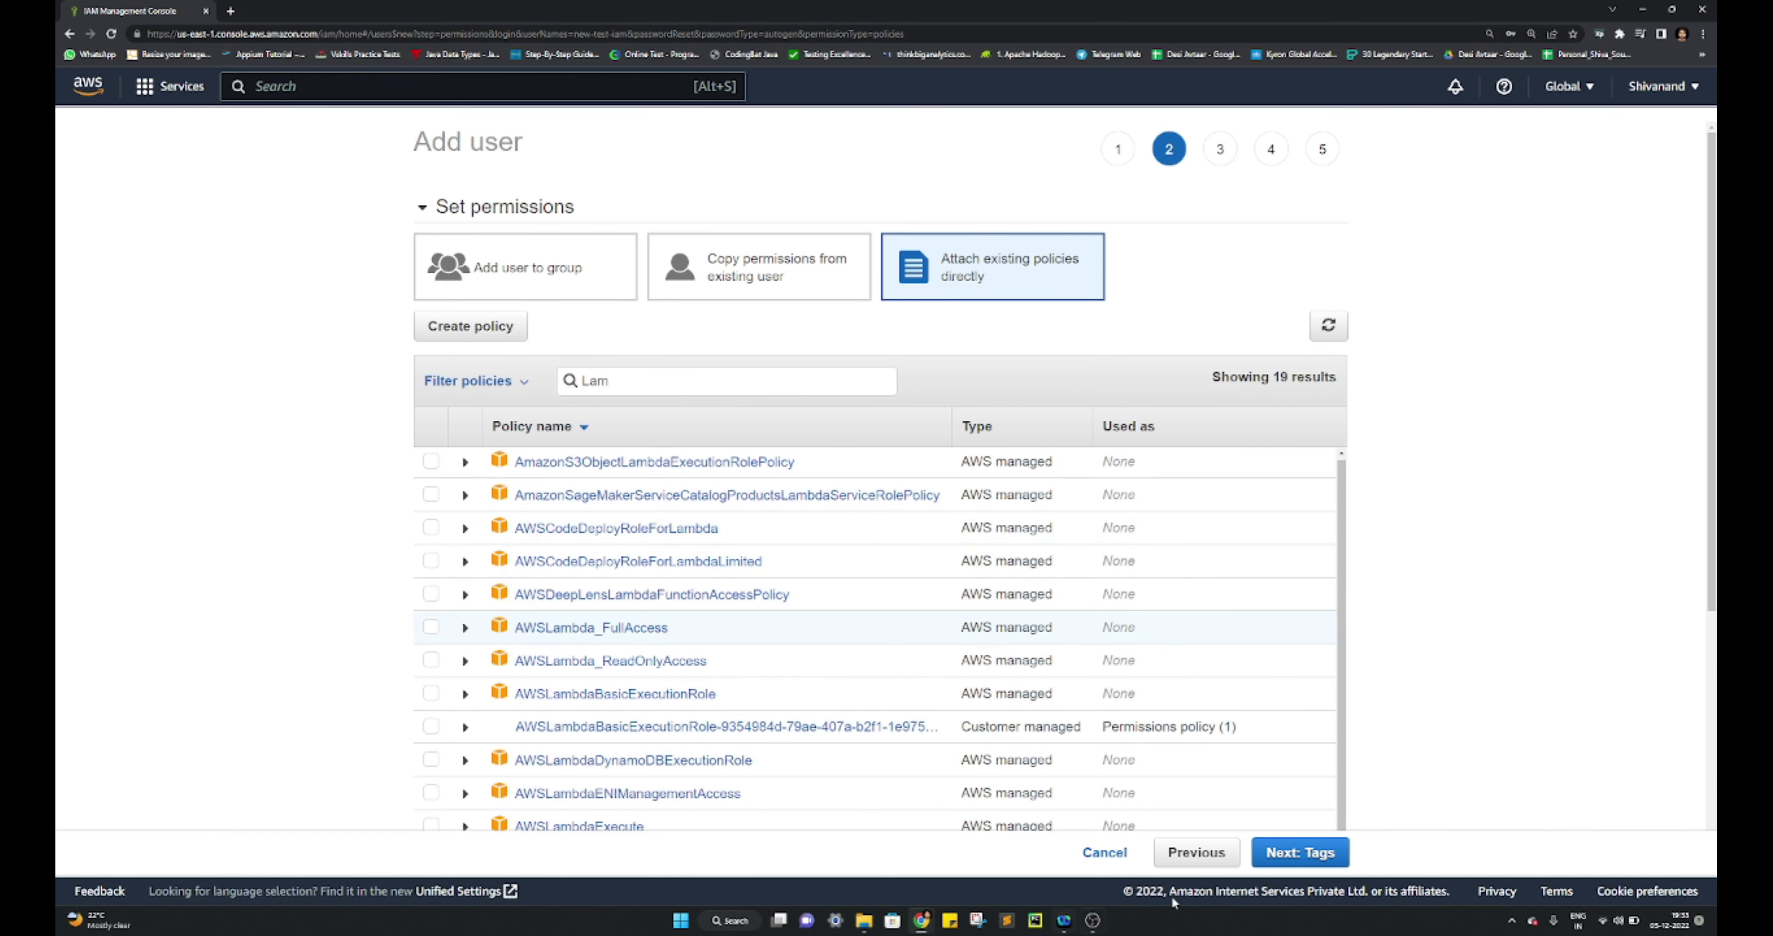
{"action": "left_click", "coordinate": [432, 627]}
{"action": "left_click", "coordinate": [1291, 857]}
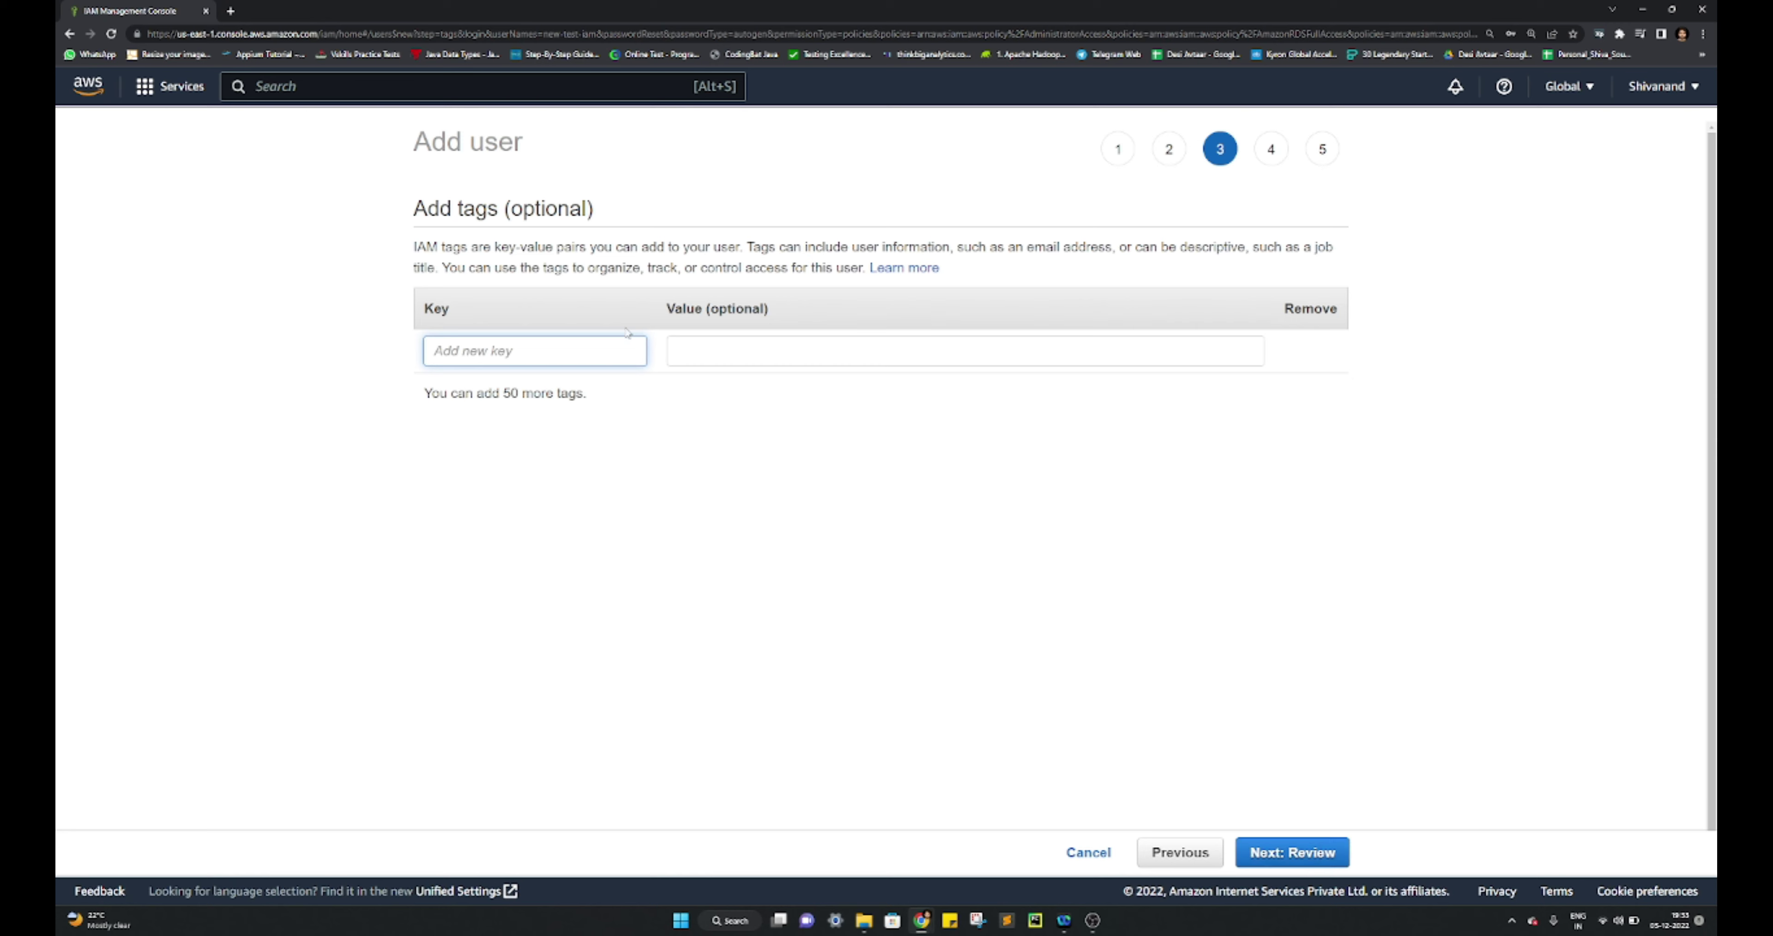
Add a tag with key user and value devops to the new user, and proceed to the review stage
{"action": "type", "text": "user"}
{"action": "left_click", "coordinate": [713, 355]}
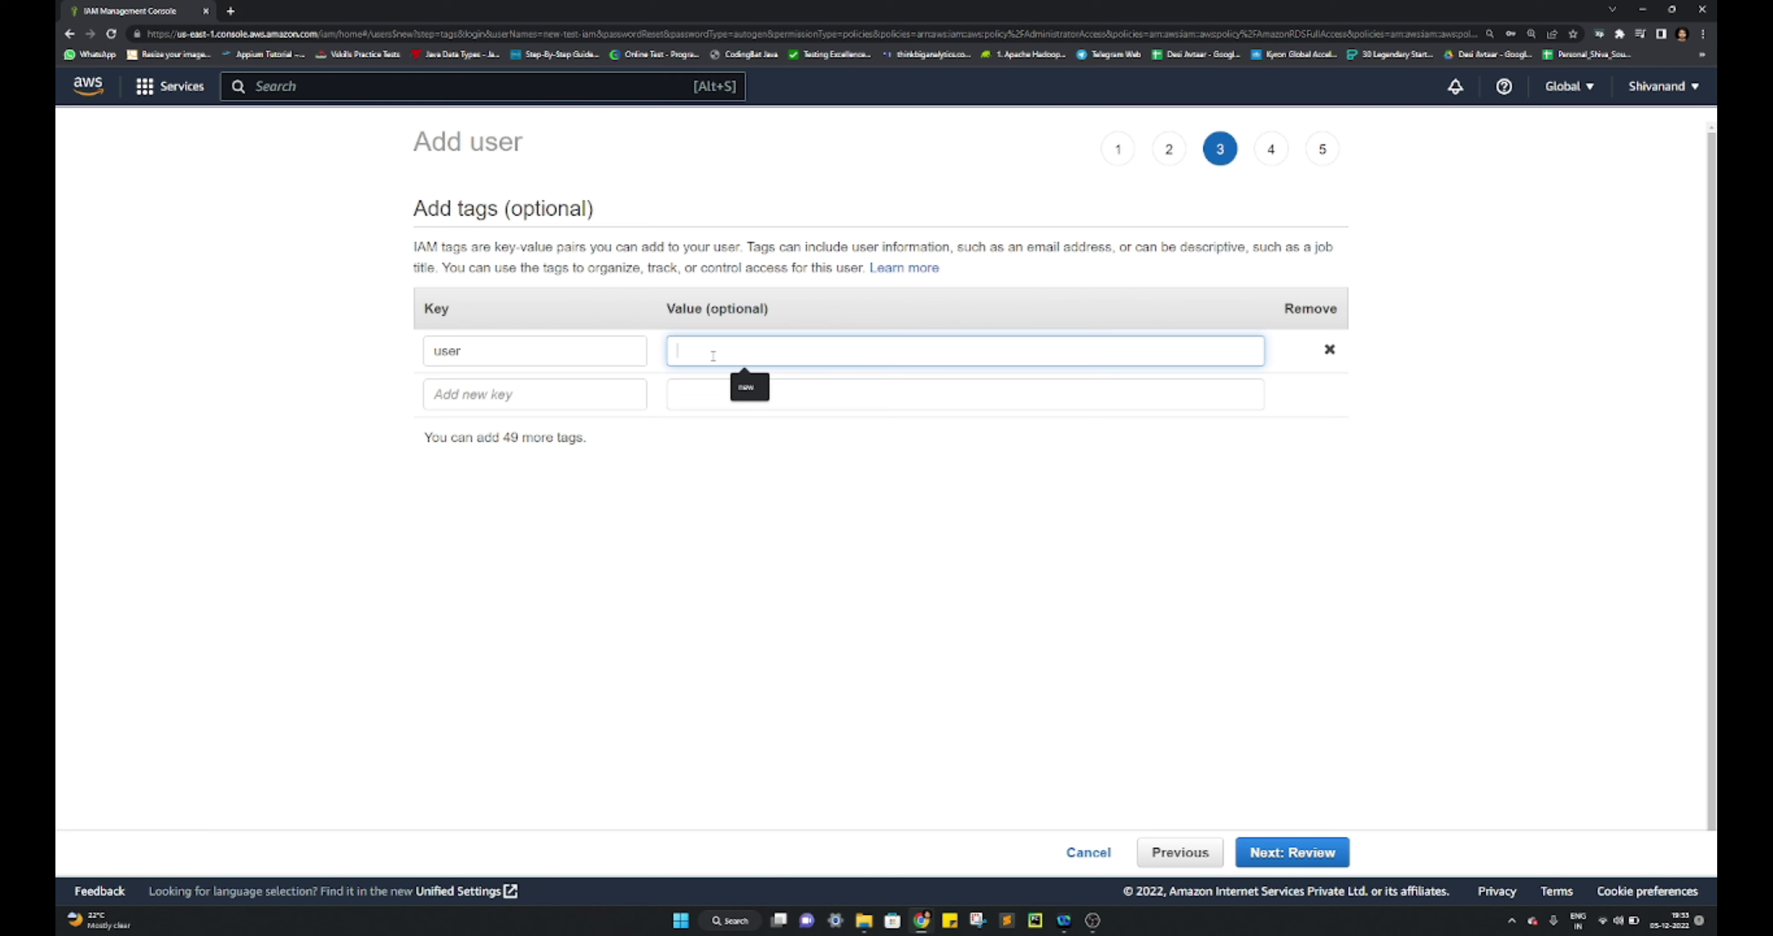
{"action": "type", "text": "devops"}
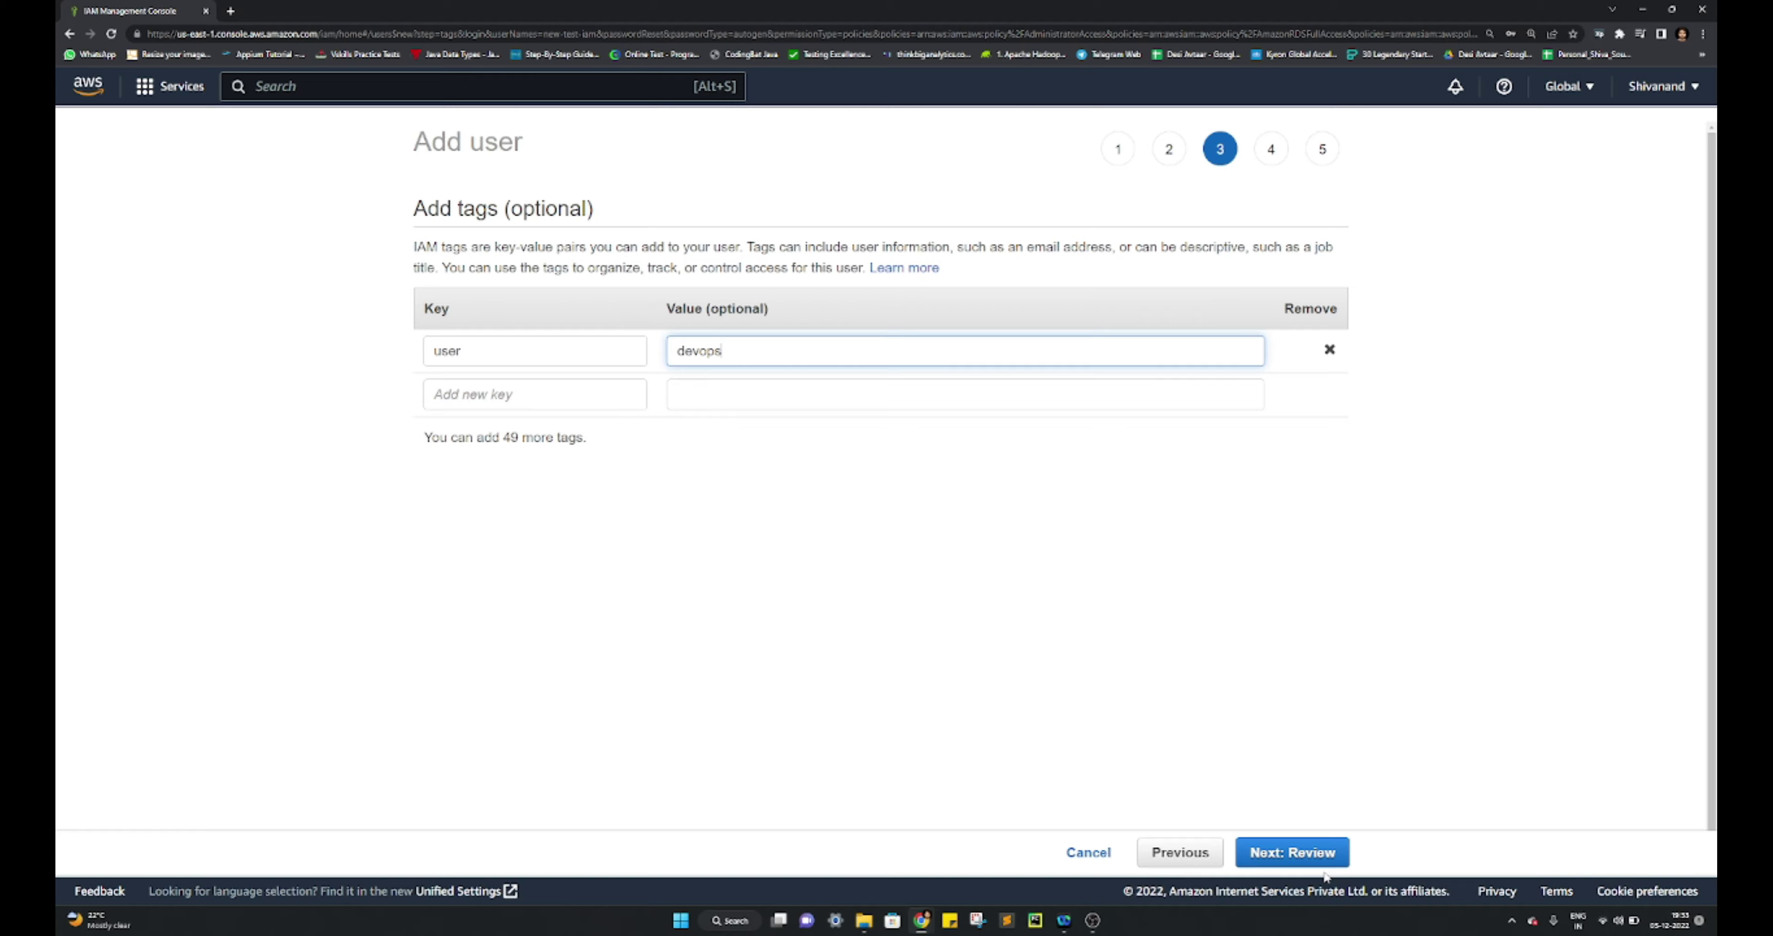
{"action": "left_click", "coordinate": [1304, 853]}
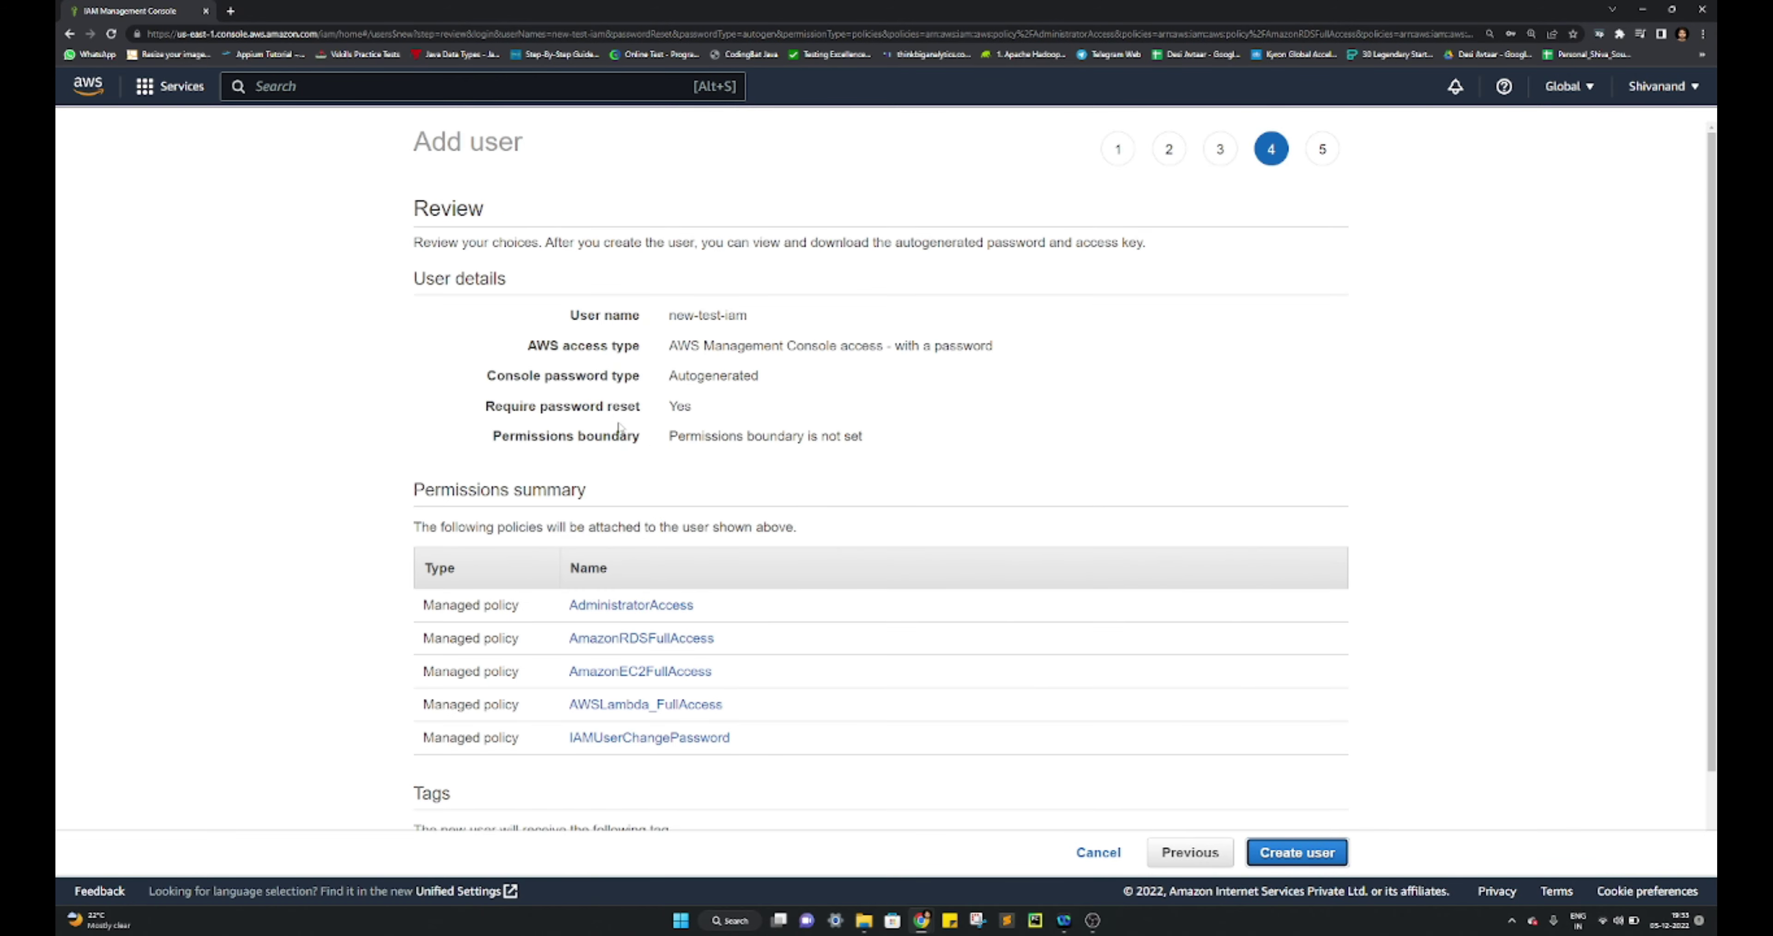
Review the user details, permissions and tags, and create the user new-test-iam
{"action": "scroll", "coordinate": [794, 621], "scroll_direction": "down", "scroll_amount": 2}
{"action": "scroll", "coordinate": [844, 500], "scroll_direction": "up", "scroll_amount": 4}
{"action": "scroll", "coordinate": [1037, 344], "scroll_direction": "down", "scroll_amount": 3}
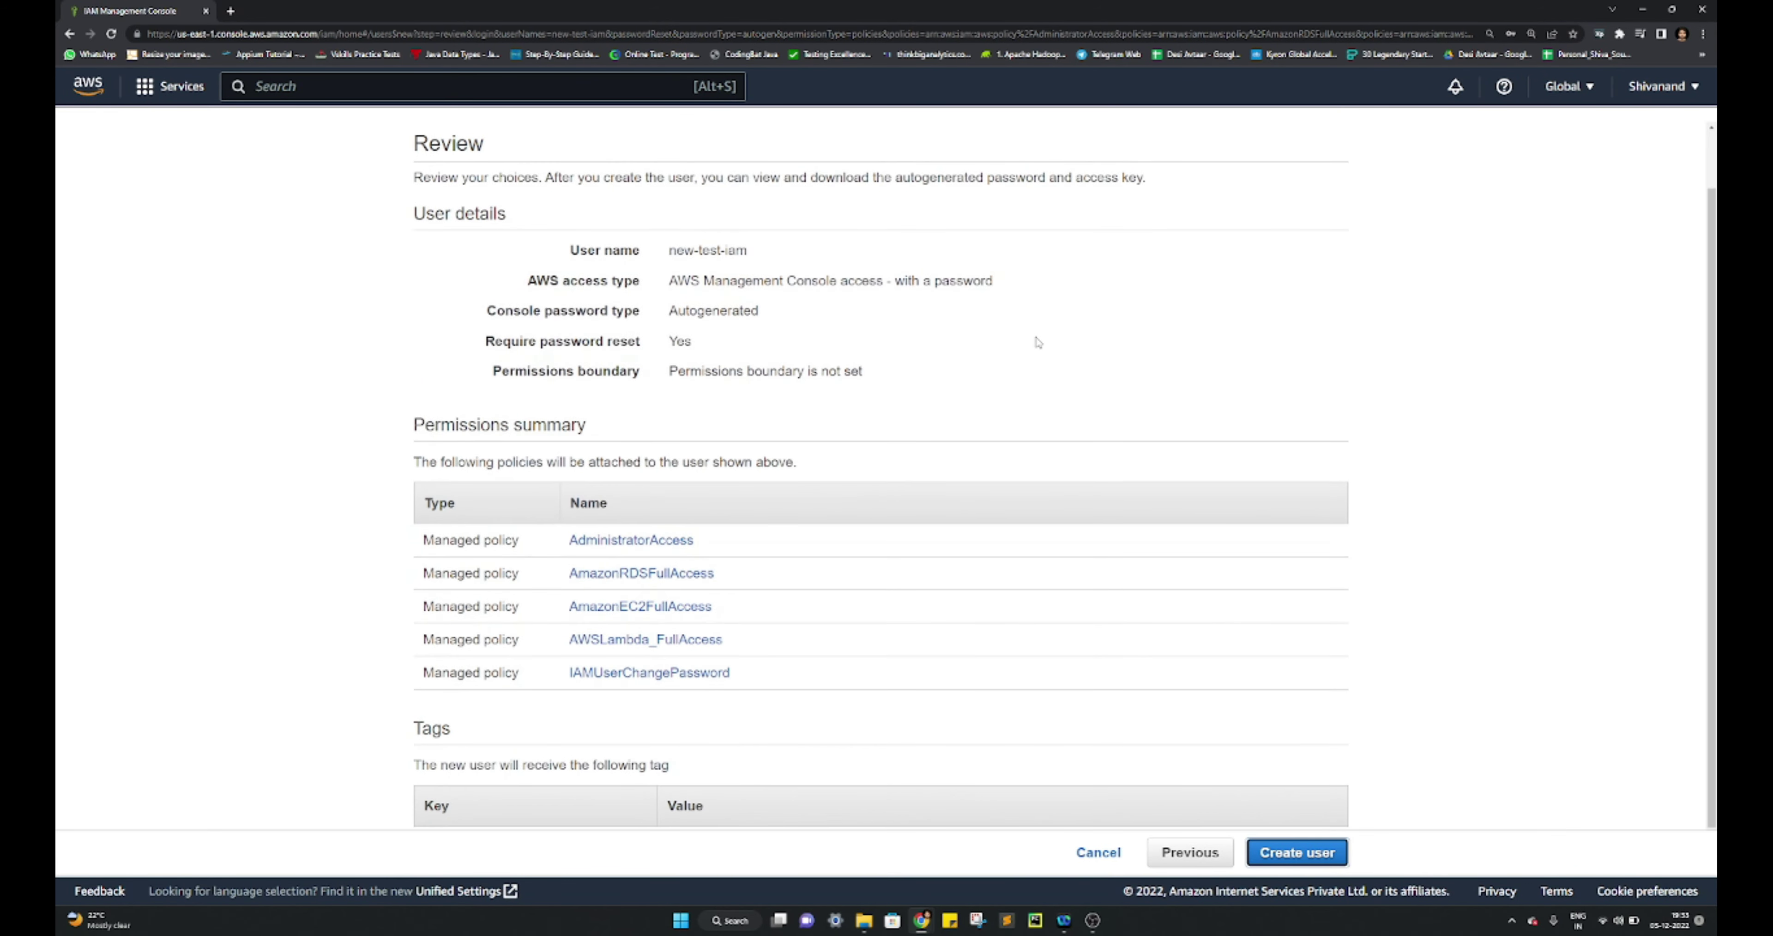
{"action": "left_click", "coordinate": [1288, 857]}
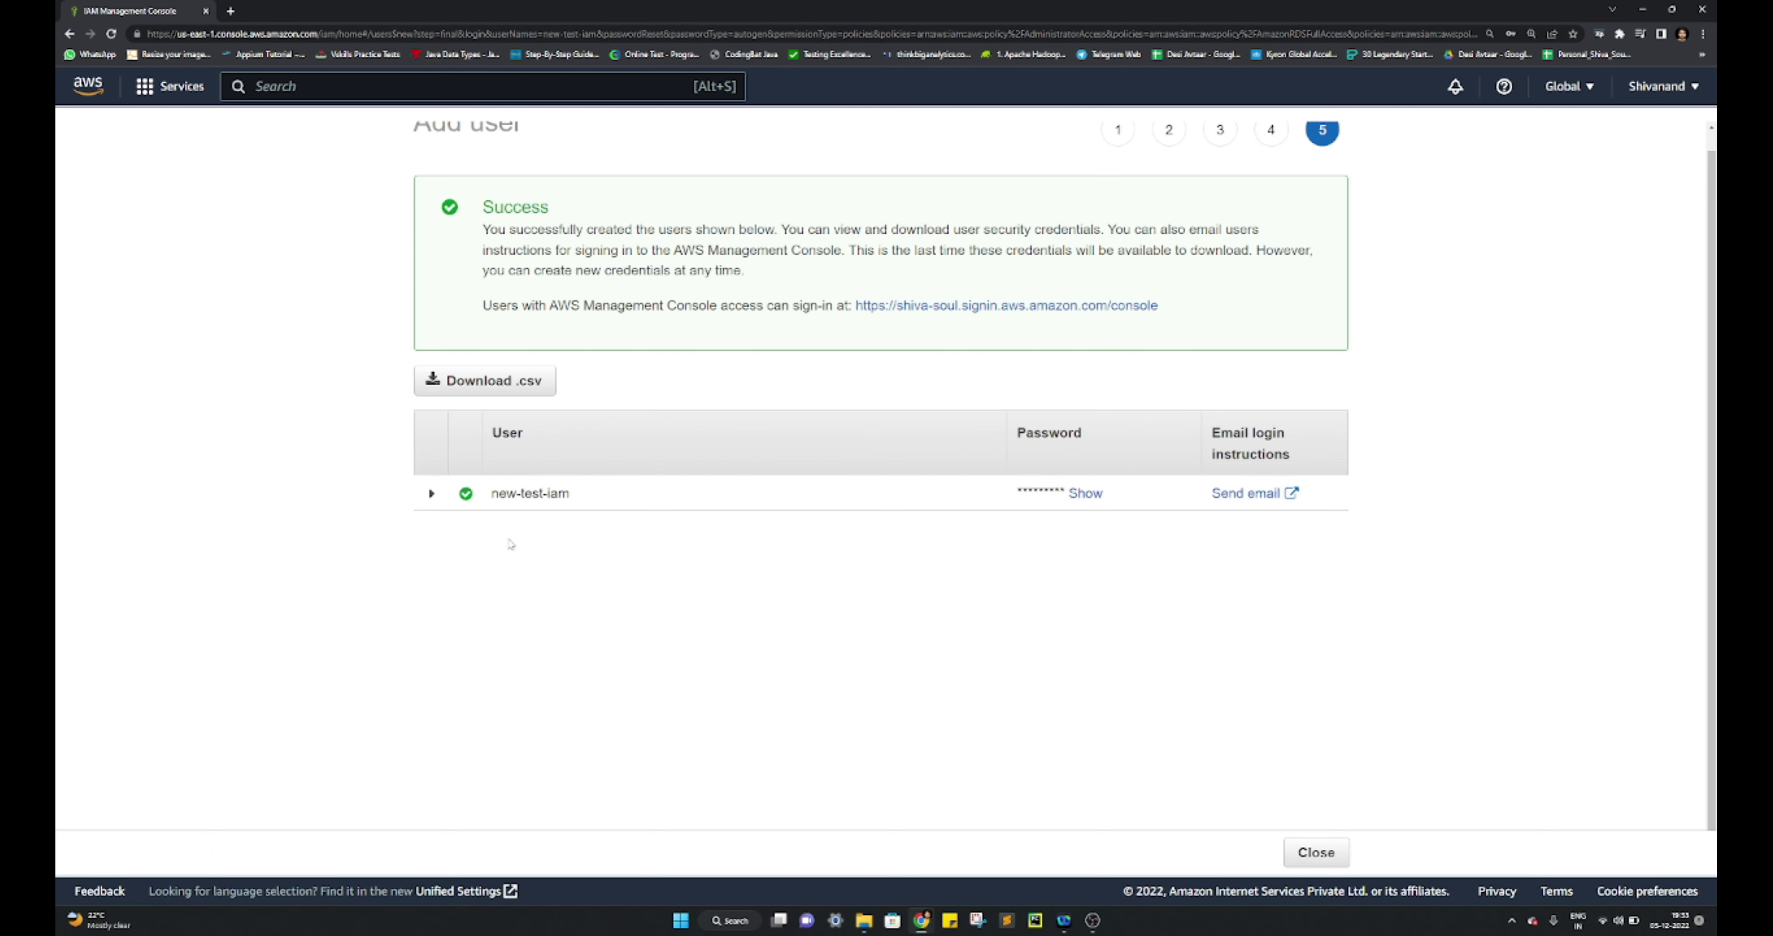
Download the new user's credentials as a CSV file, briefly reveal the generated password, and close the wizard
{"action": "left_click", "coordinate": [441, 387]}
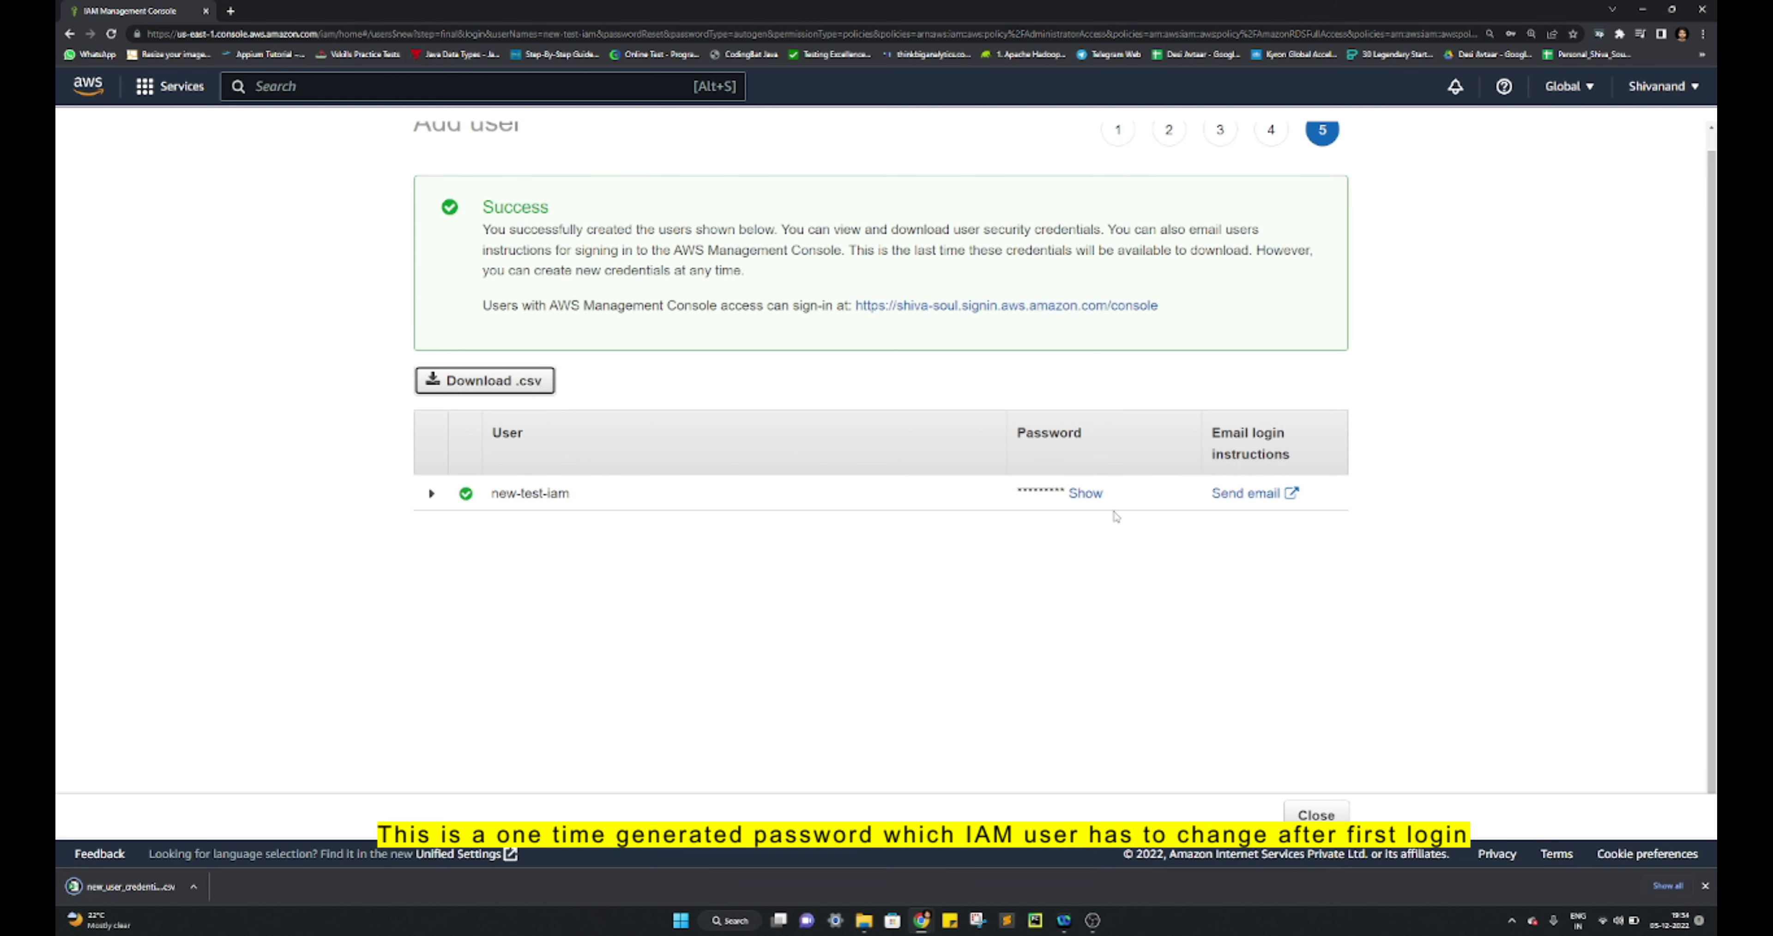
{"action": "left_click", "coordinate": [1088, 499]}
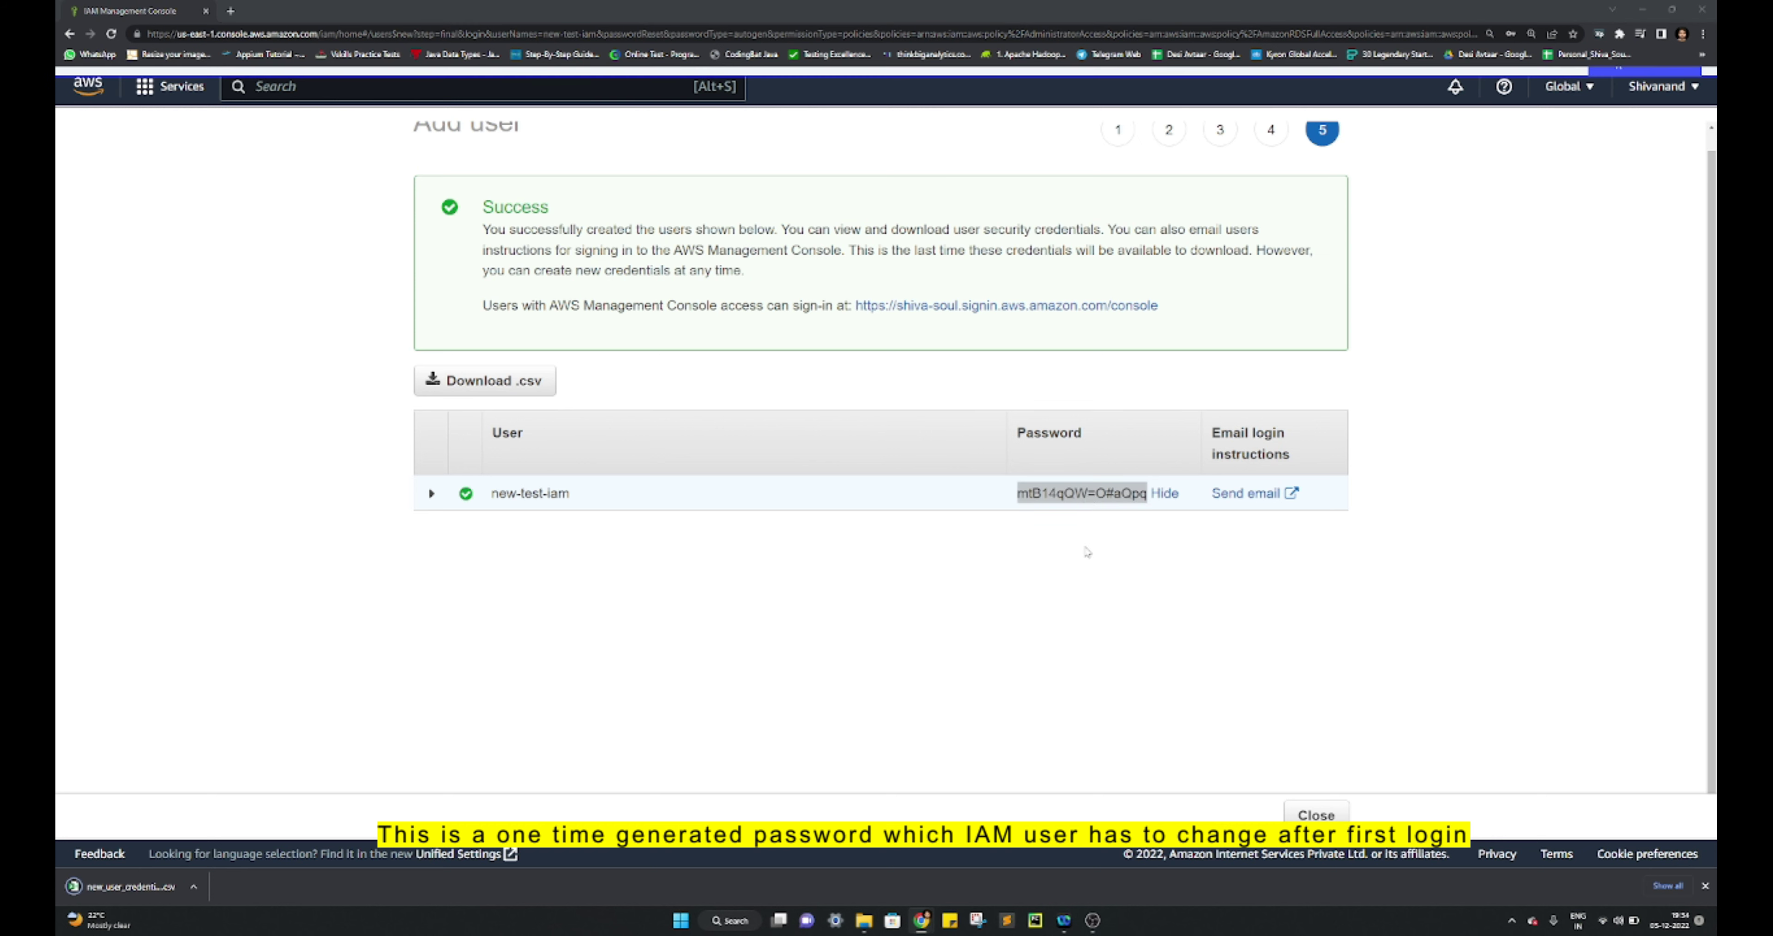
{"action": "left_click", "coordinate": [1164, 493]}
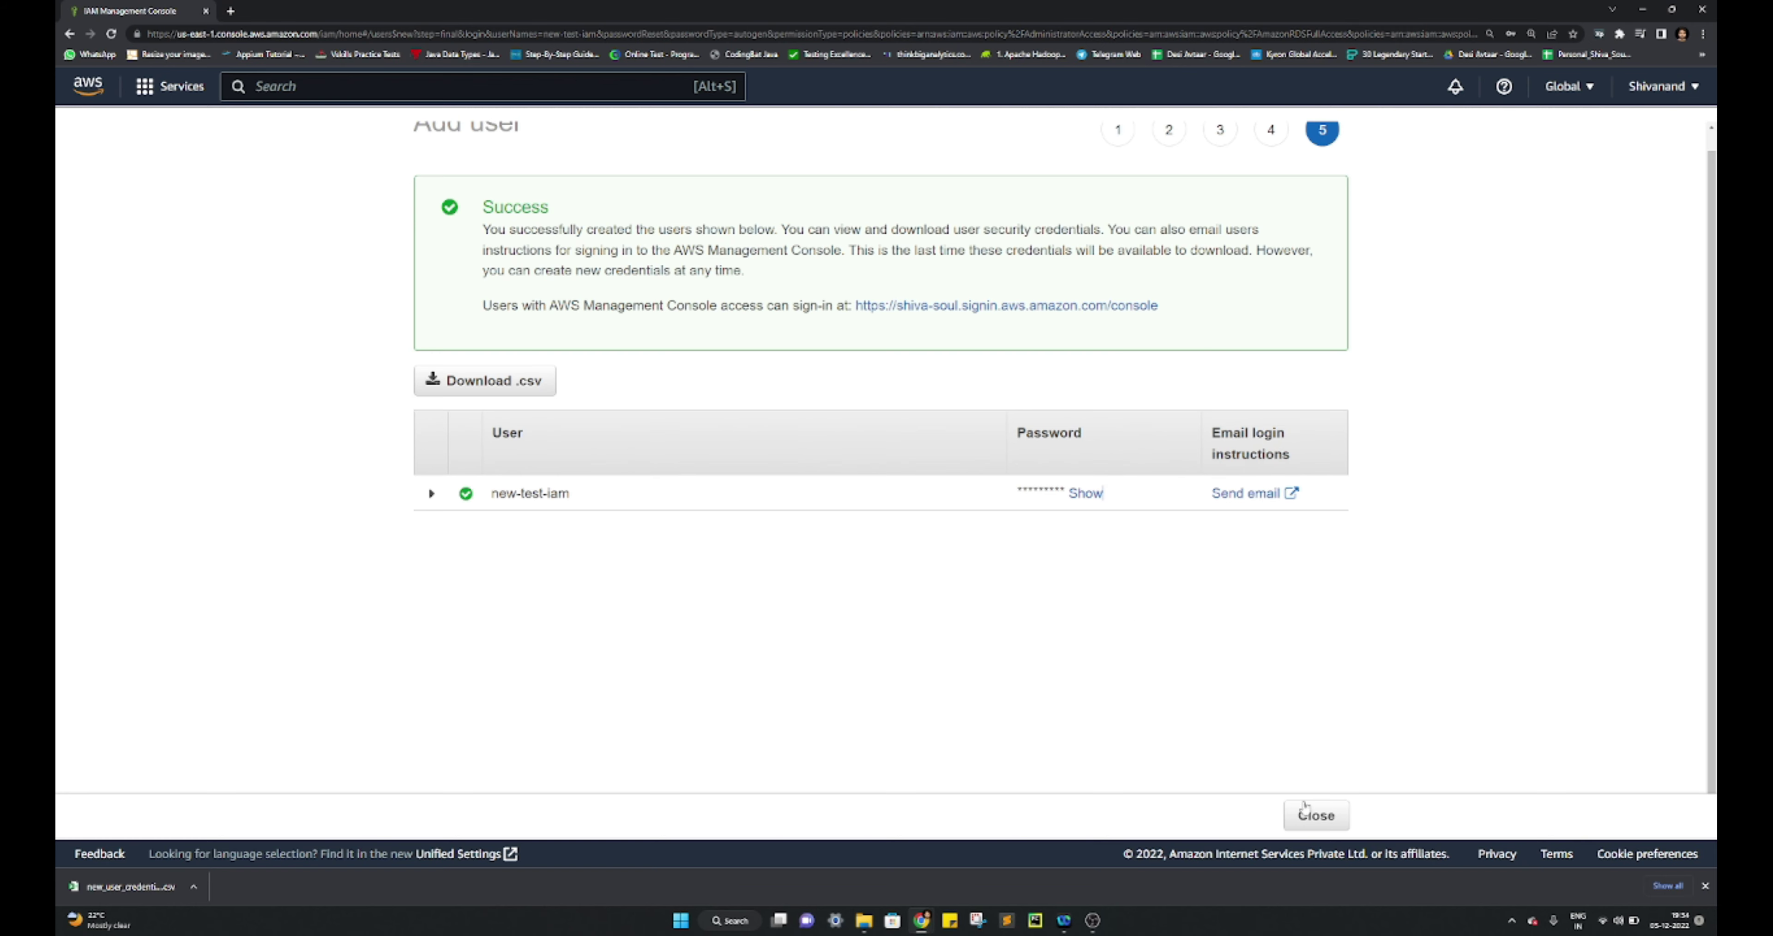
{"action": "left_click", "coordinate": [1317, 815]}
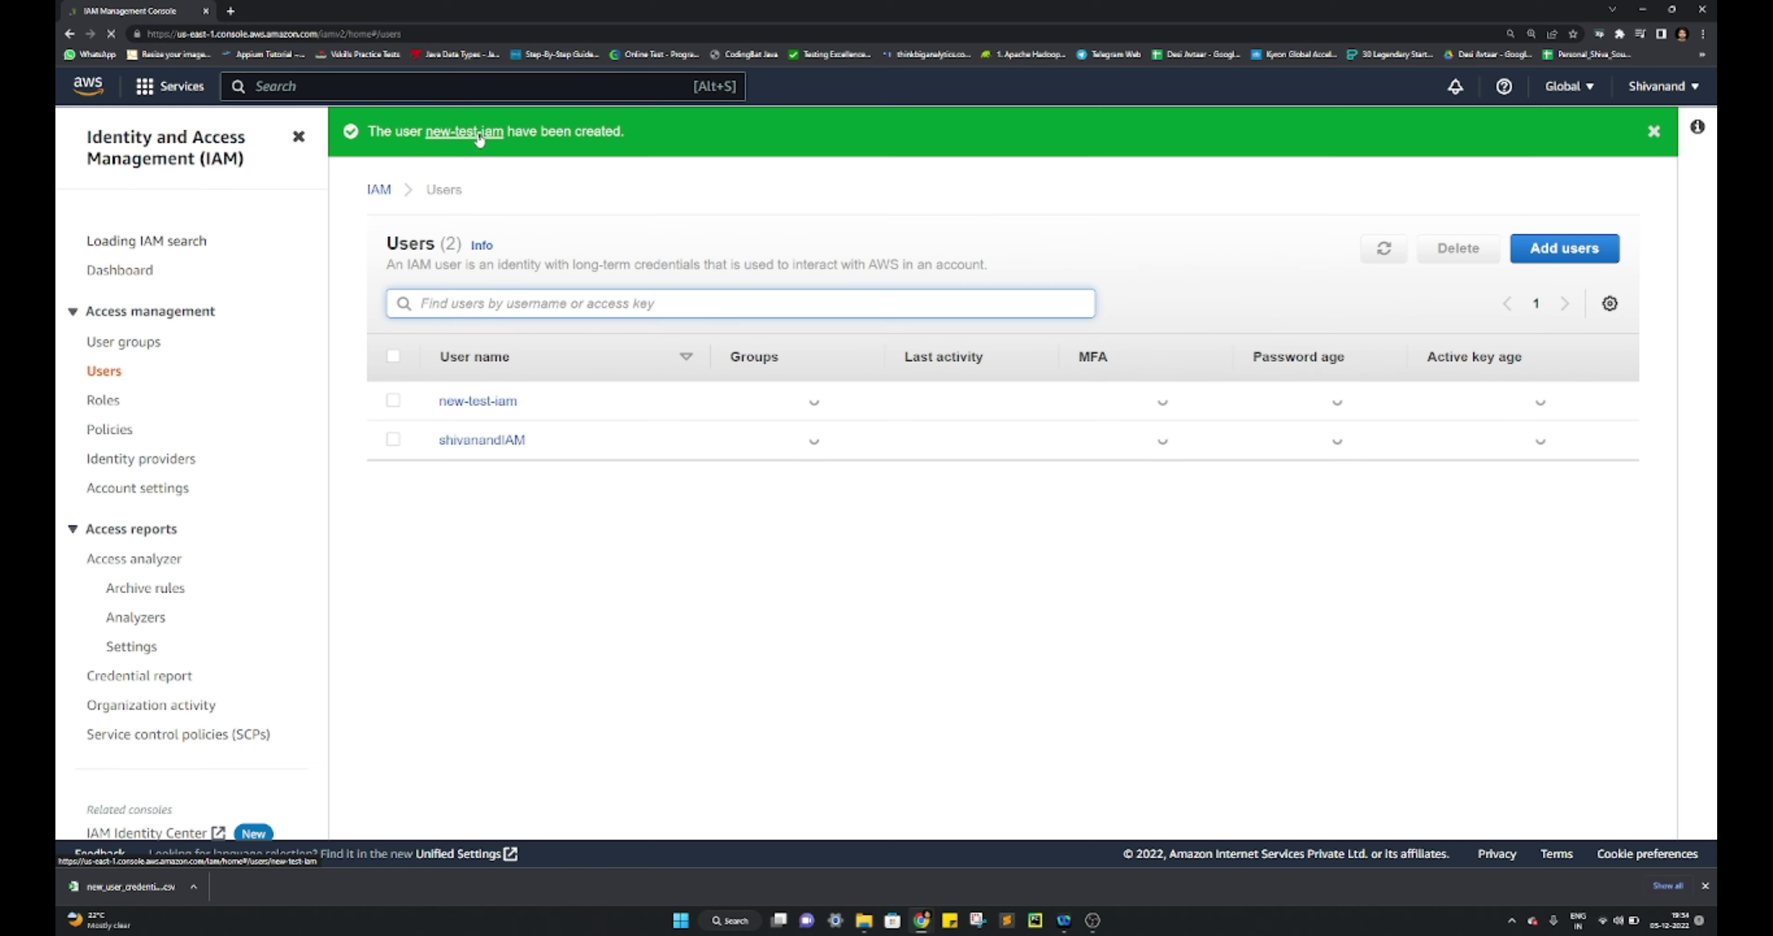
Open the new-test-iam user's details and inspect its full list of attached policies, its groups and its tags
{"action": "key", "text": "ctrl+plus"}
{"action": "key", "text": "ctrl+plus"}
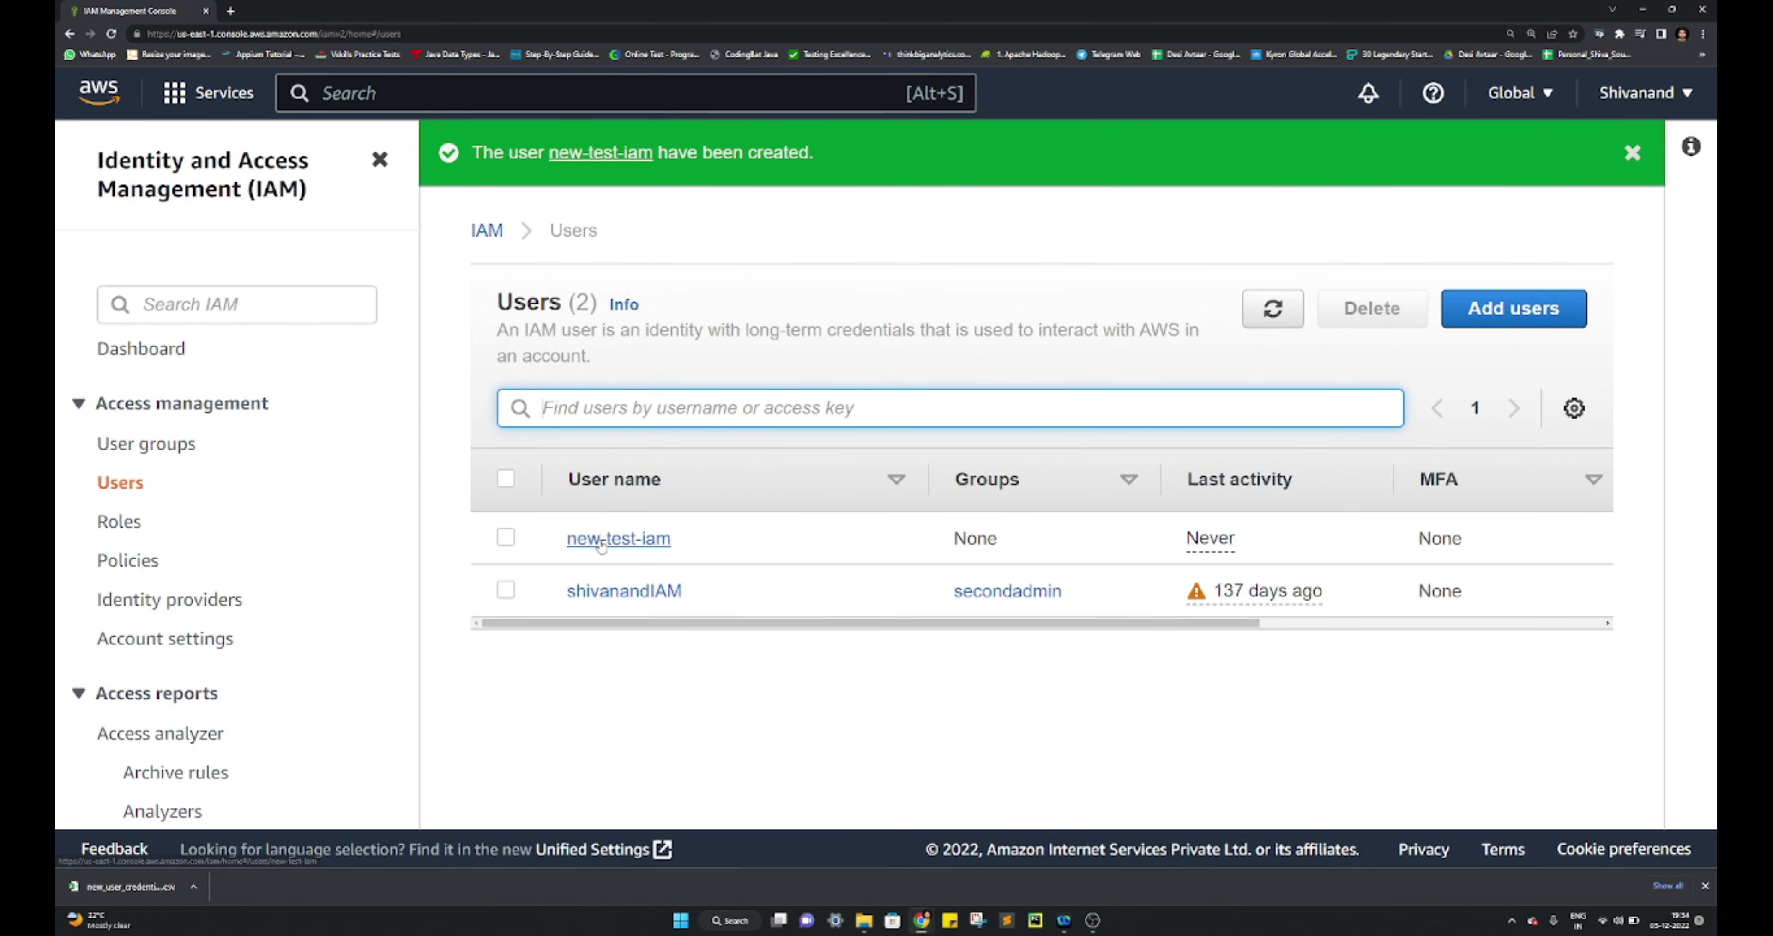
{"action": "left_click", "coordinate": [608, 543]}
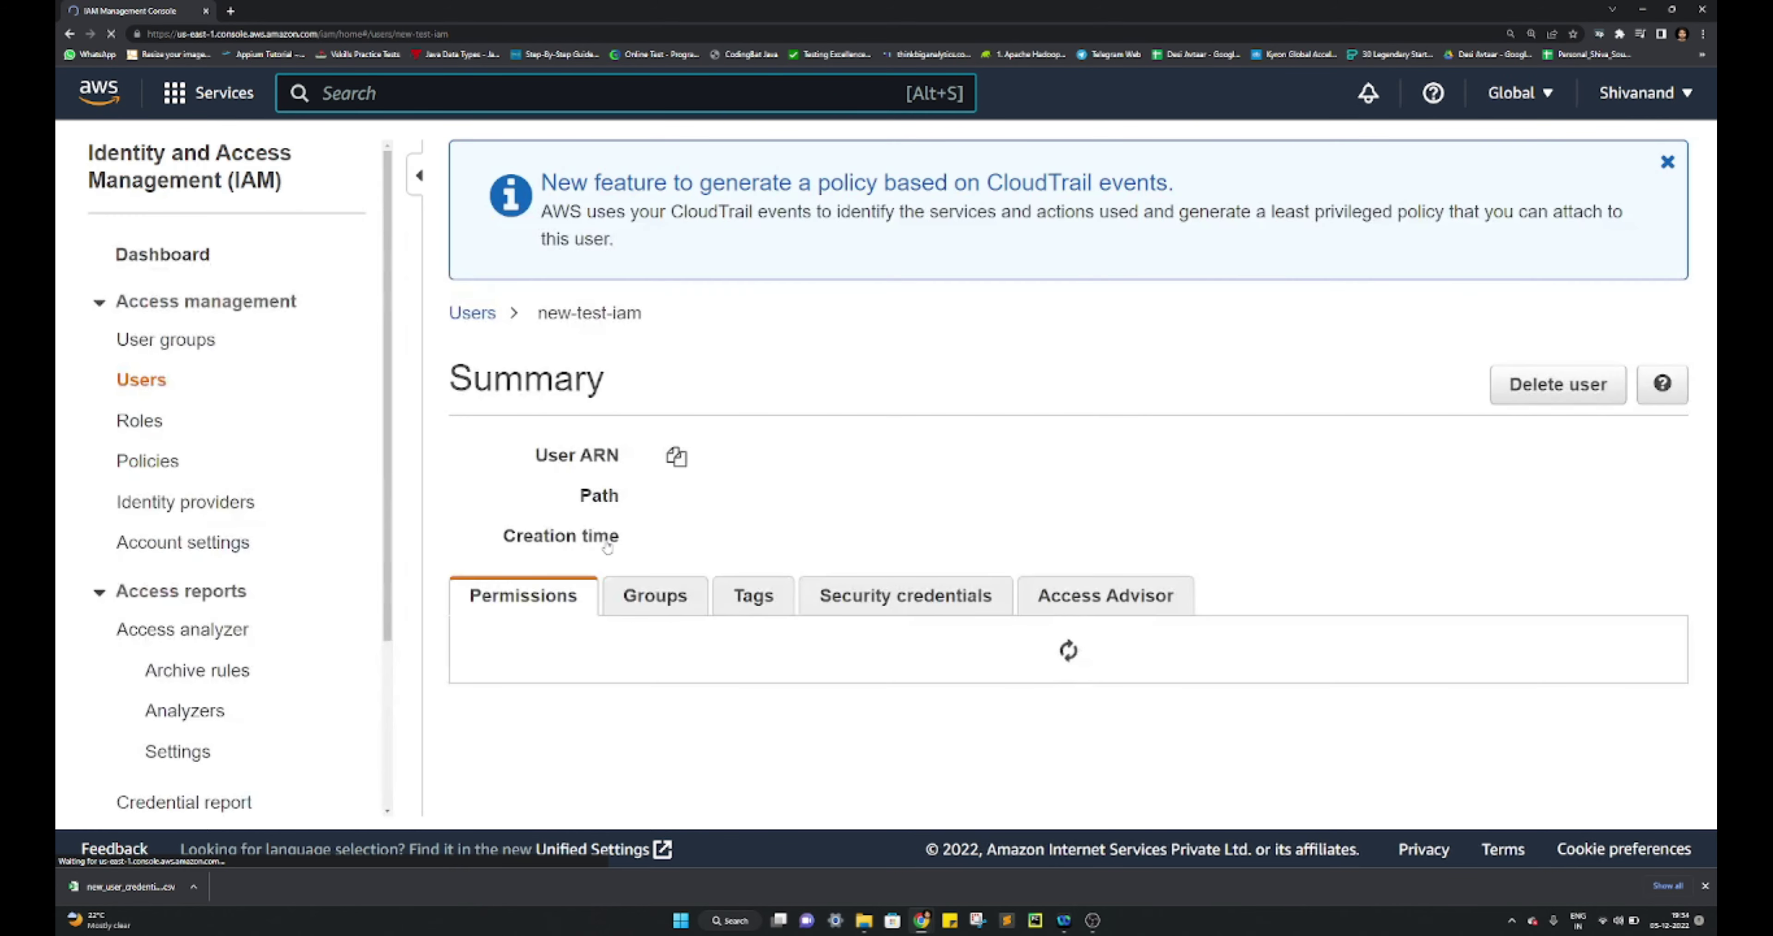
{"action": "key", "text": "ctrl+minus"}
{"action": "key", "text": "ctrl+minus"}
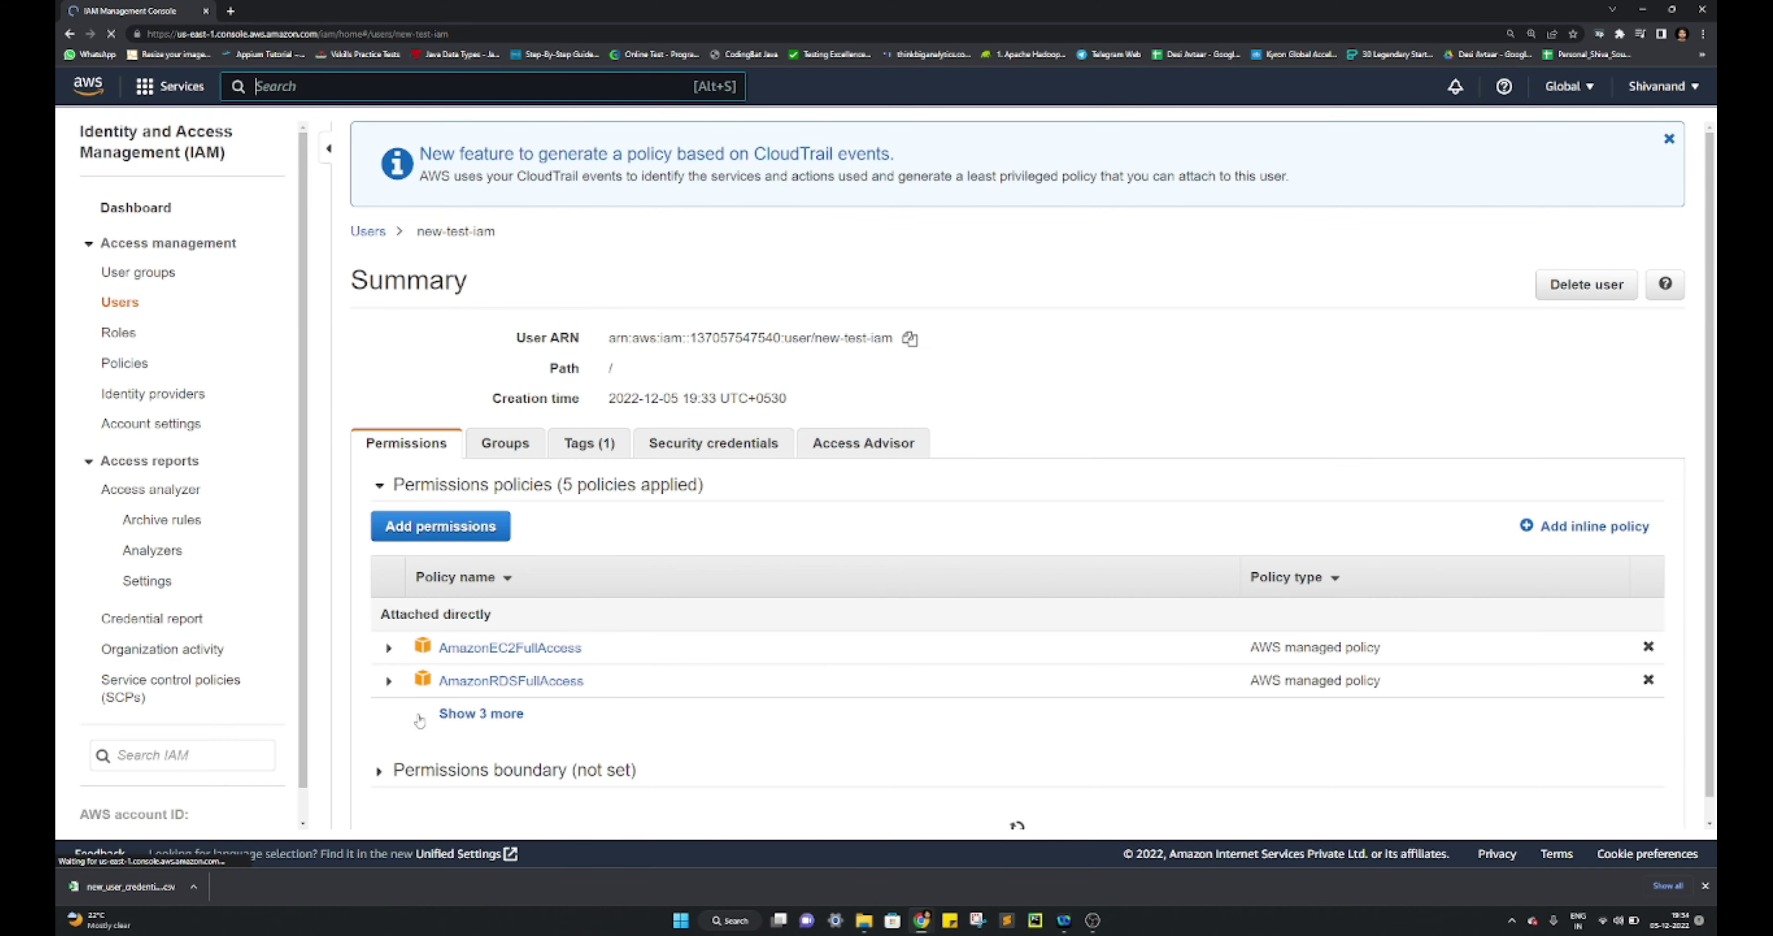
{"action": "left_click", "coordinate": [480, 714]}
{"action": "scroll", "coordinate": [665, 600], "scroll_direction": "down", "scroll_amount": 2}
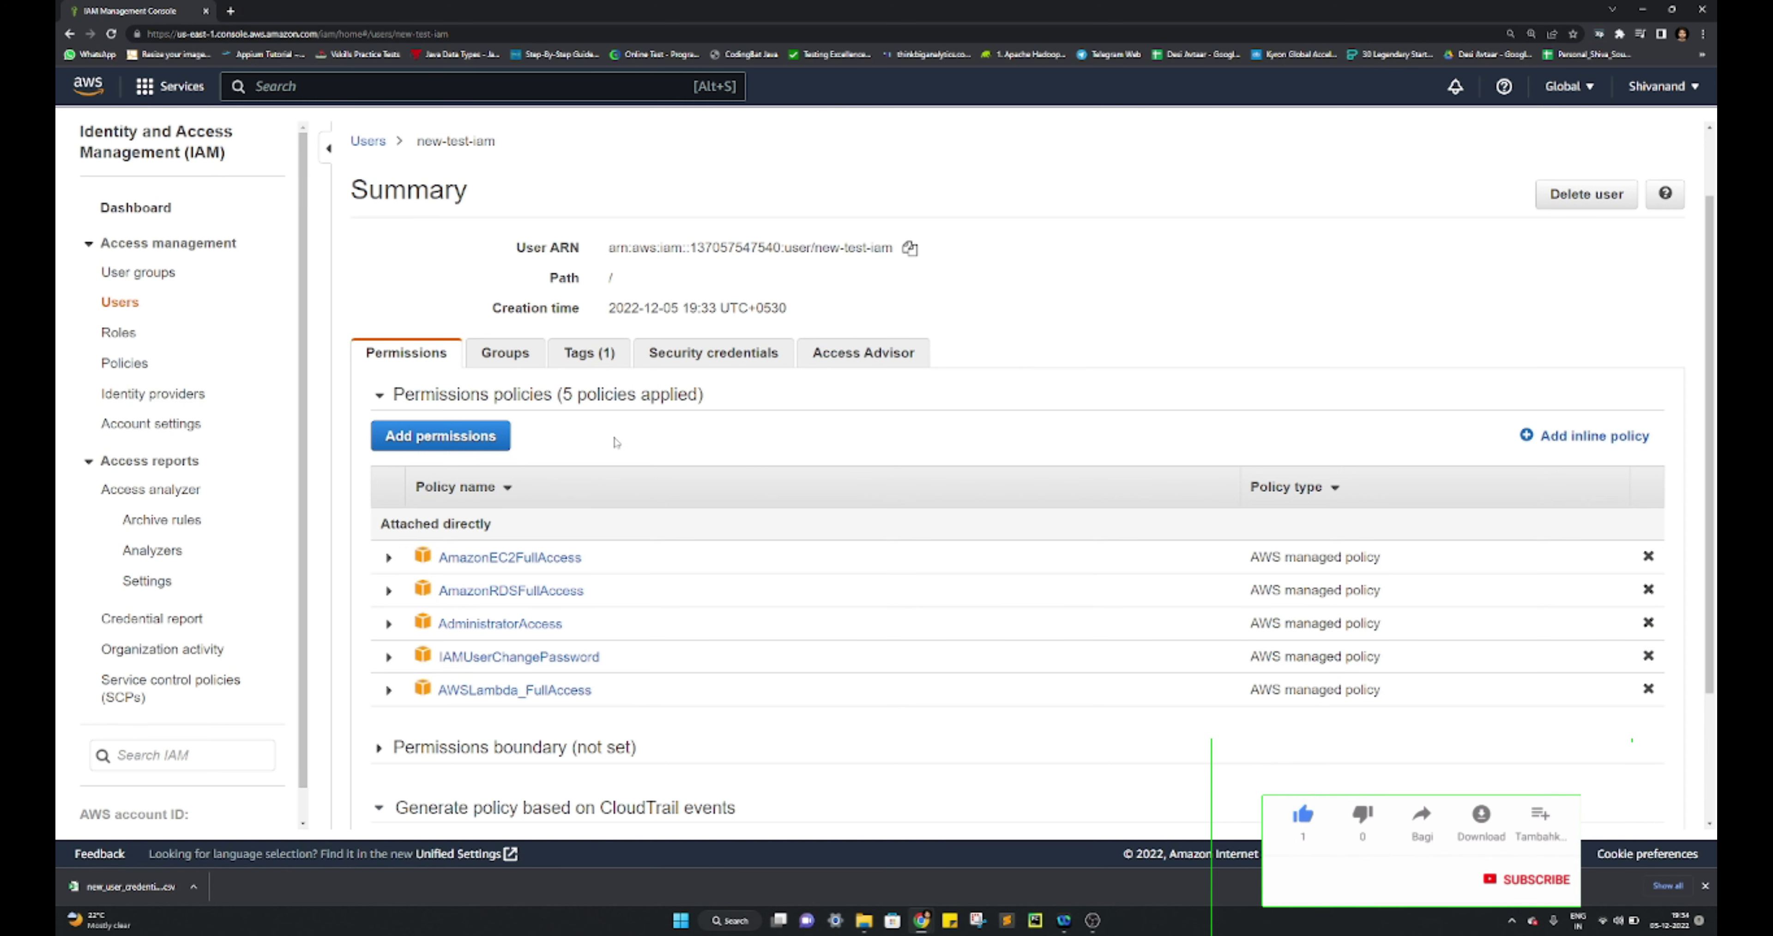
{"action": "left_click", "coordinate": [513, 358]}
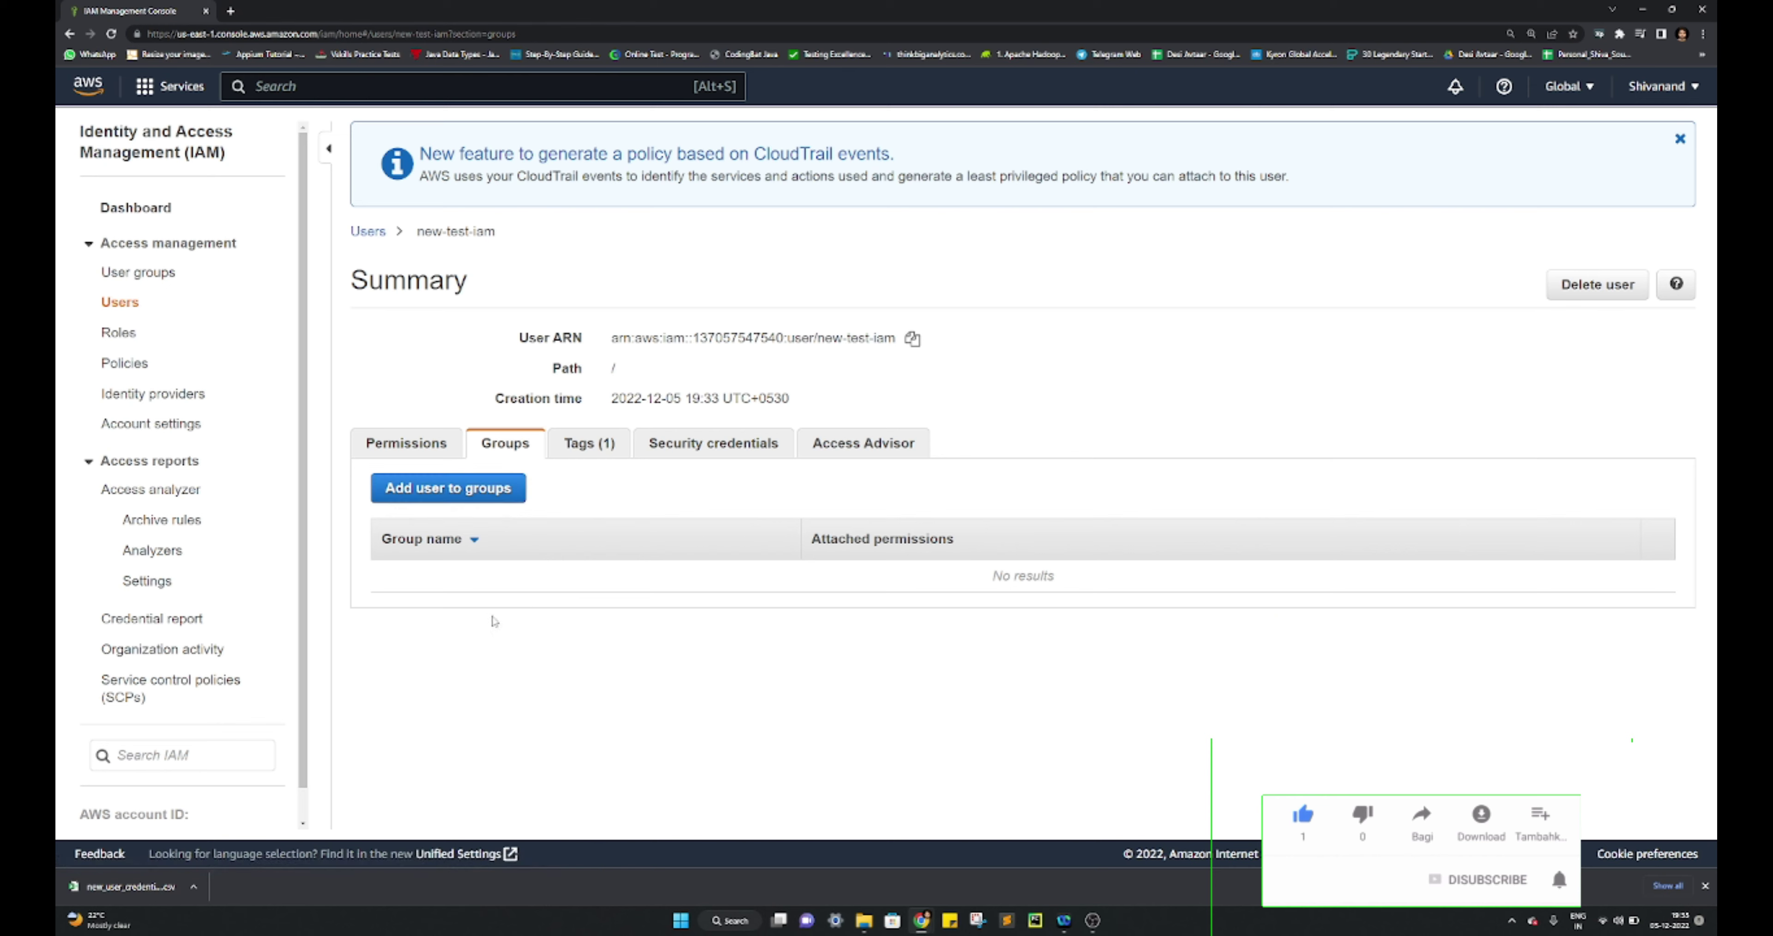
{"action": "left_click", "coordinate": [599, 444]}
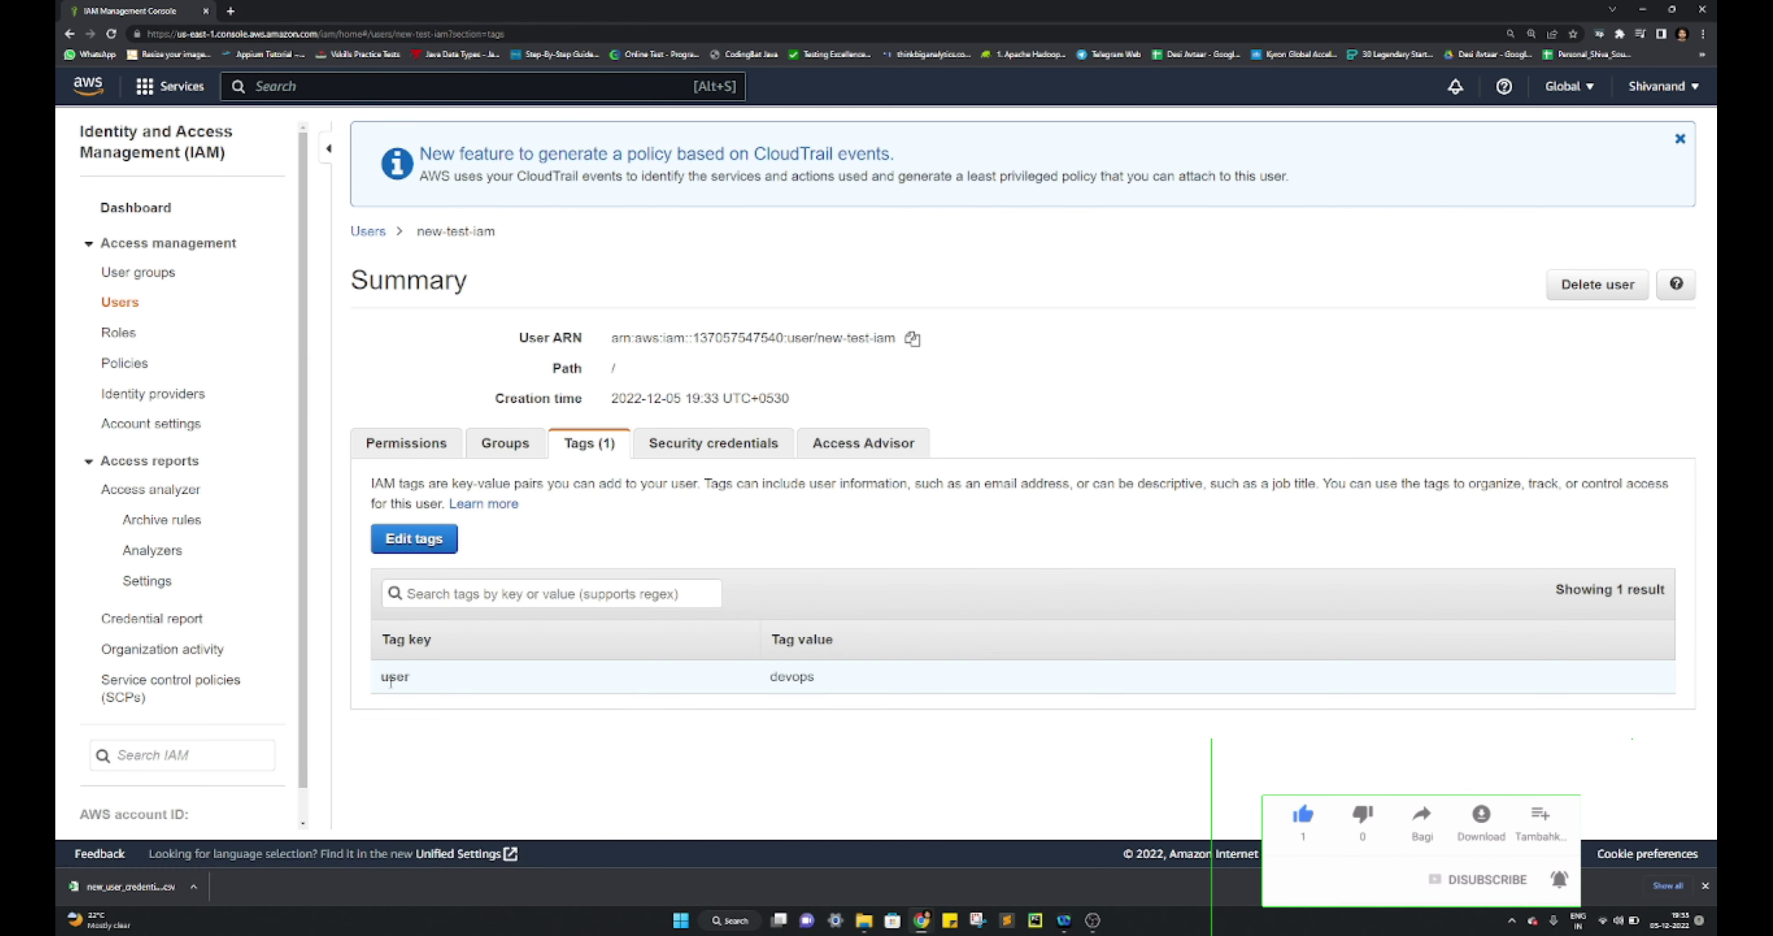
Examine the user's security credentials, including sign-in, MFA, access keys, SSH keys, CodeCommit and Amazon Keyspaces sections
{"action": "left_click", "coordinate": [702, 450]}
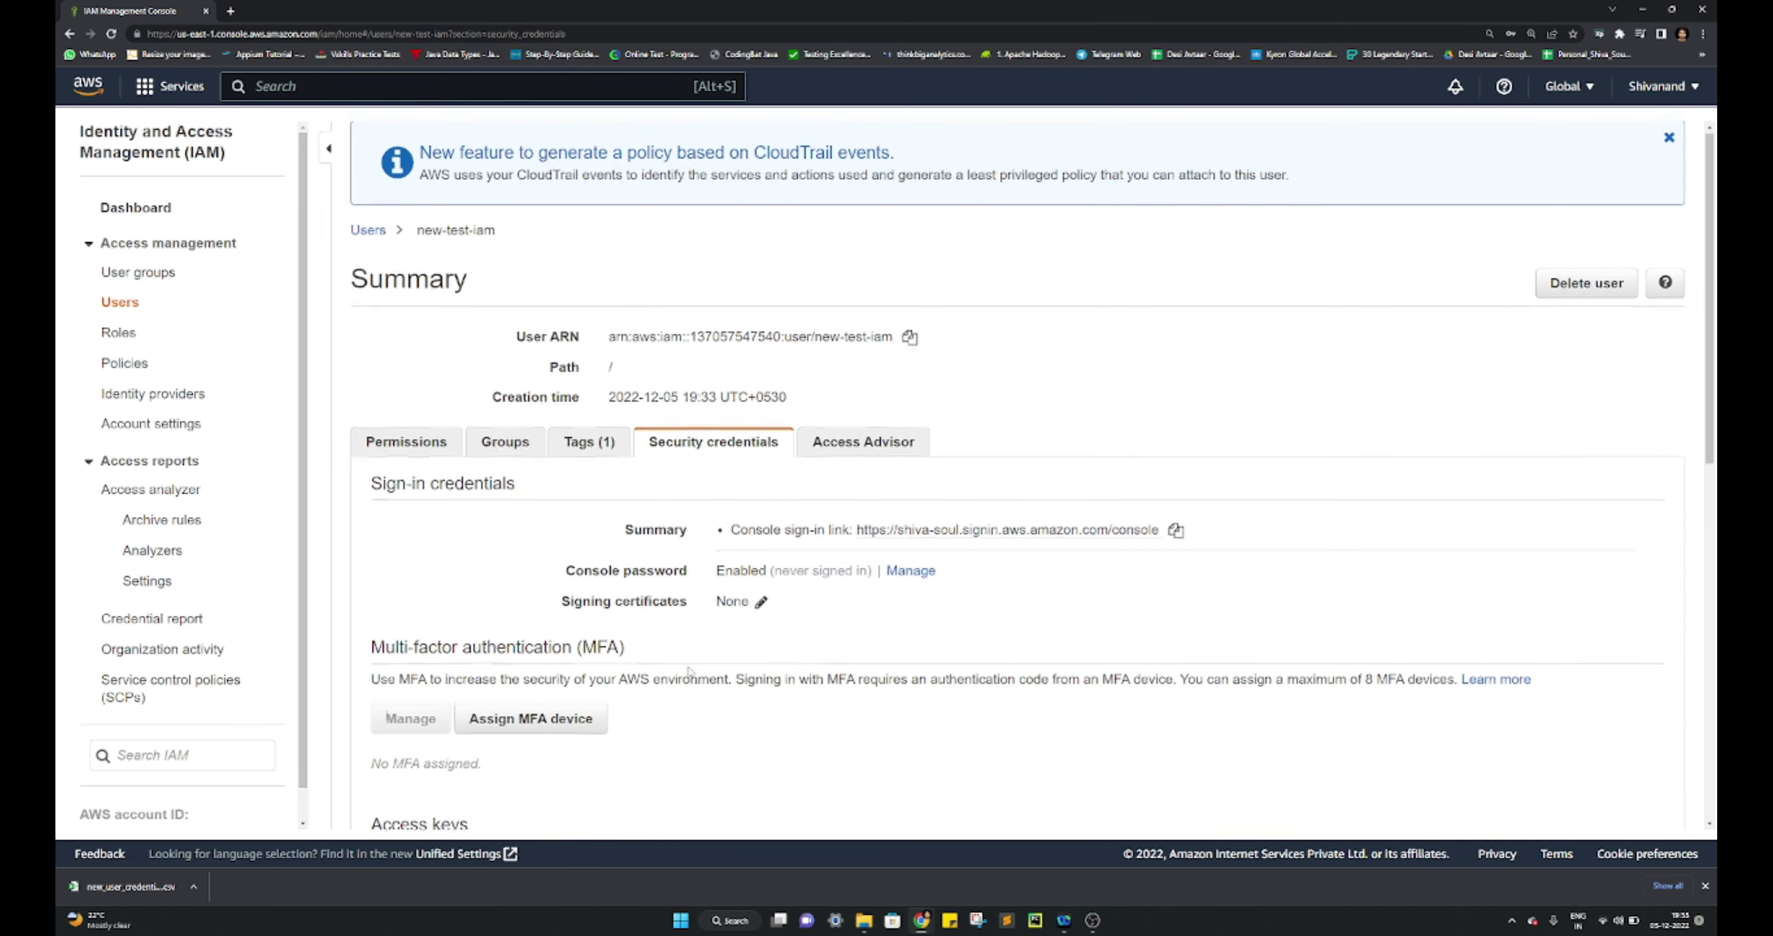
{"action": "scroll", "coordinate": [686, 650], "scroll_direction": "down", "scroll_amount": 3}
{"action": "scroll", "coordinate": [621, 576], "scroll_direction": "down", "scroll_amount": 8}
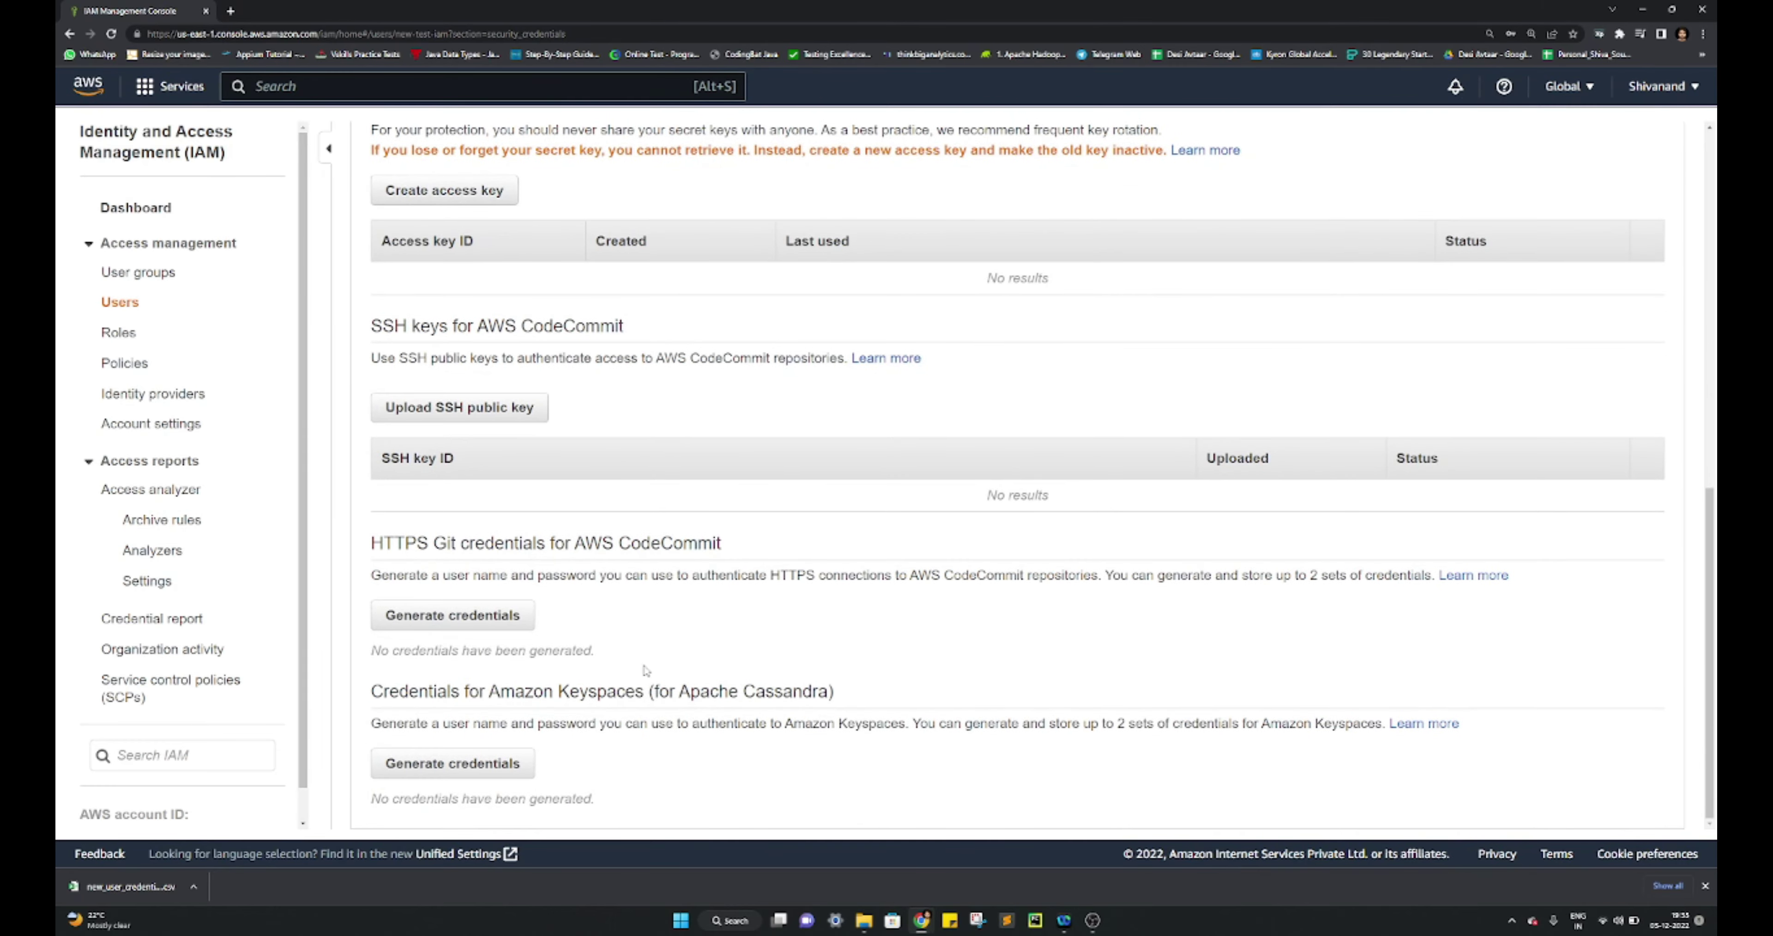
{"action": "scroll", "coordinate": [646, 669], "scroll_direction": "up", "scroll_amount": 6}
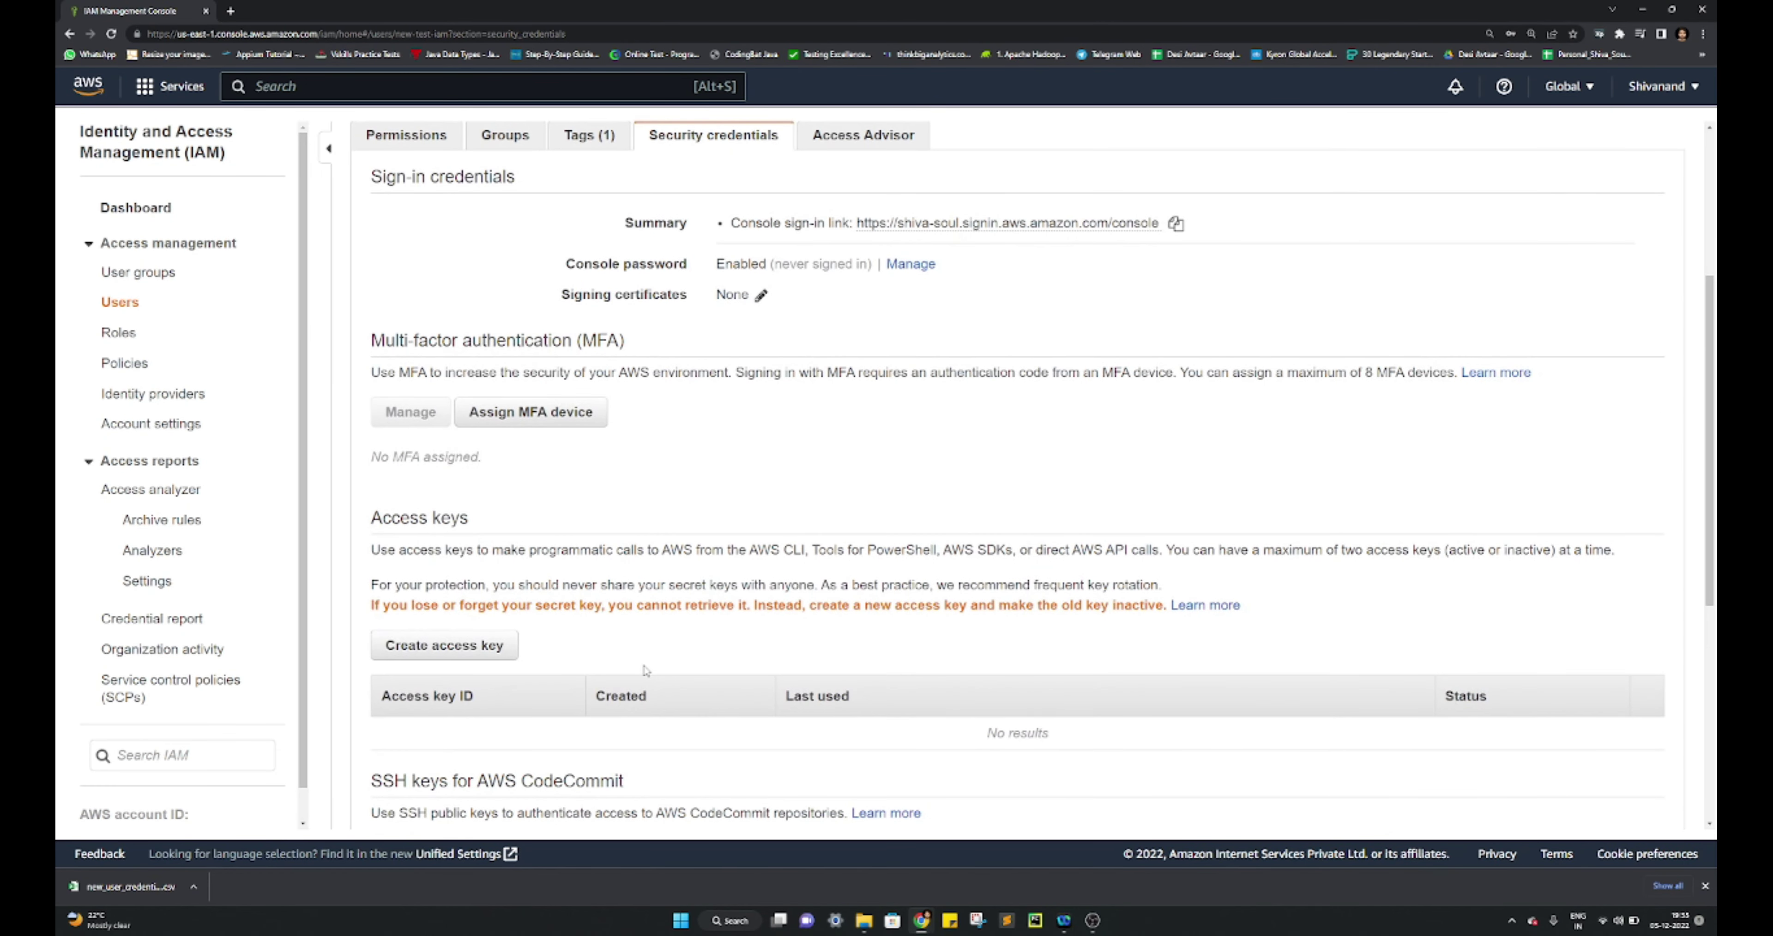
{"action": "scroll", "coordinate": [646, 669], "scroll_direction": "down", "scroll_amount": 4}
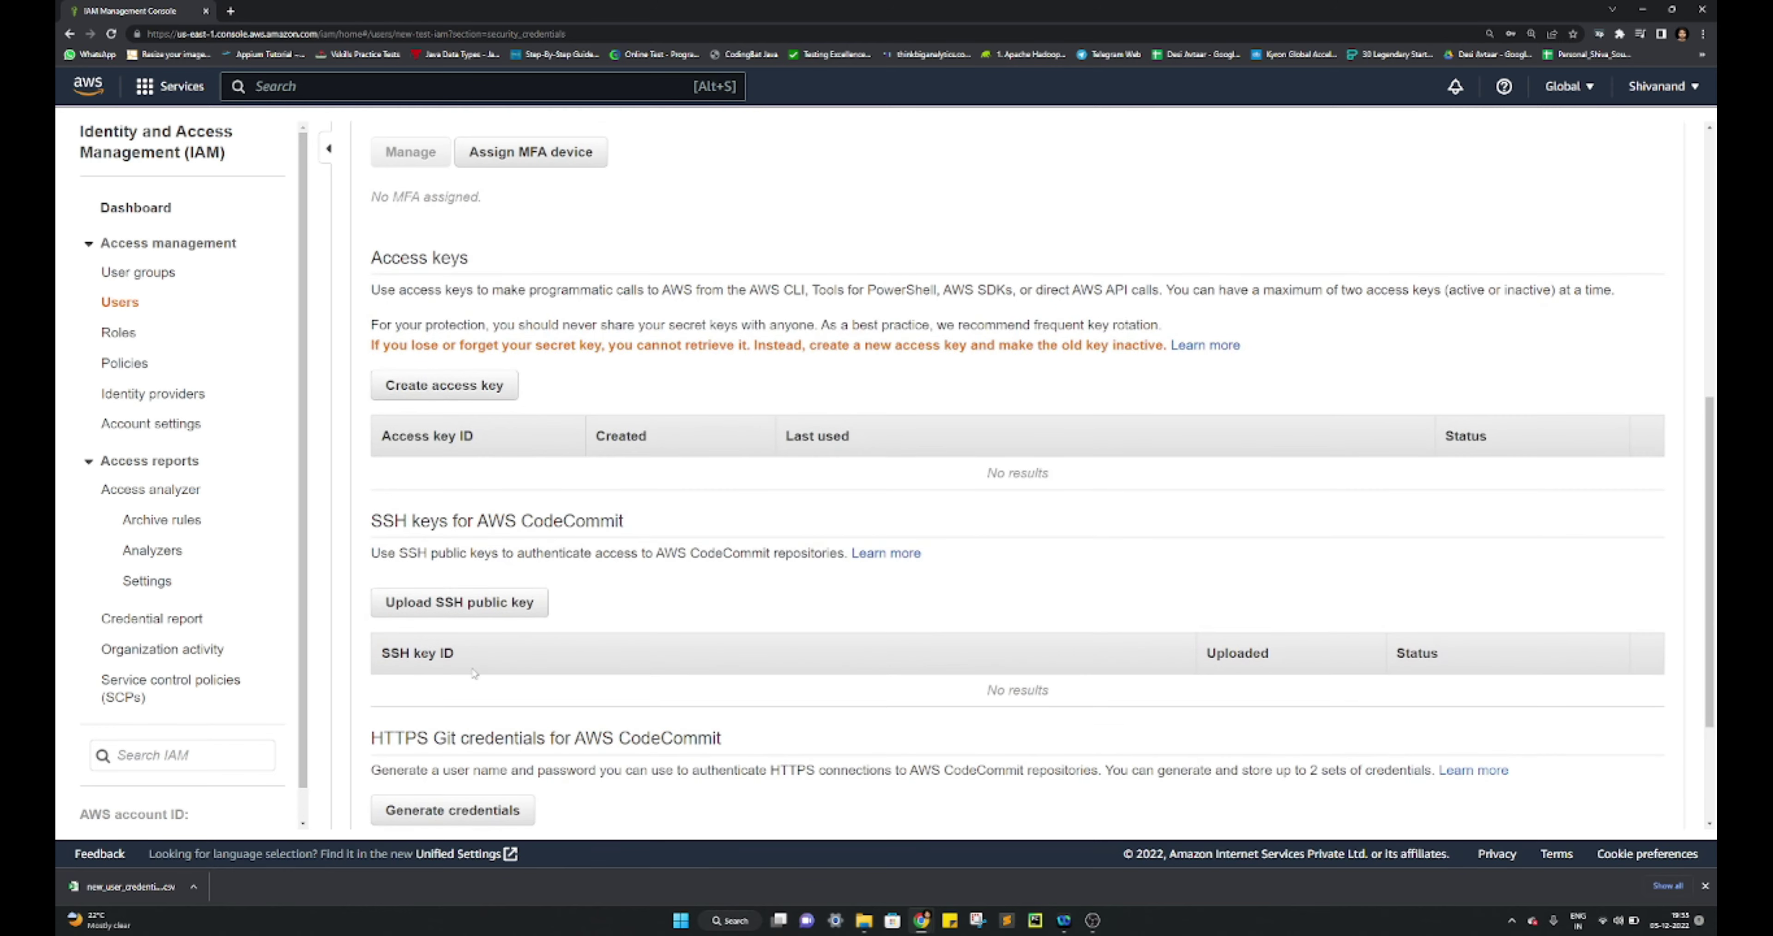
{"action": "scroll", "coordinate": [473, 673], "scroll_direction": "down", "scroll_amount": 3}
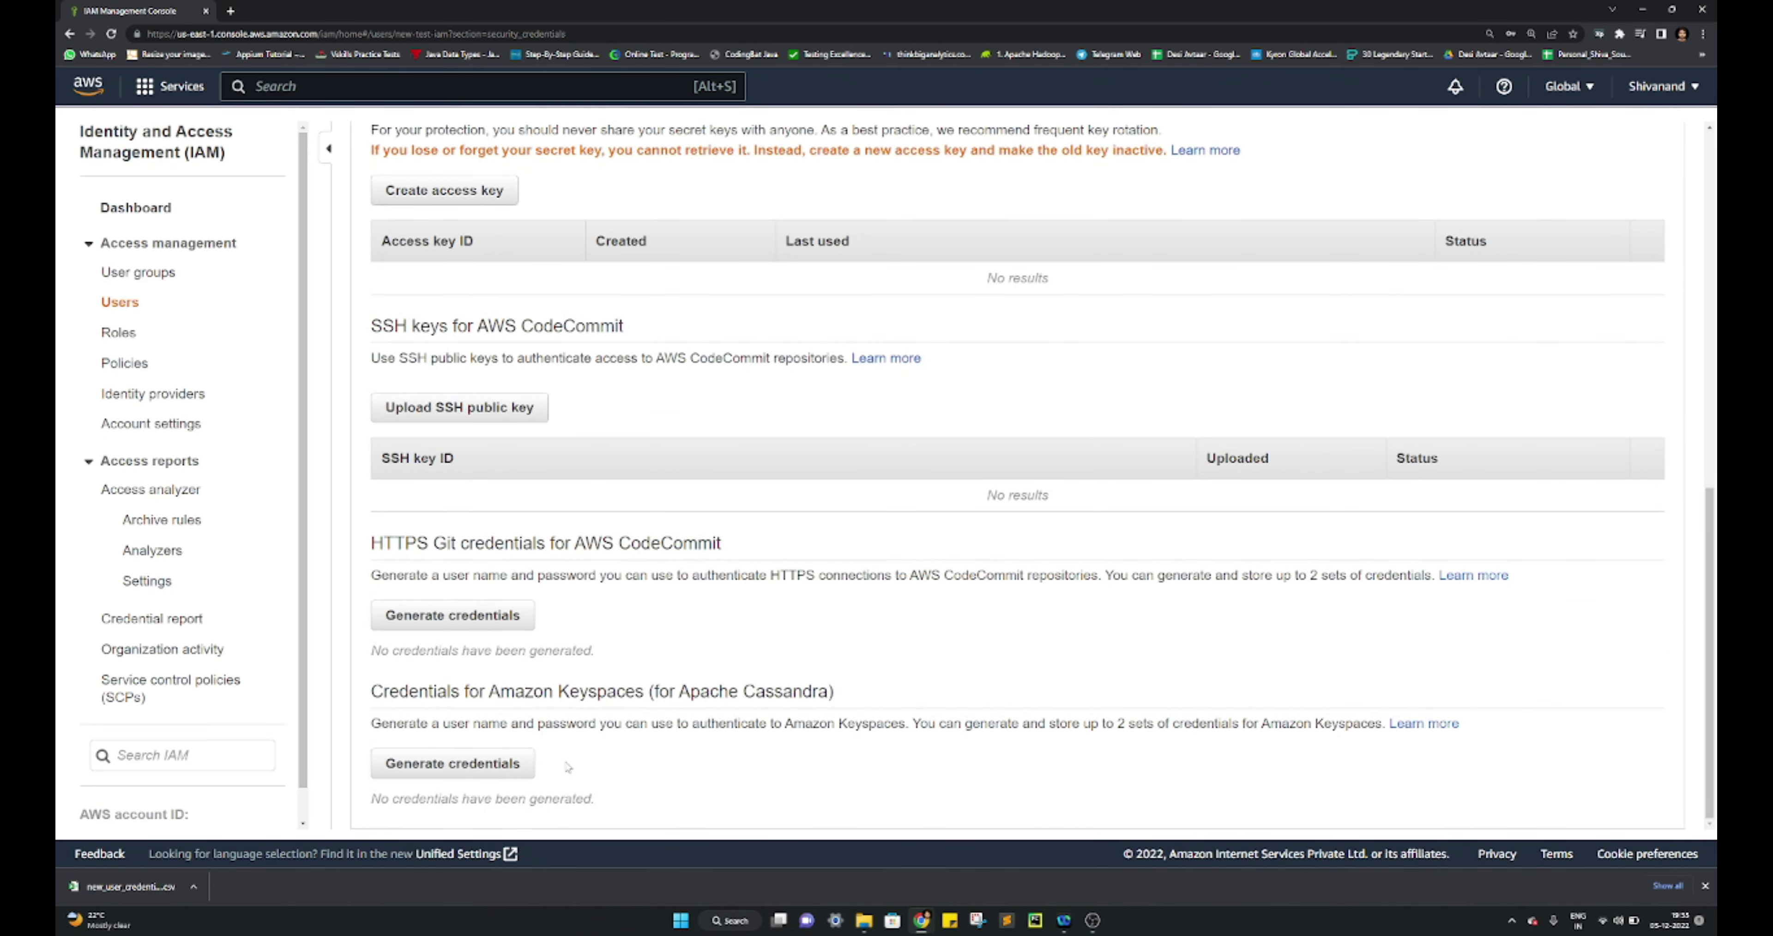
{"action": "scroll", "coordinate": [540, 638], "scroll_direction": "up", "scroll_amount": 1}
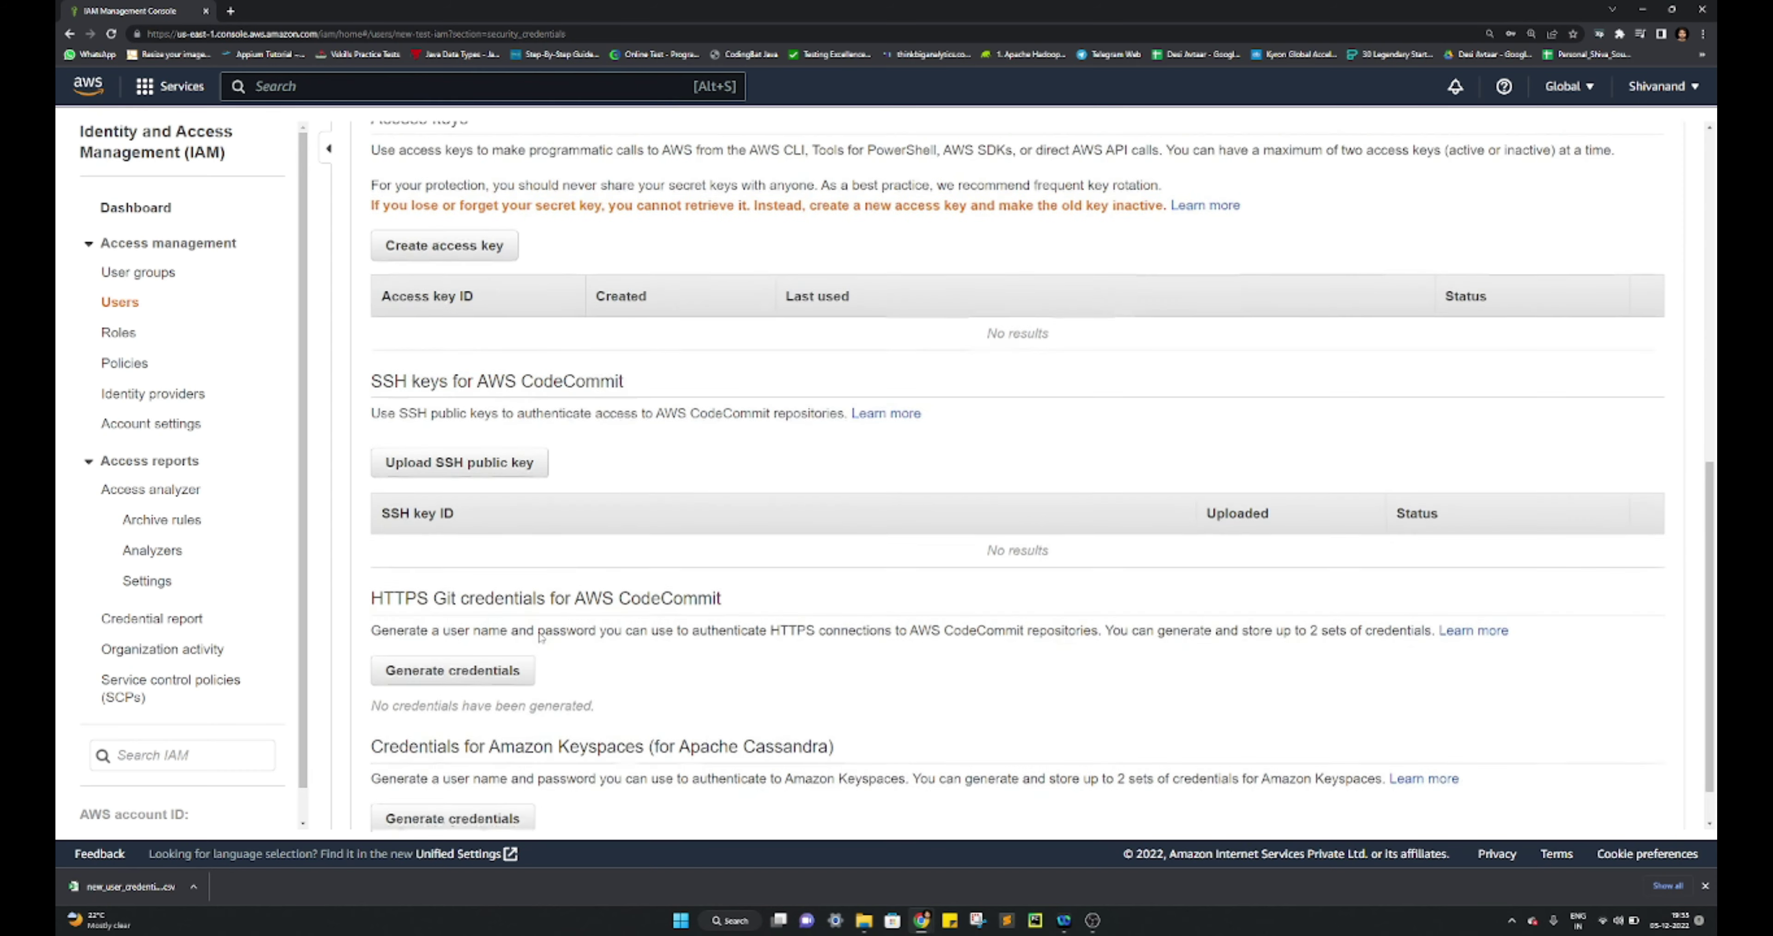
{"action": "scroll", "coordinate": [541, 775], "scroll_direction": "down", "scroll_amount": 1}
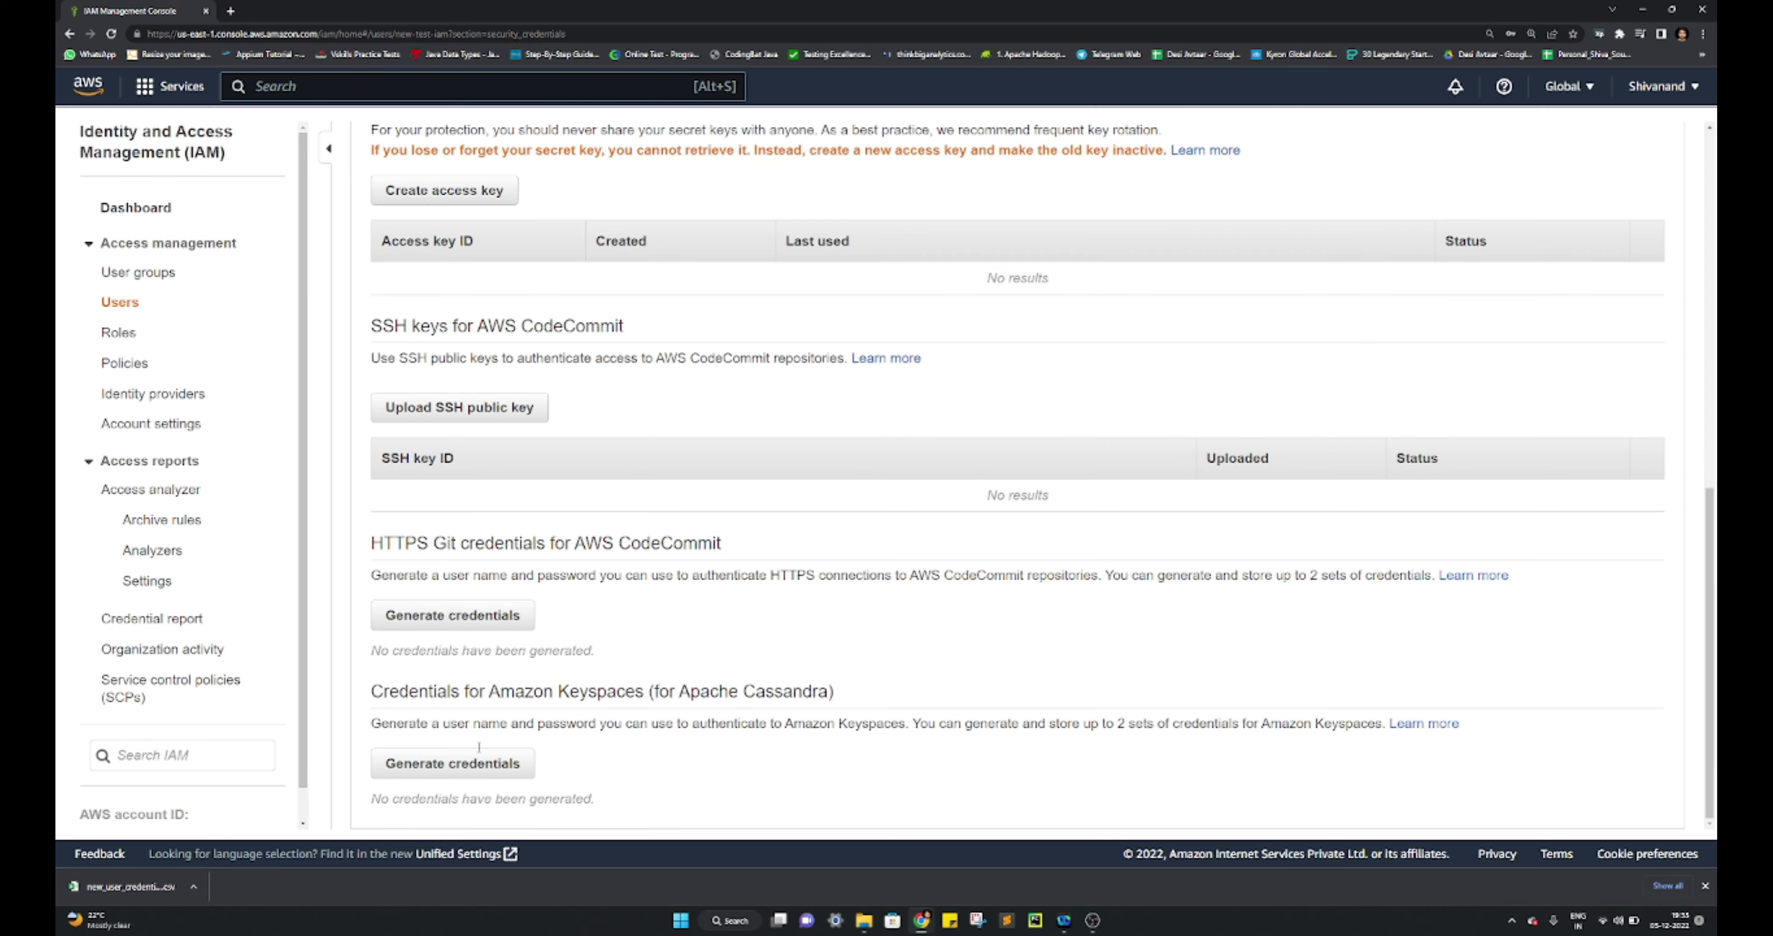
Create an access key for new-test-iam and dismiss the key dialog without downloading the key file
{"action": "scroll", "coordinate": [479, 747], "scroll_direction": "up", "scroll_amount": 8}
{"action": "scroll", "coordinate": [518, 666], "scroll_direction": "down", "scroll_amount": 2}
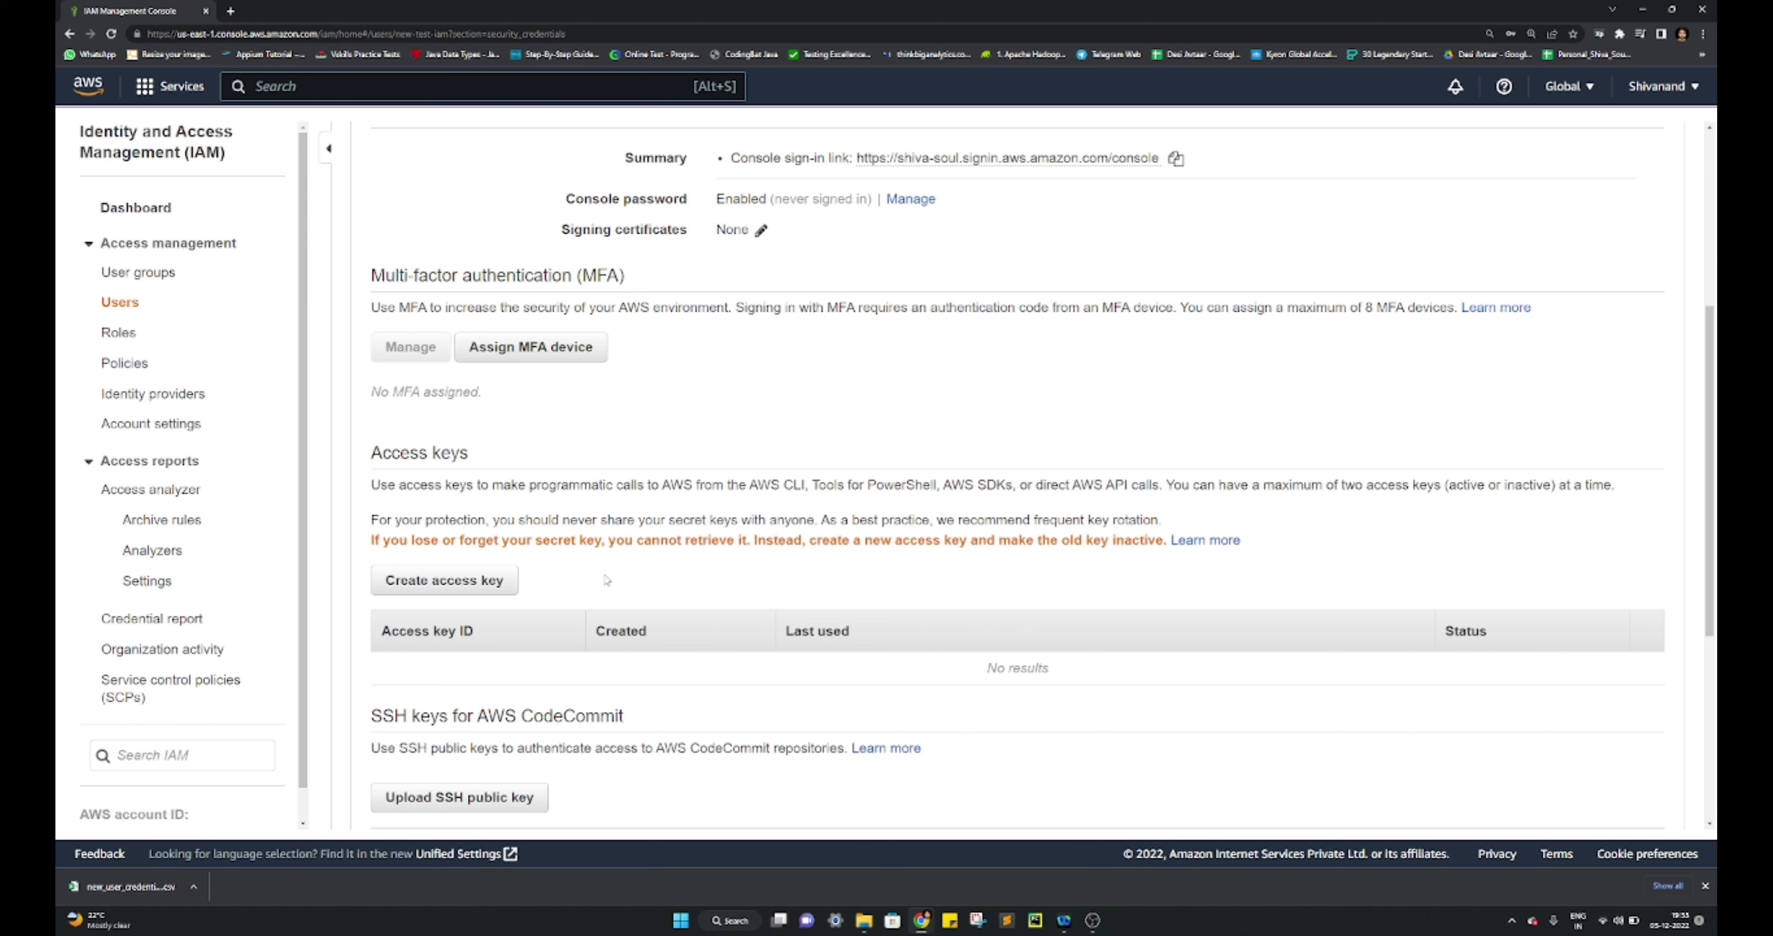
{"action": "left_click", "coordinate": [482, 582]}
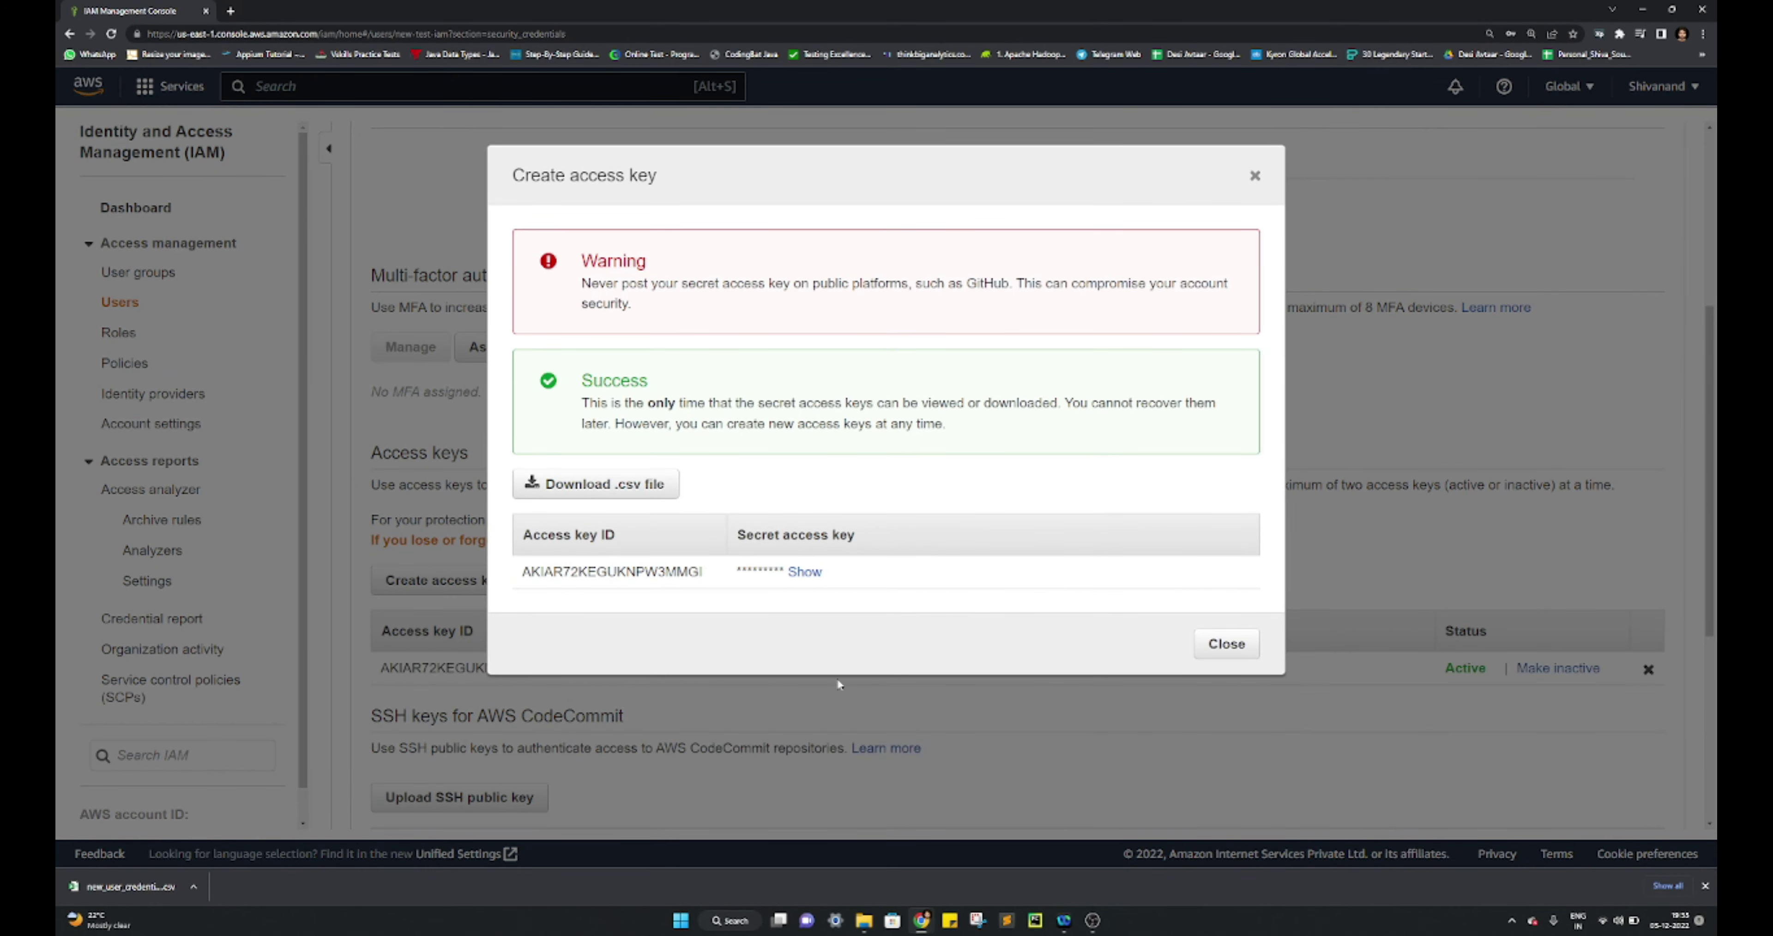
{"action": "left_click", "coordinate": [1255, 175]}
{"action": "scroll", "coordinate": [869, 415], "scroll_direction": "up", "scroll_amount": 5}
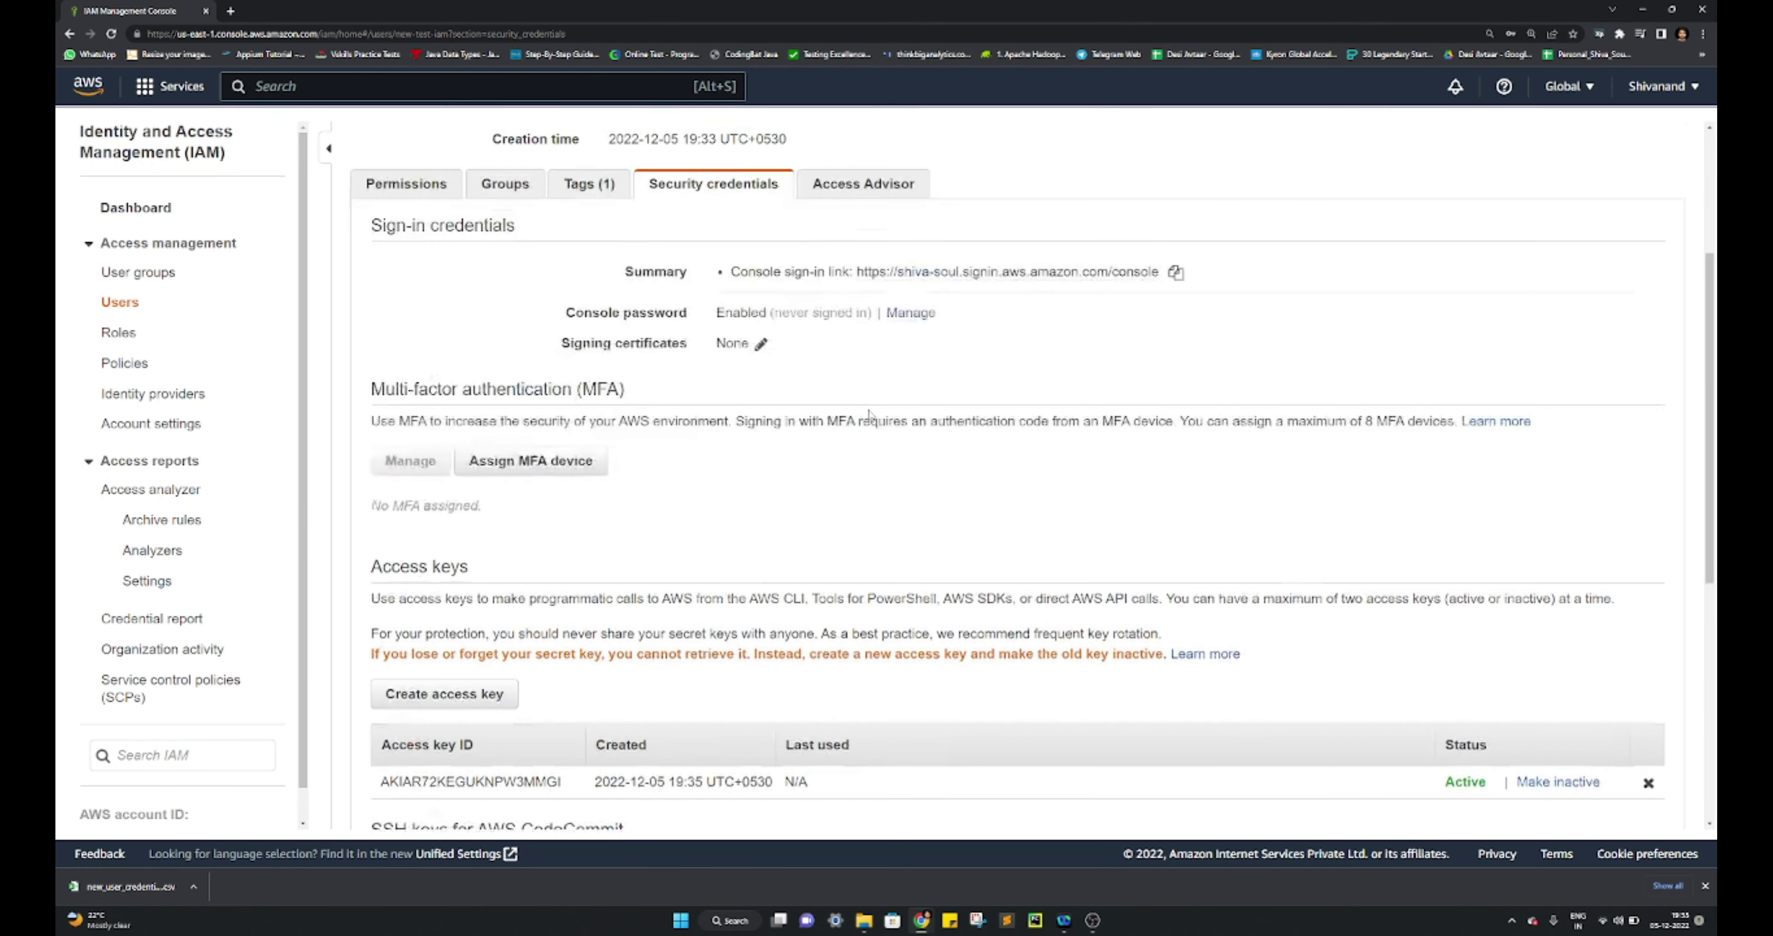
{"action": "scroll", "coordinate": [869, 414], "scroll_direction": "down", "scroll_amount": 10}
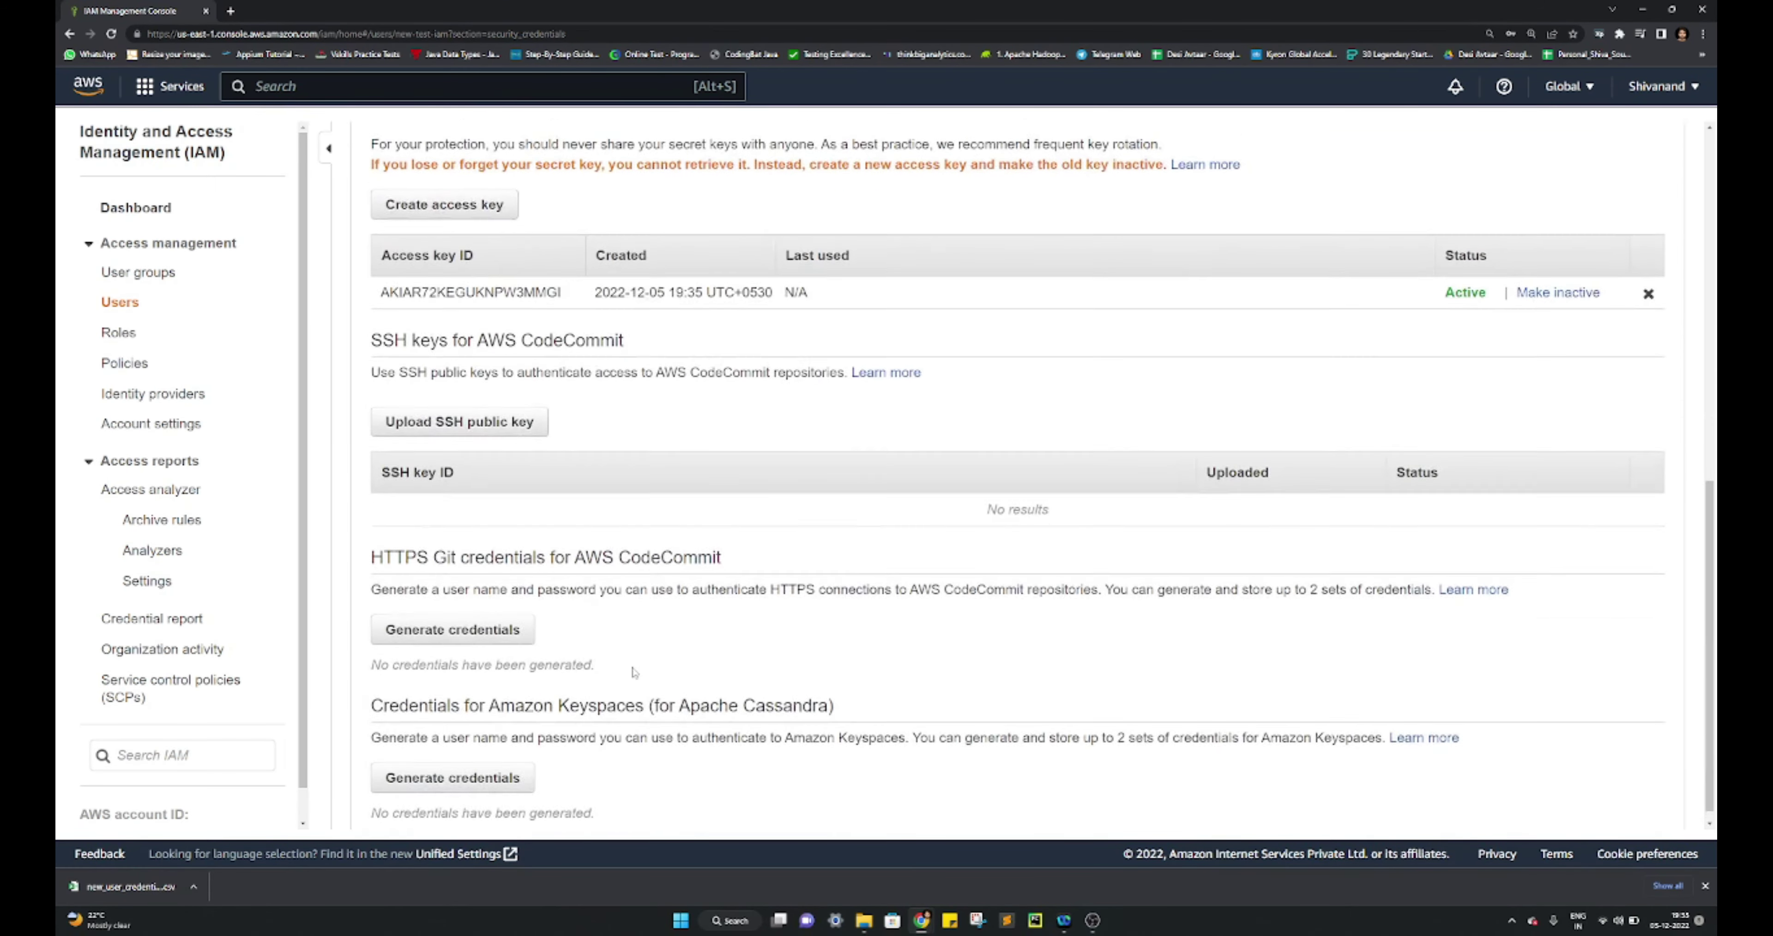
{"action": "scroll", "coordinate": [634, 672], "scroll_direction": "up", "scroll_amount": 6}
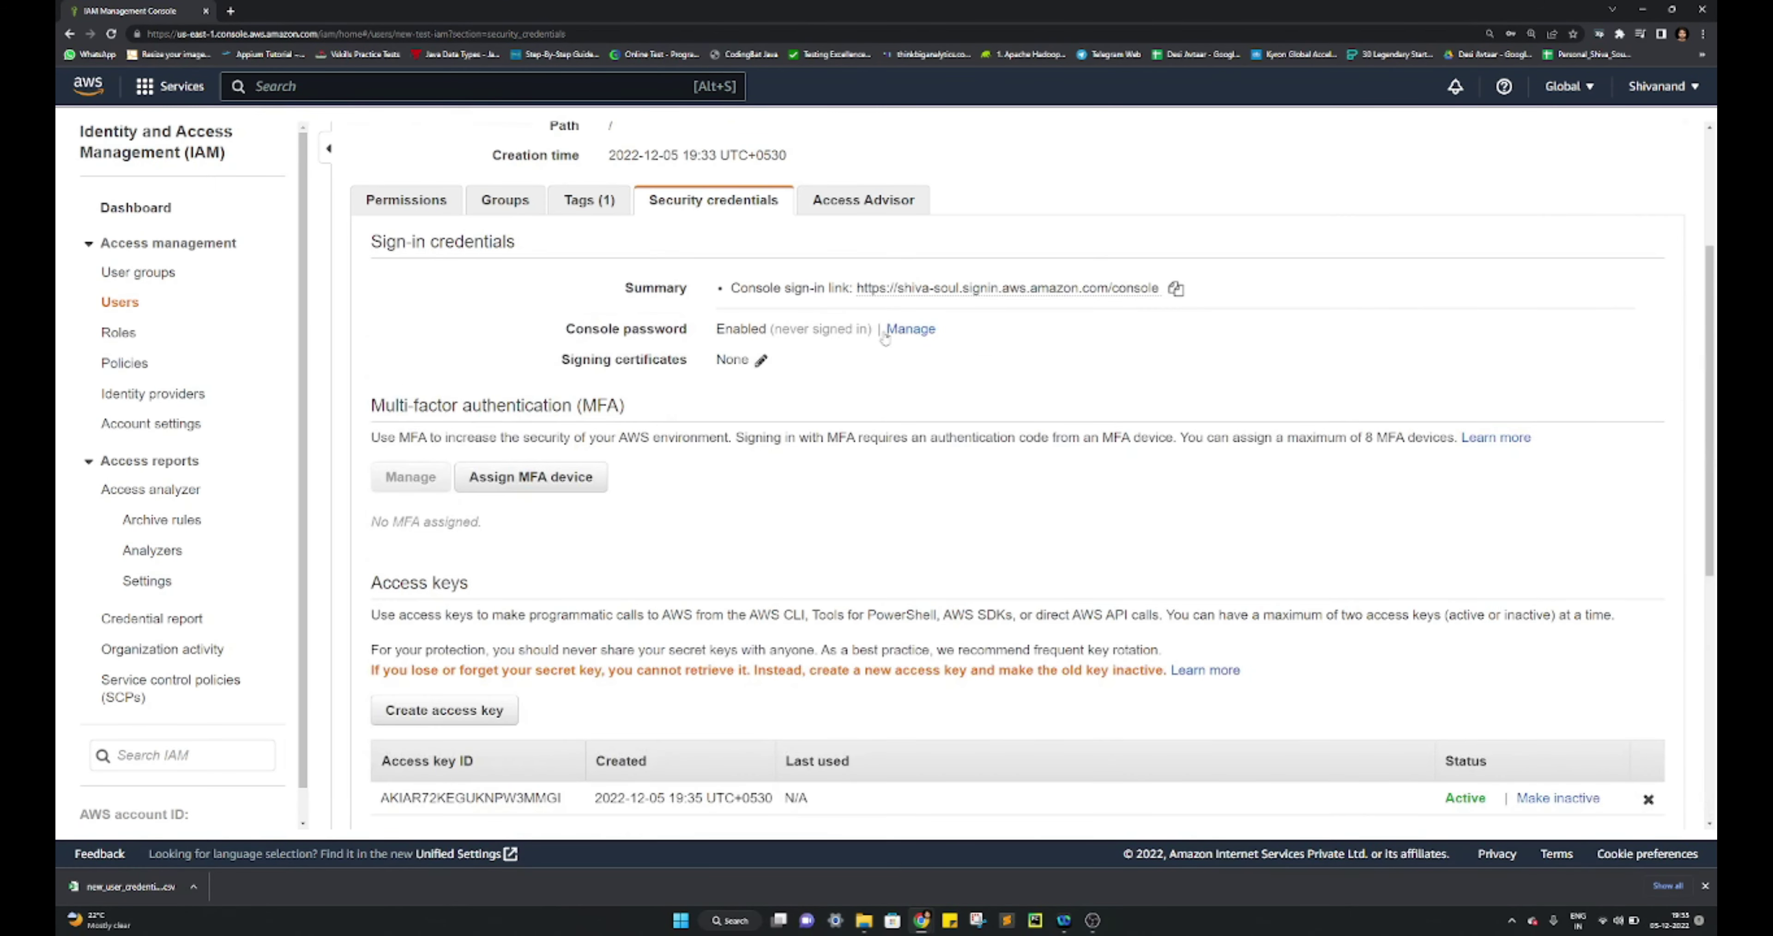
Inspect the allowed services in the user's Access Advisor, and return to the permissions overview
{"action": "left_click", "coordinate": [872, 204]}
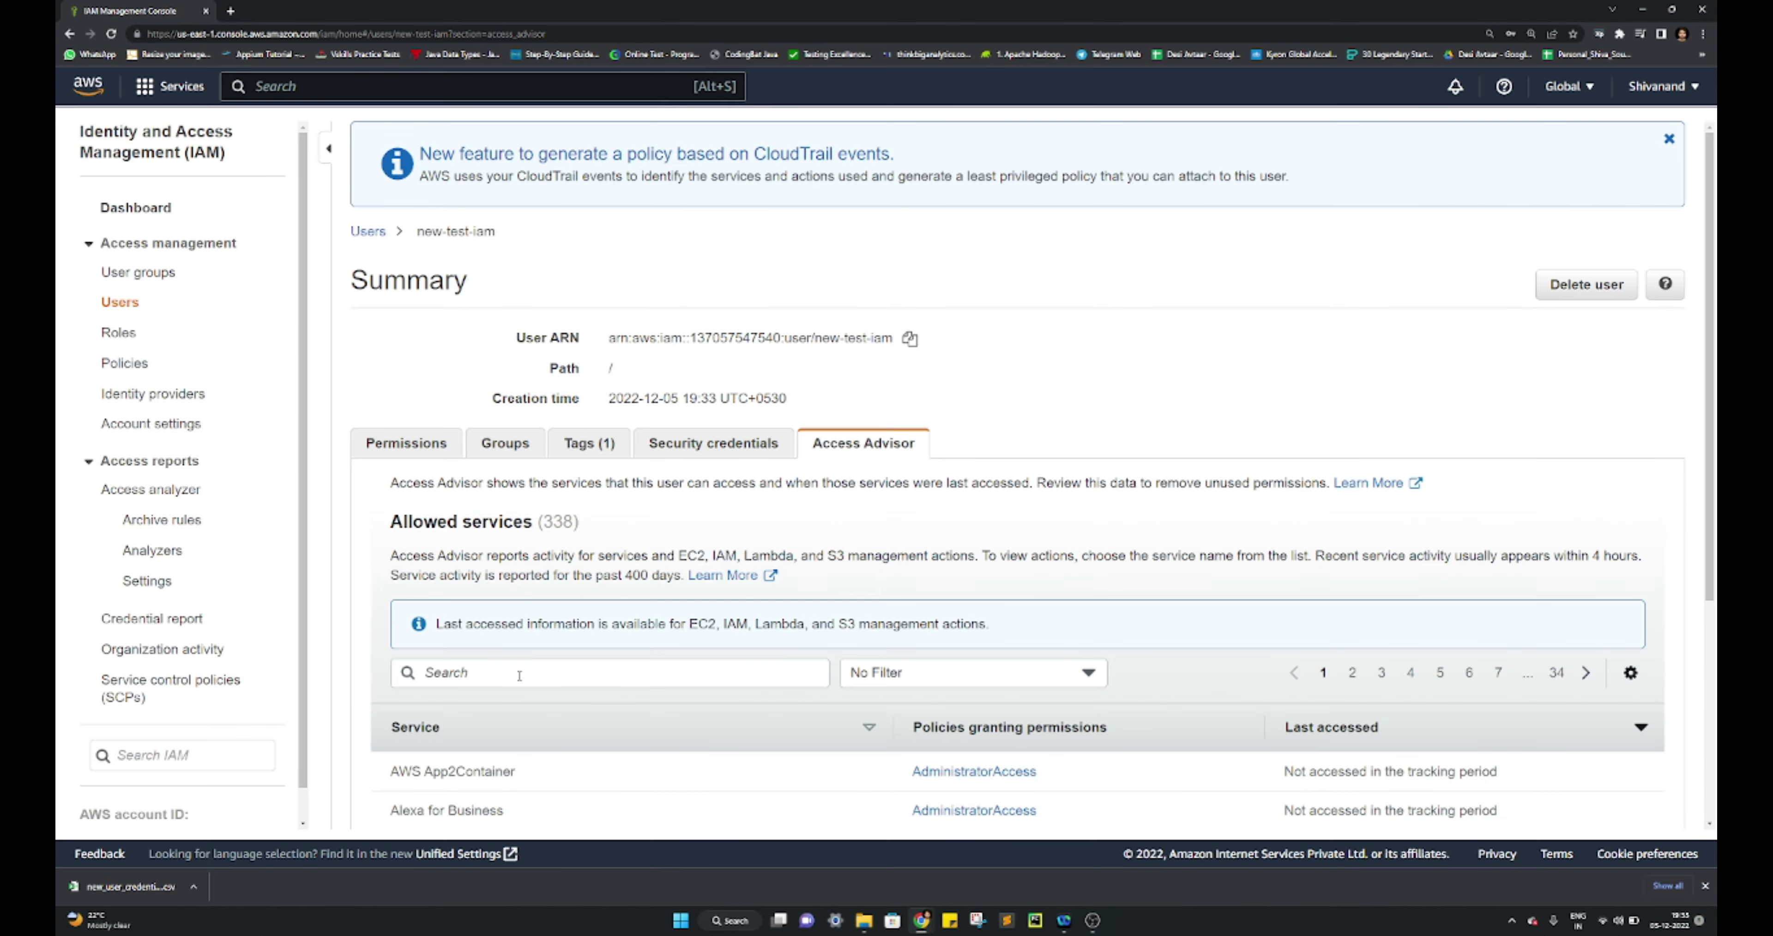
{"action": "scroll", "coordinate": [521, 681], "scroll_direction": "down", "scroll_amount": 5}
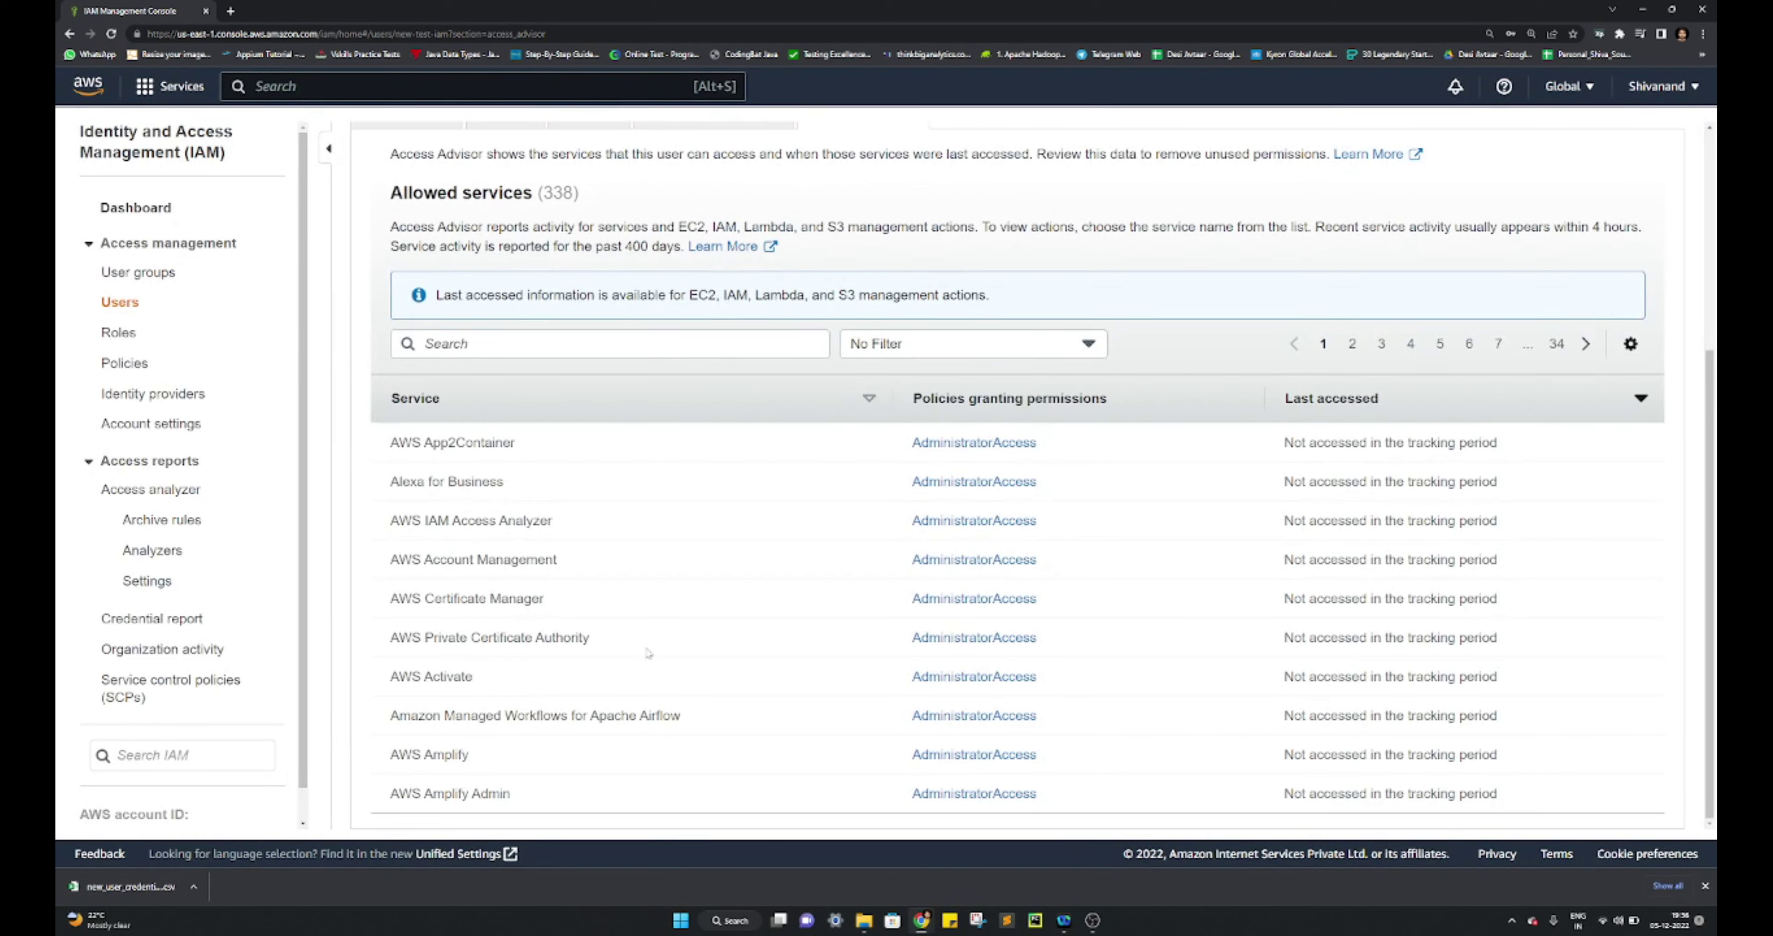
{"action": "scroll", "coordinate": [647, 652], "scroll_direction": "up", "scroll_amount": 5}
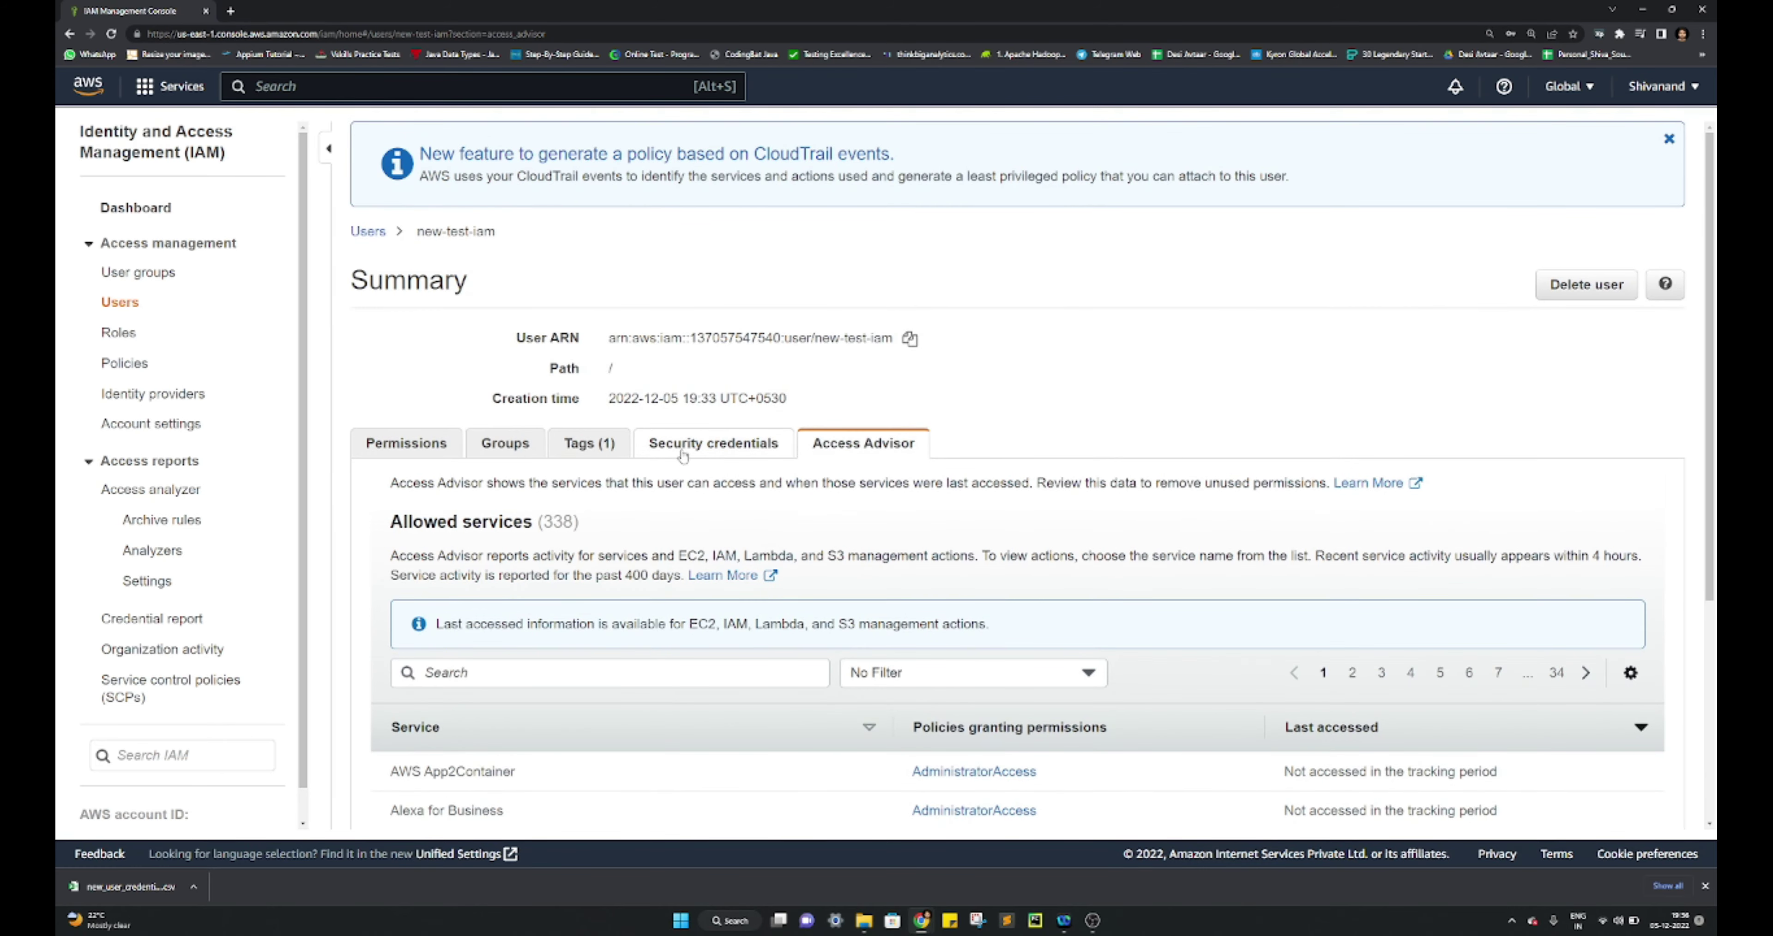
{"action": "left_click", "coordinate": [736, 448]}
{"action": "left_click", "coordinate": [407, 444]}
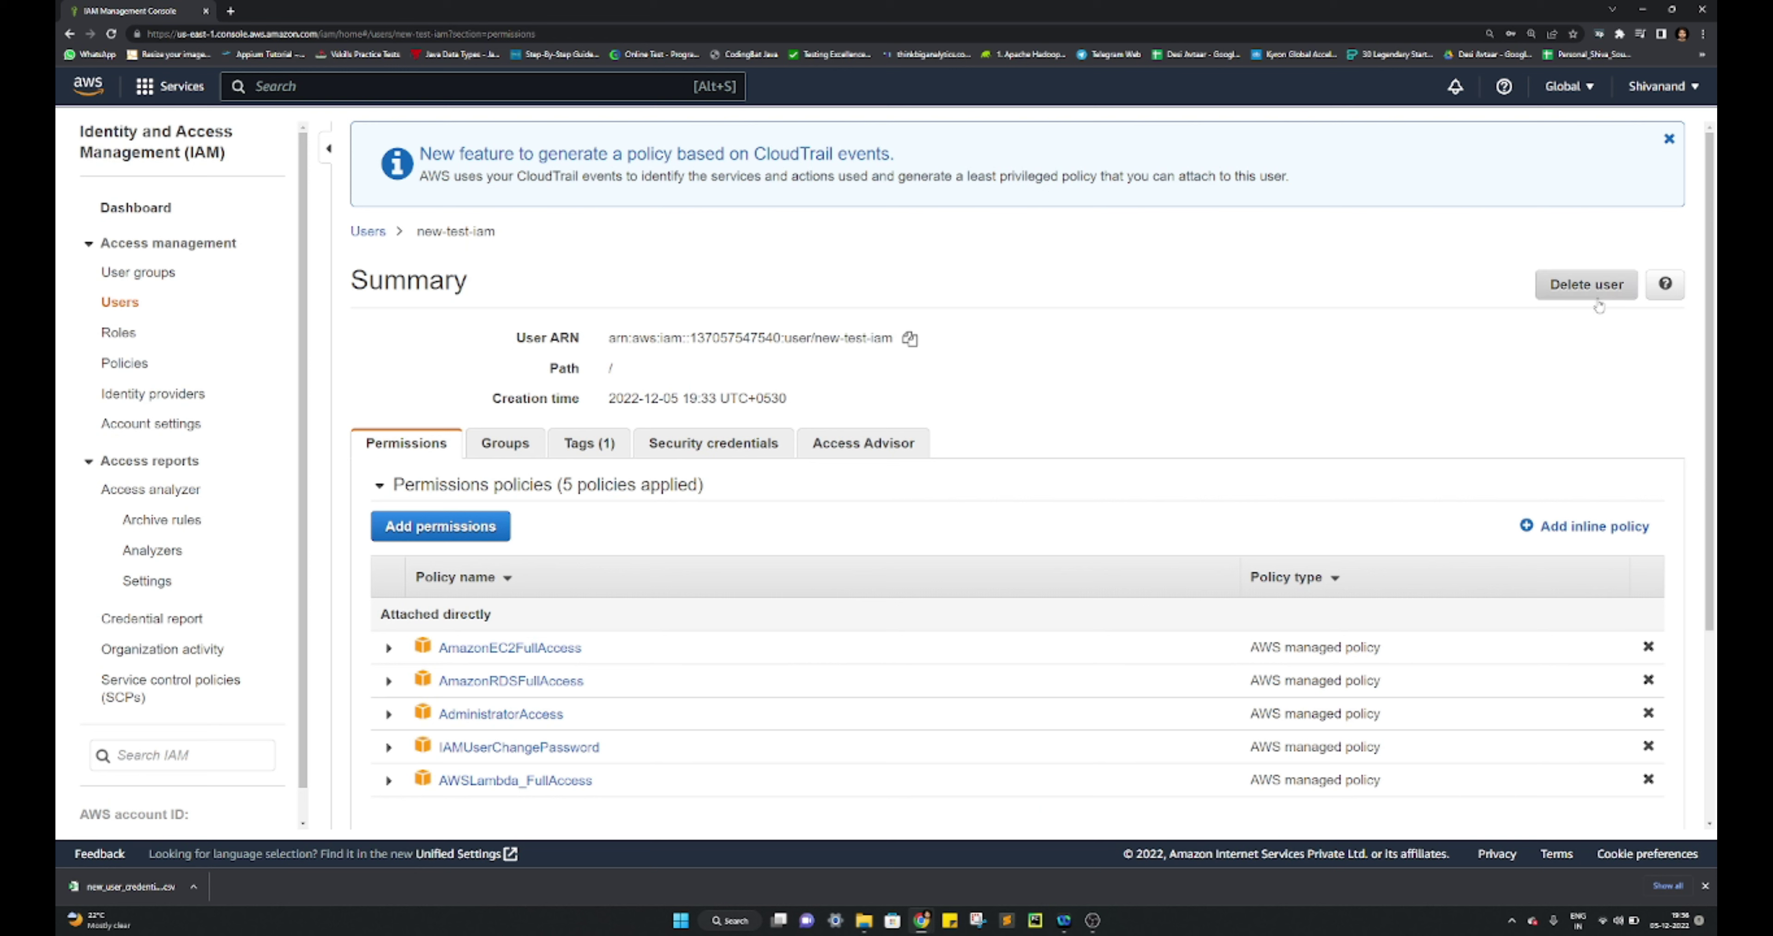
Sign out of the AWS account and open the downloaded new_user_credentials (1).csv file in Excel
{"action": "left_click", "coordinate": [1694, 88]}
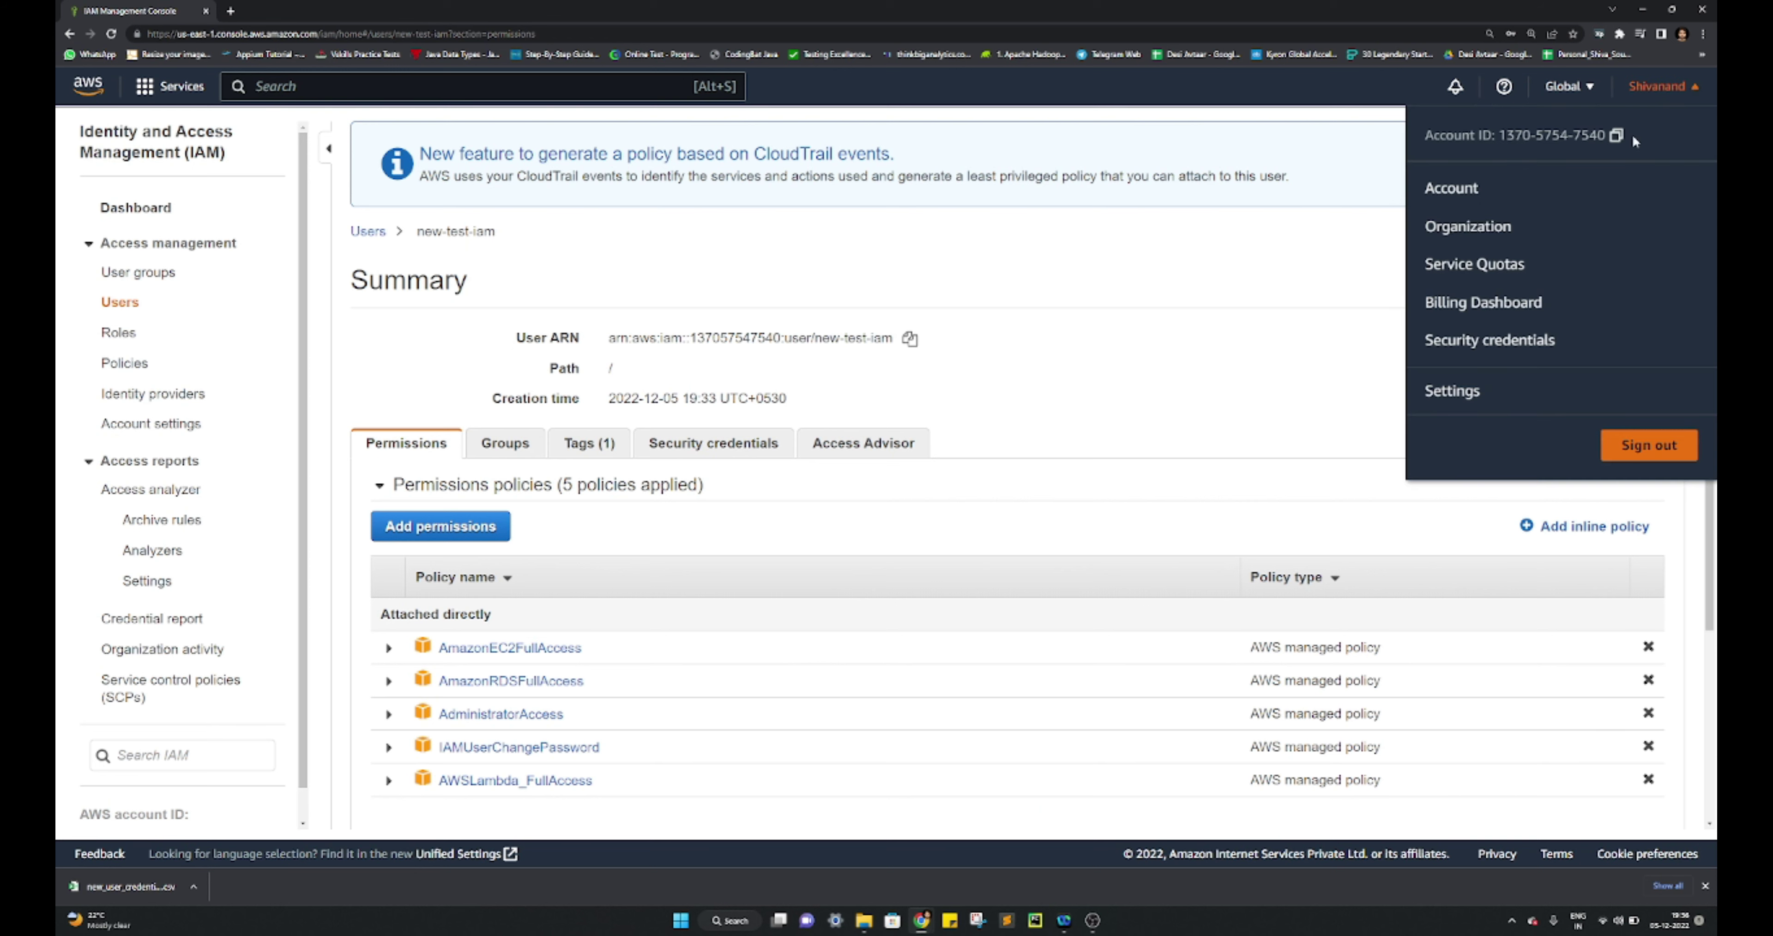
{"action": "left_click", "coordinate": [1642, 452]}
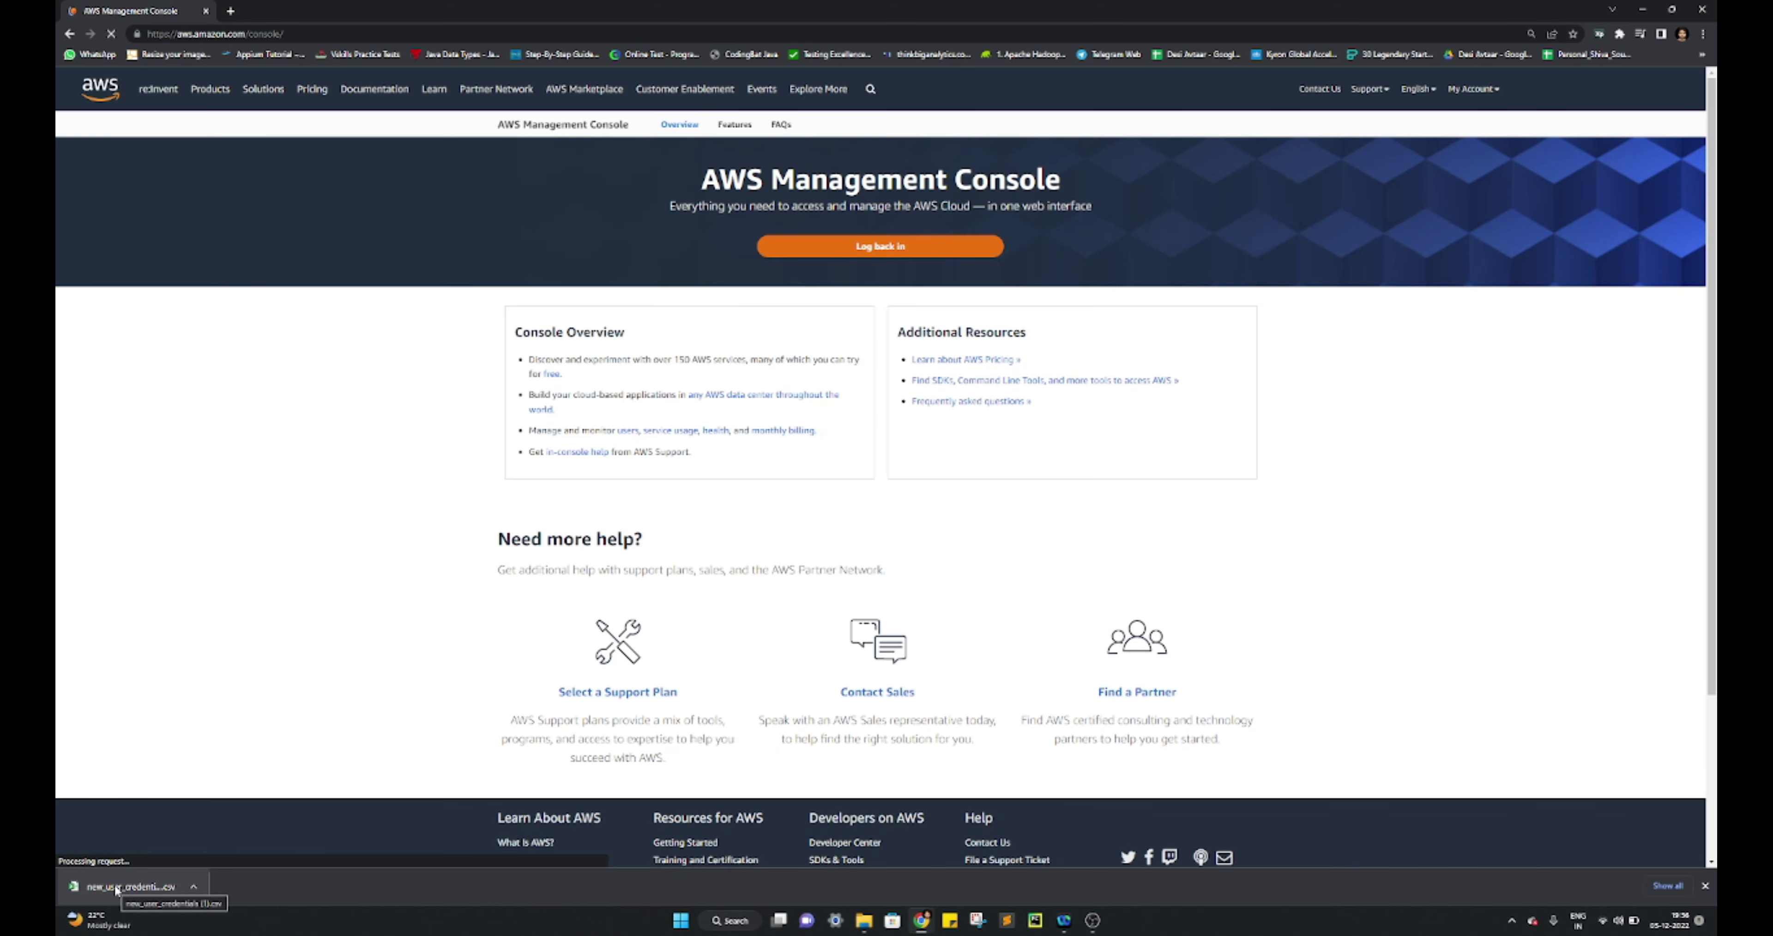
{"action": "left_click", "coordinate": [116, 888]}
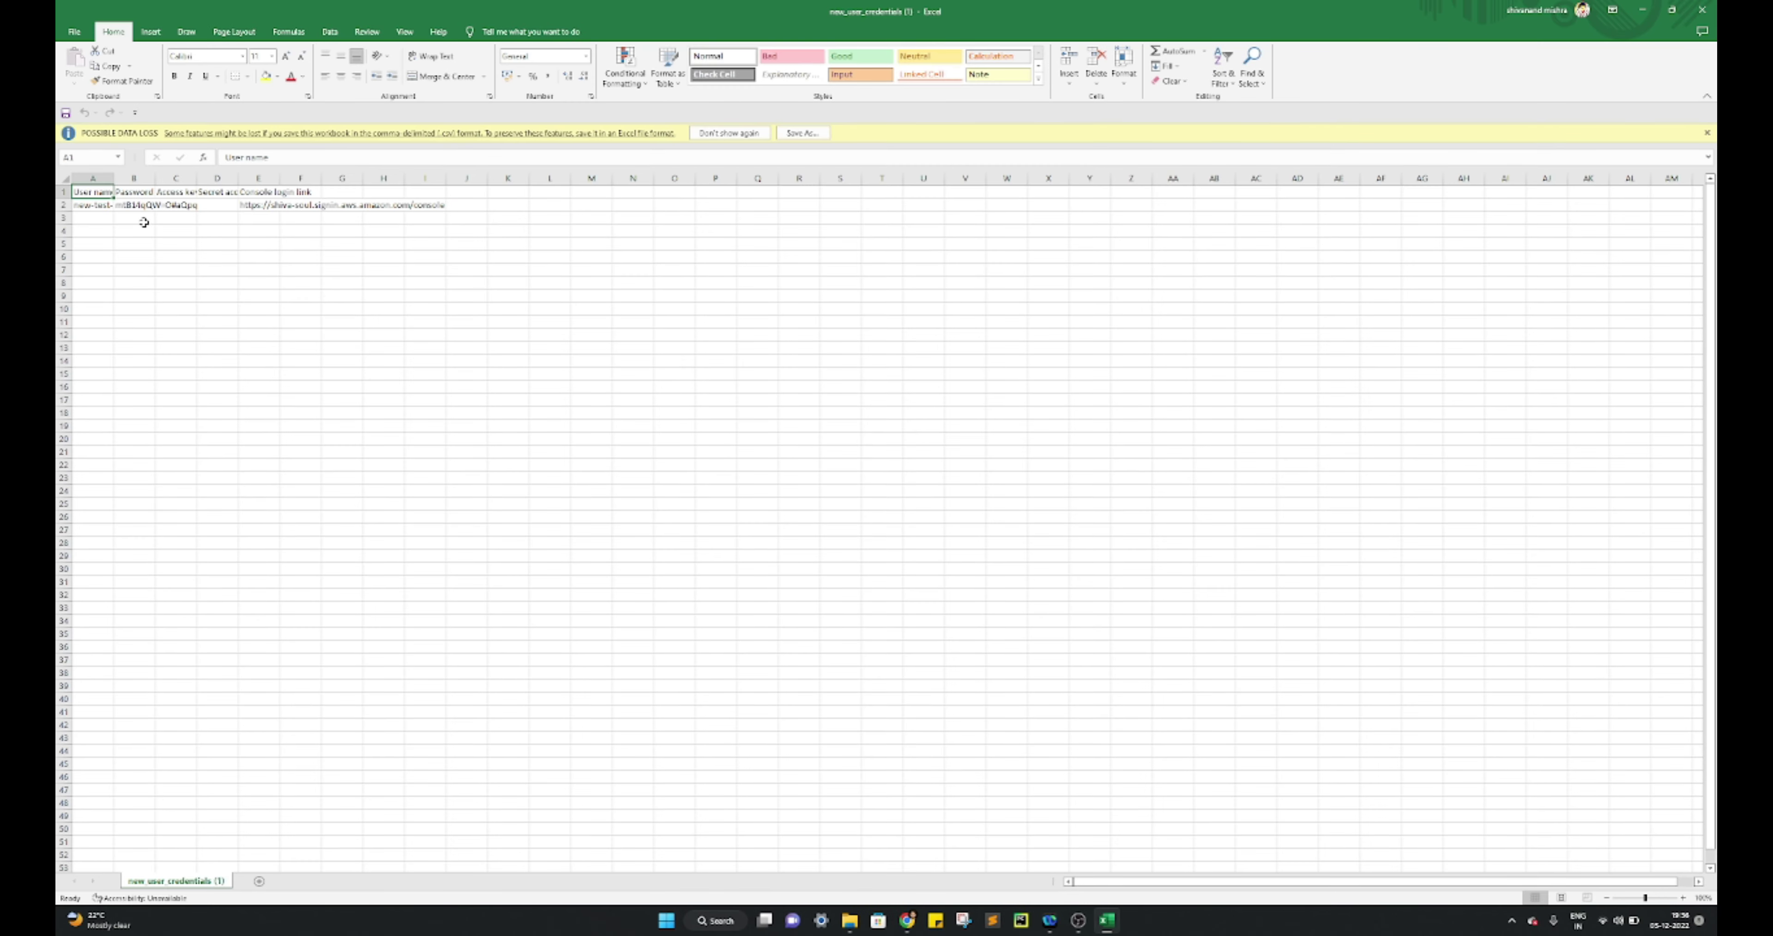
{"action": "left_click", "coordinate": [182, 257]}
Switch back to Chrome, enlarge the AWS Management Console page, and start signing in to the console
{"action": "key", "text": "alt+Tab"}
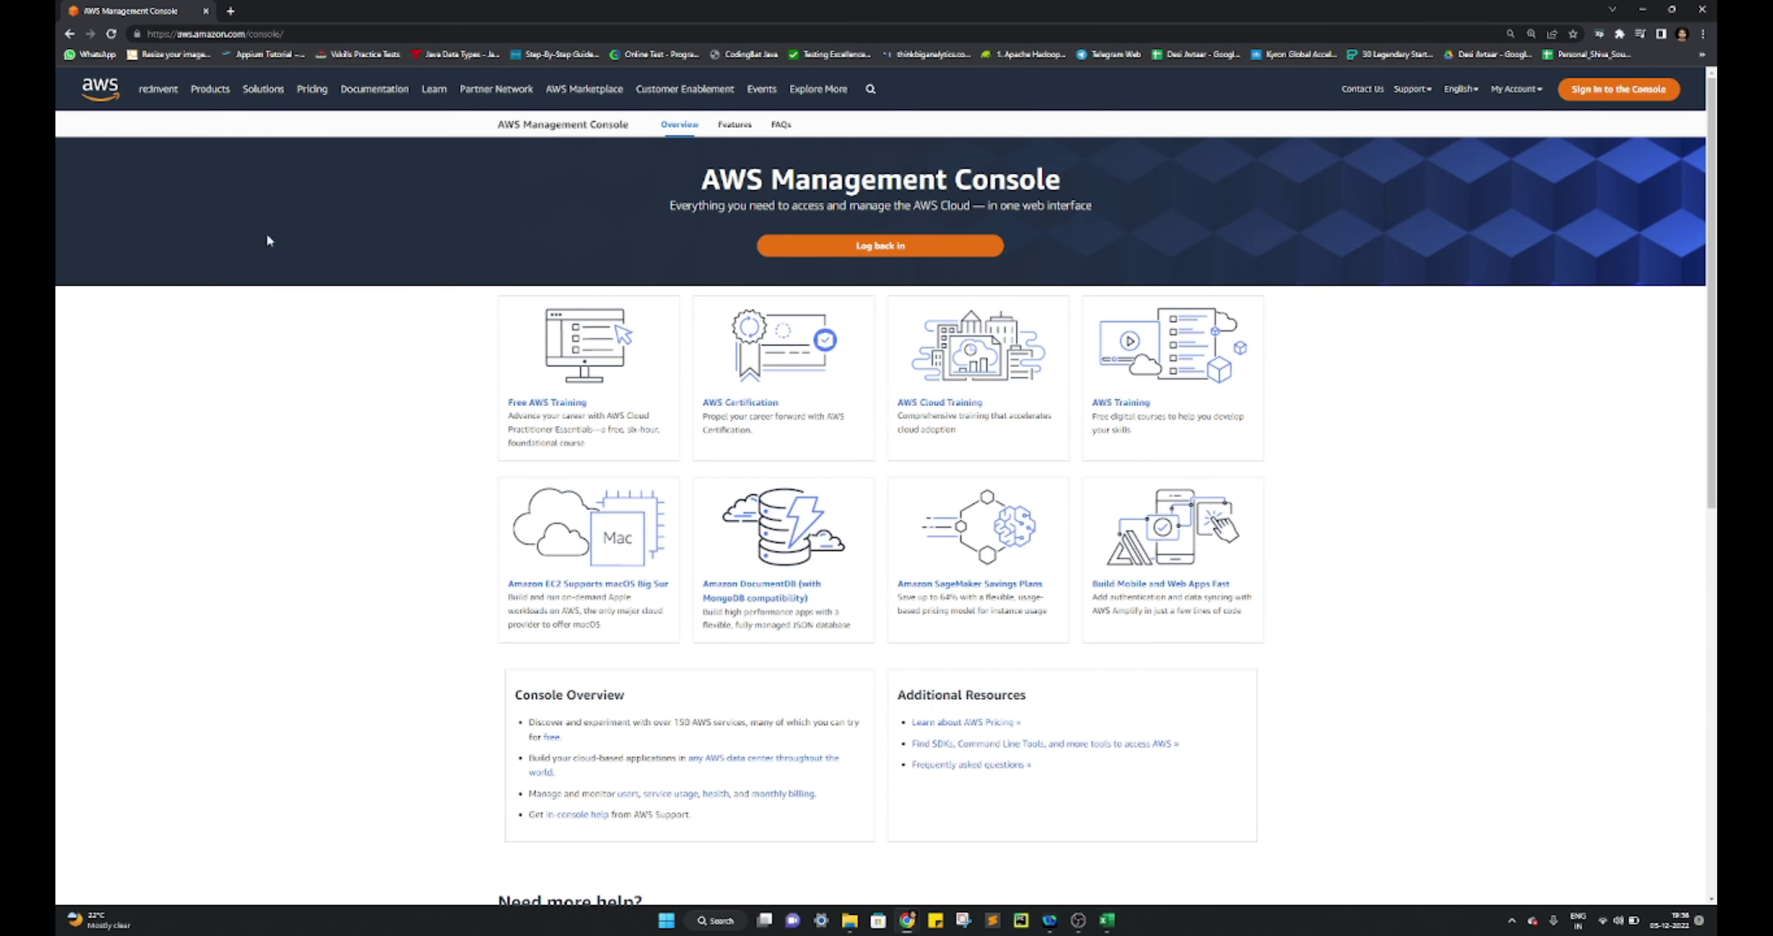
{"action": "key", "text": "ctrl+plus"}
{"action": "key", "text": "ctrl+plus"}
{"action": "key", "text": "ctrl+plus"}
{"action": "key", "text": "ctrl+plus"}
{"action": "key", "text": "ctrl+plus"}
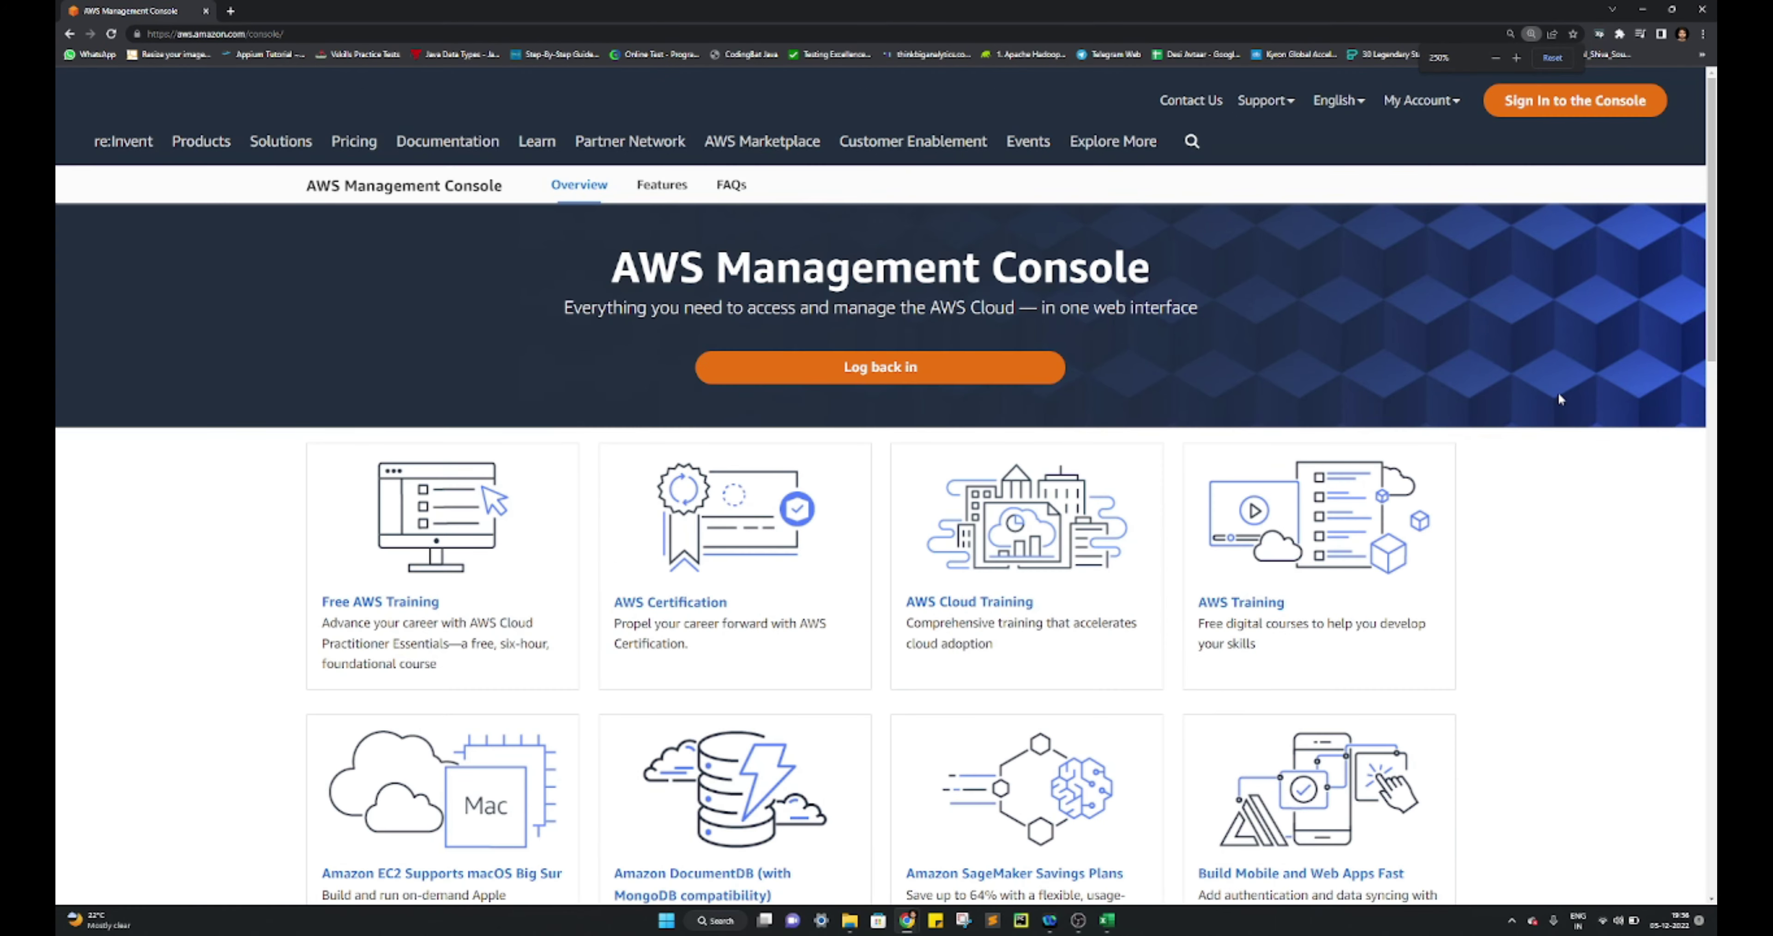
{"action": "key", "text": "ctrl+minus"}
{"action": "key", "text": "ctrl+minus"}
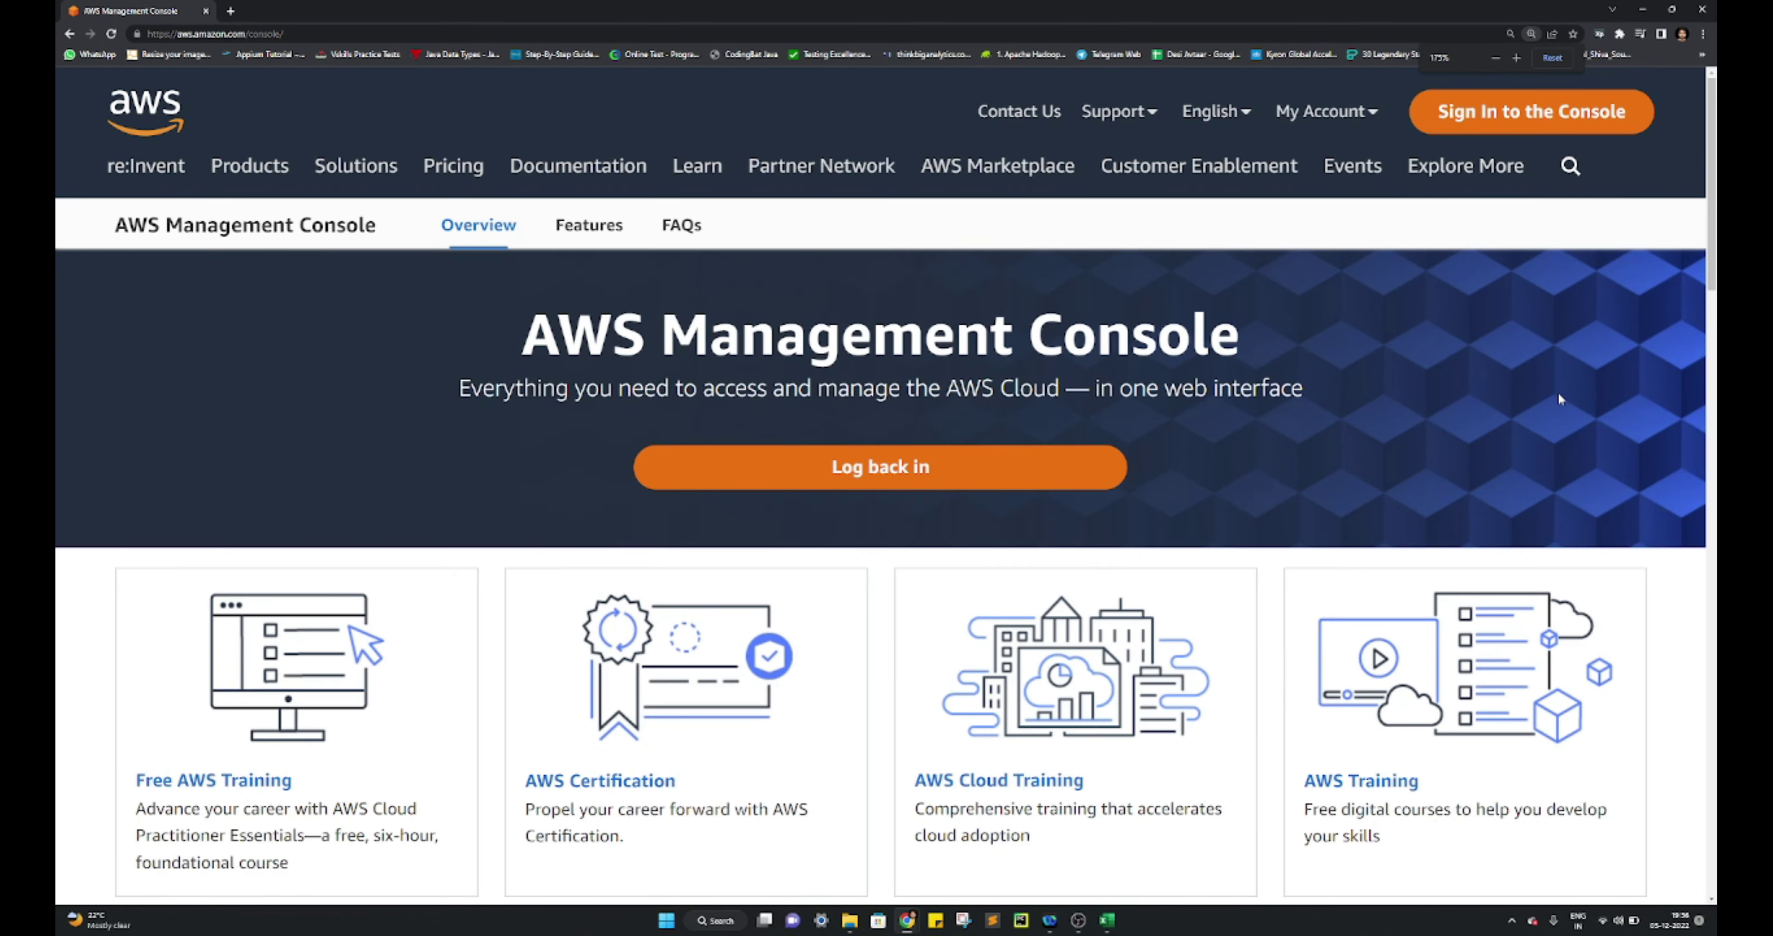
{"action": "left_click", "coordinate": [1532, 113]}
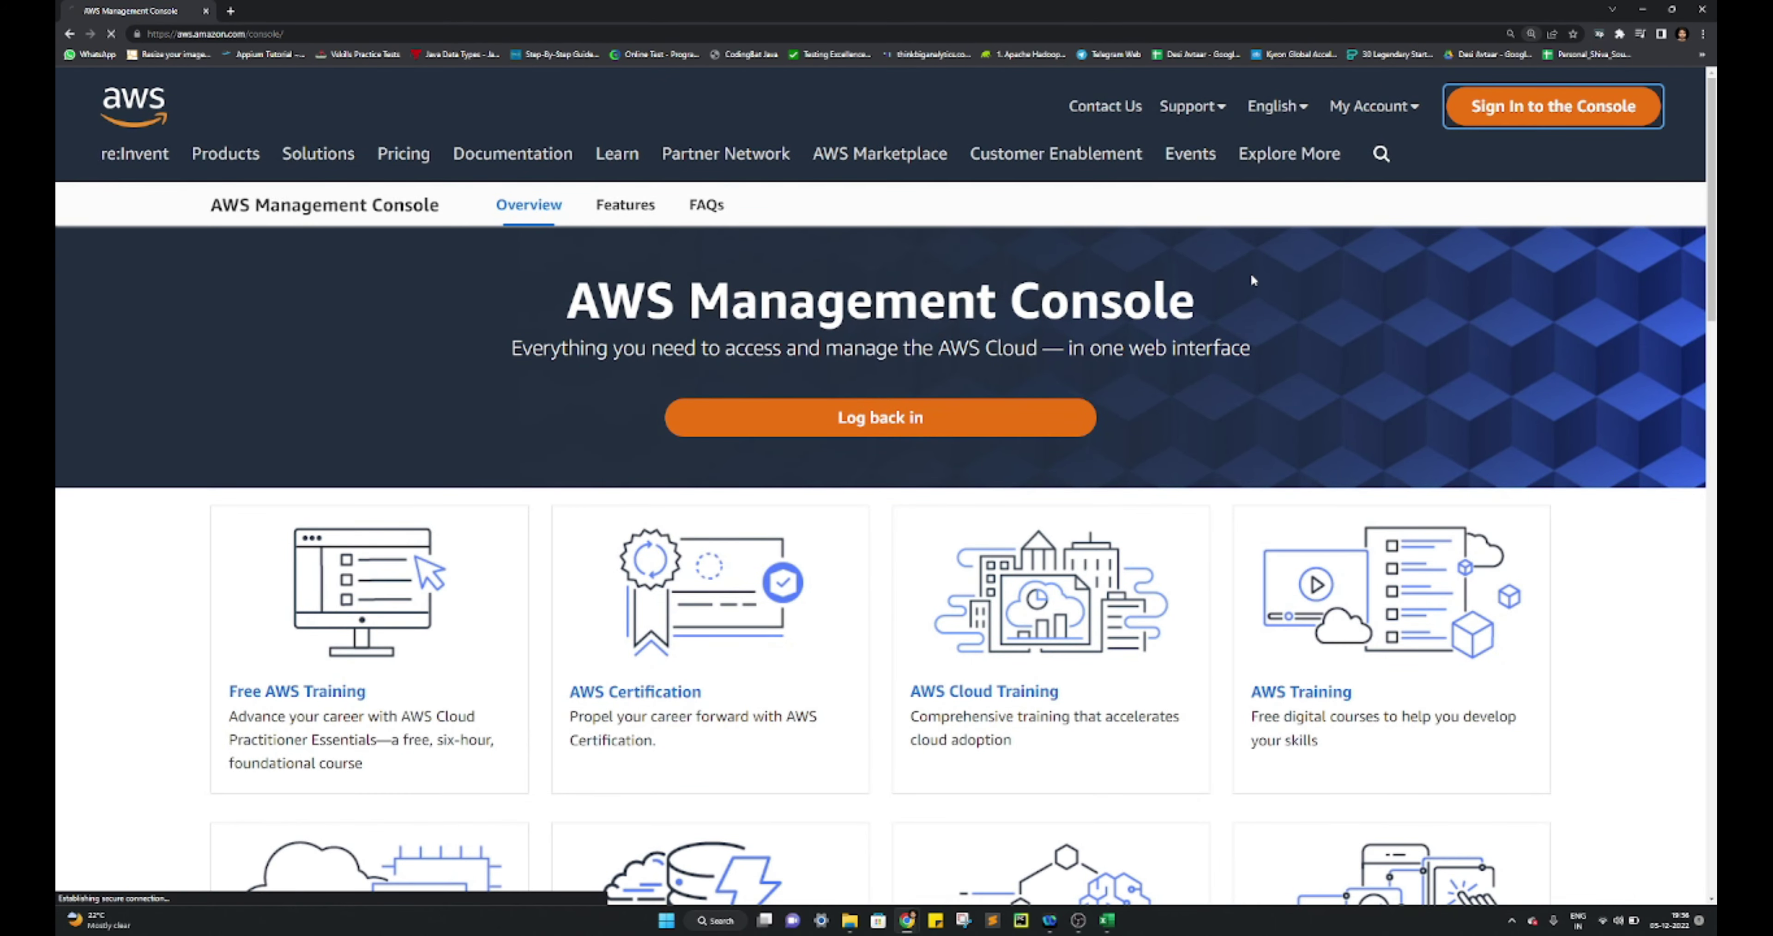
Switch to the credentials file in Excel and select the new-test-iam user name text in cell A2
{"action": "key", "text": "alt+Tab"}
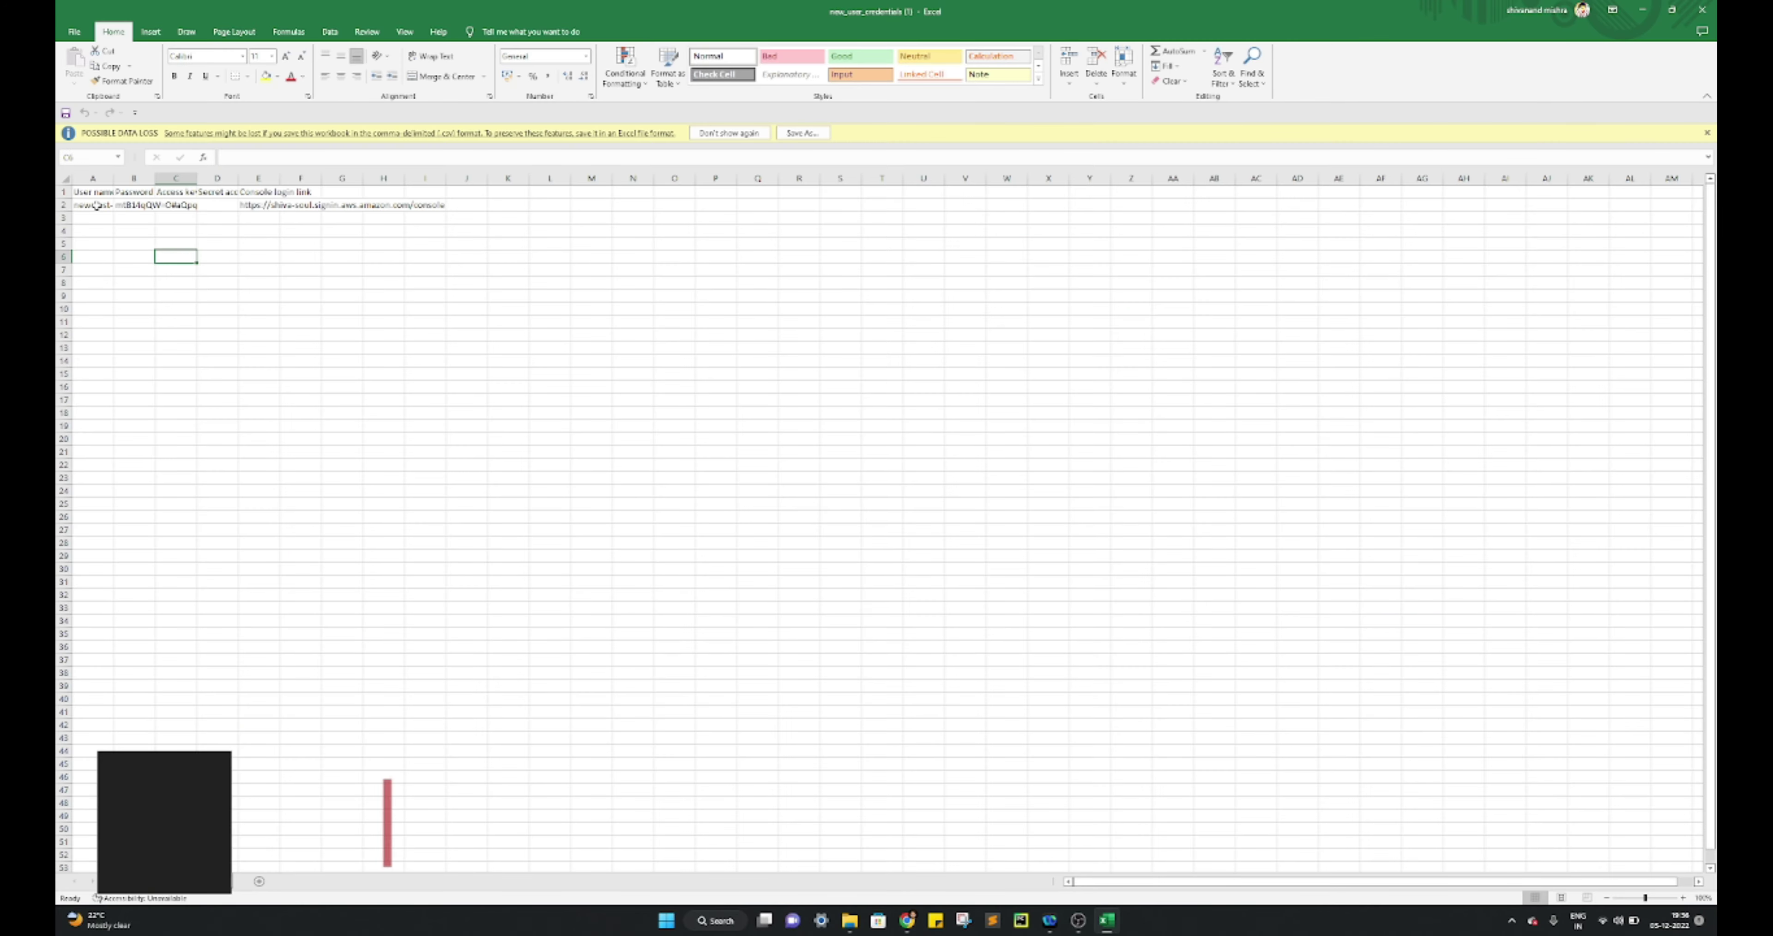
{"action": "key", "text": "F2"}
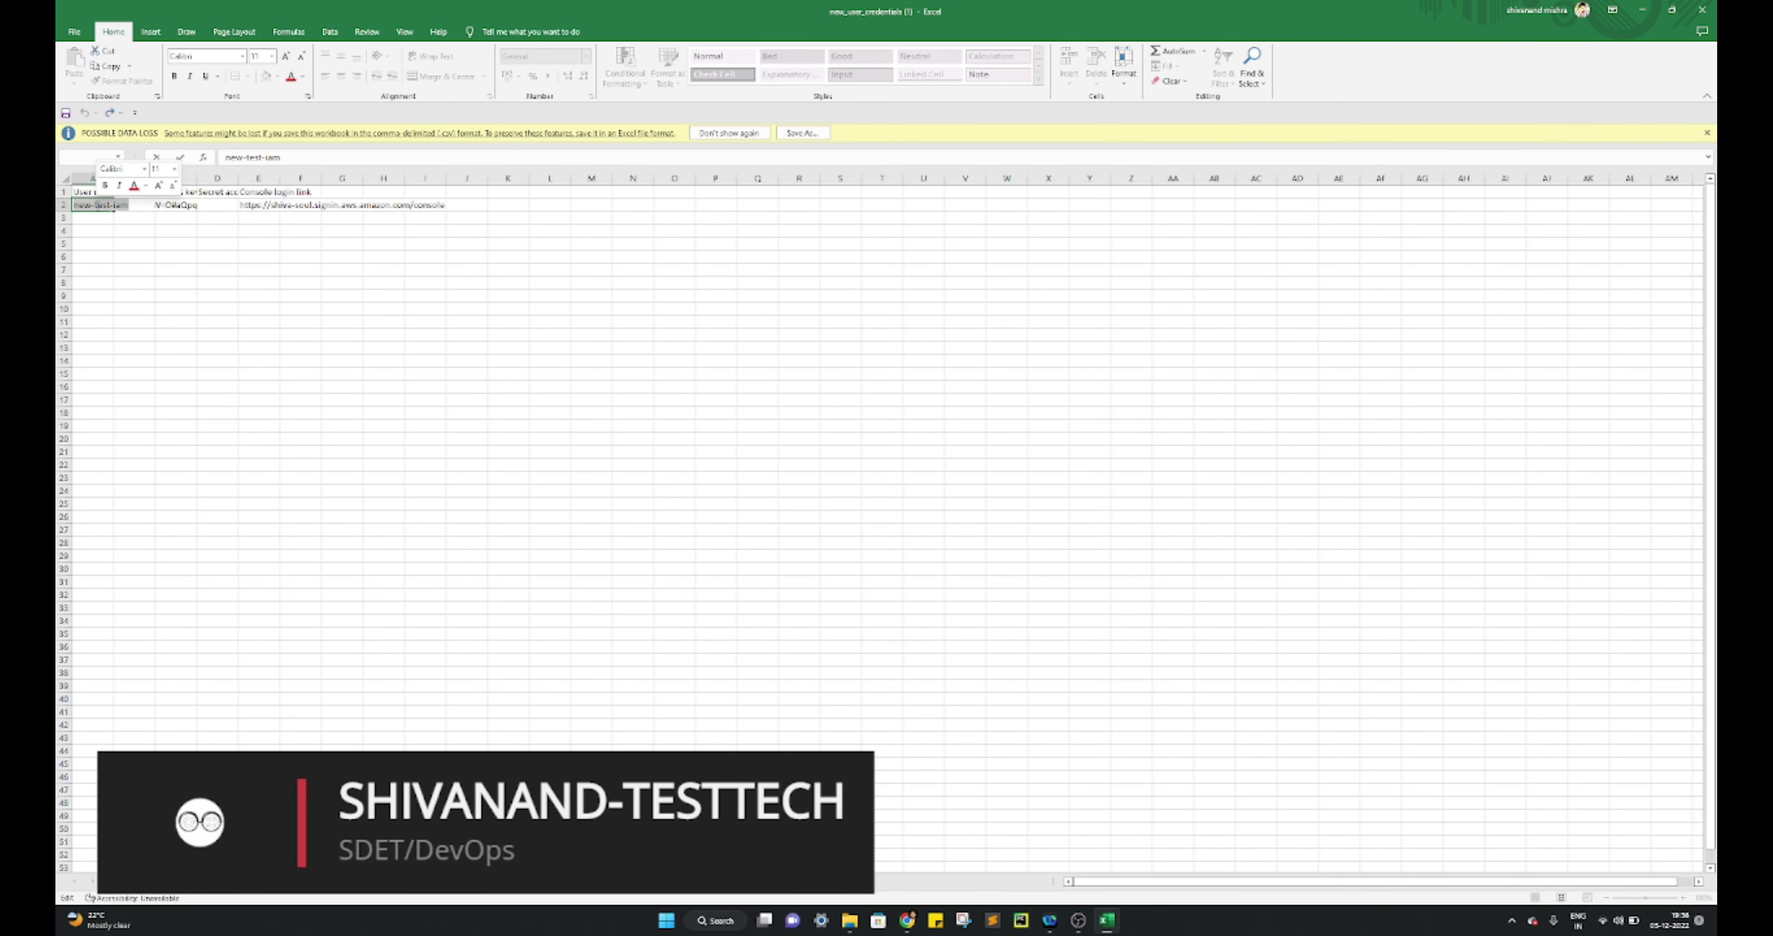